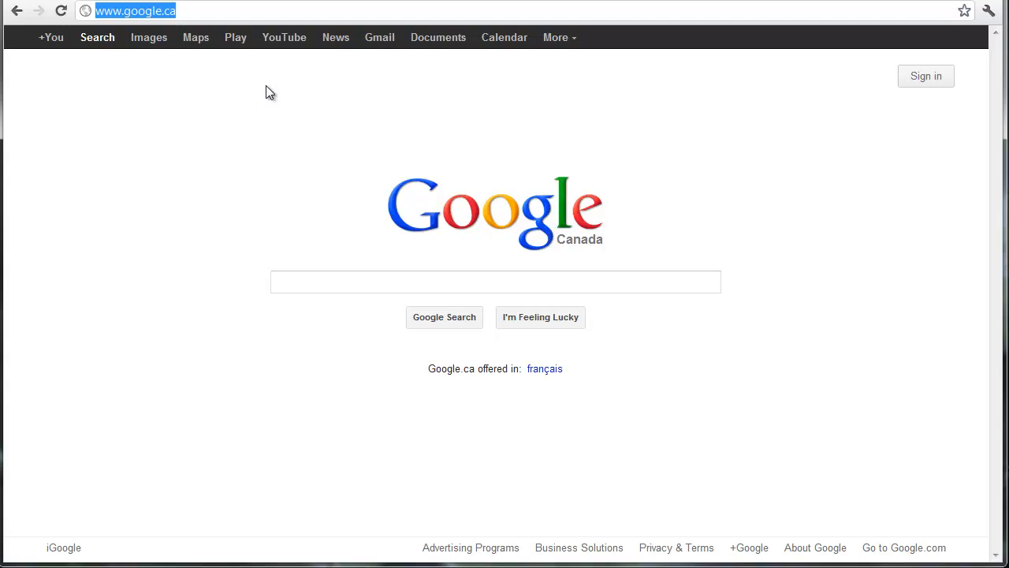
Step: Go to skipperma.perfectmind.com and log in with the account credentials
{"action": "type", "text": "skipperma.perfectmind.com"}
{"action": "key", "text": "Return"}
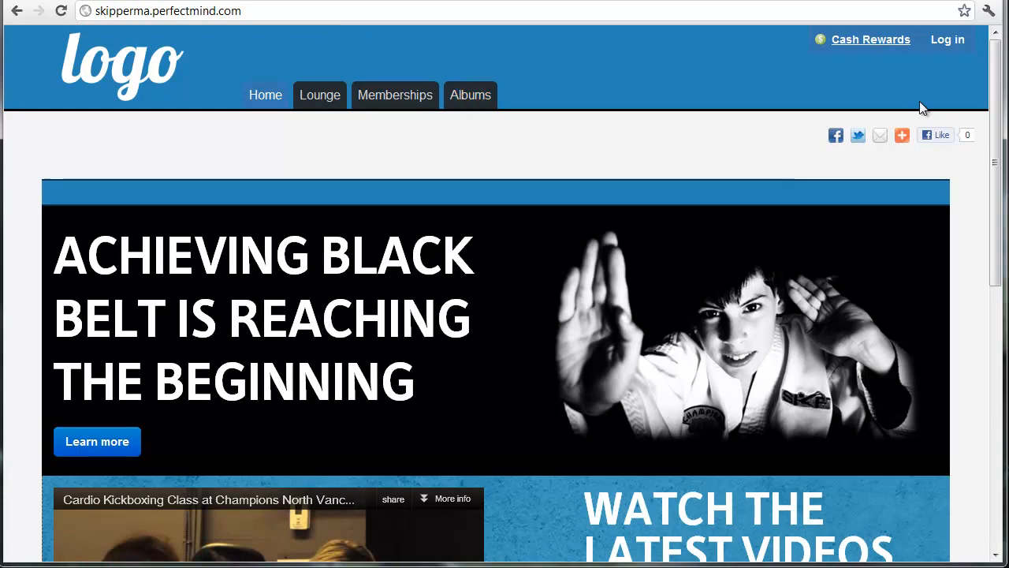
{"action": "left_click", "coordinate": [949, 41]}
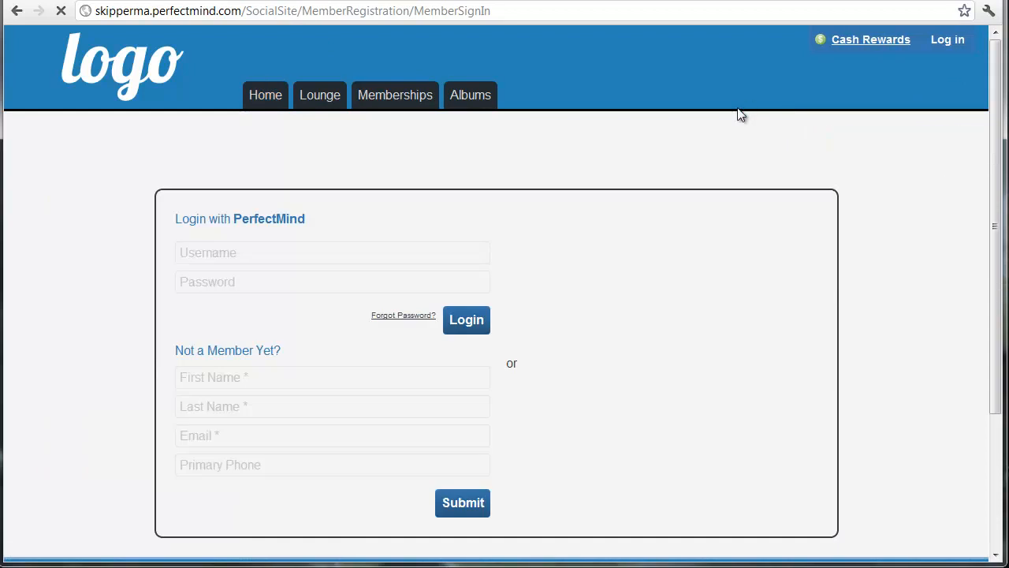
{"action": "left_click", "coordinate": [470, 319]}
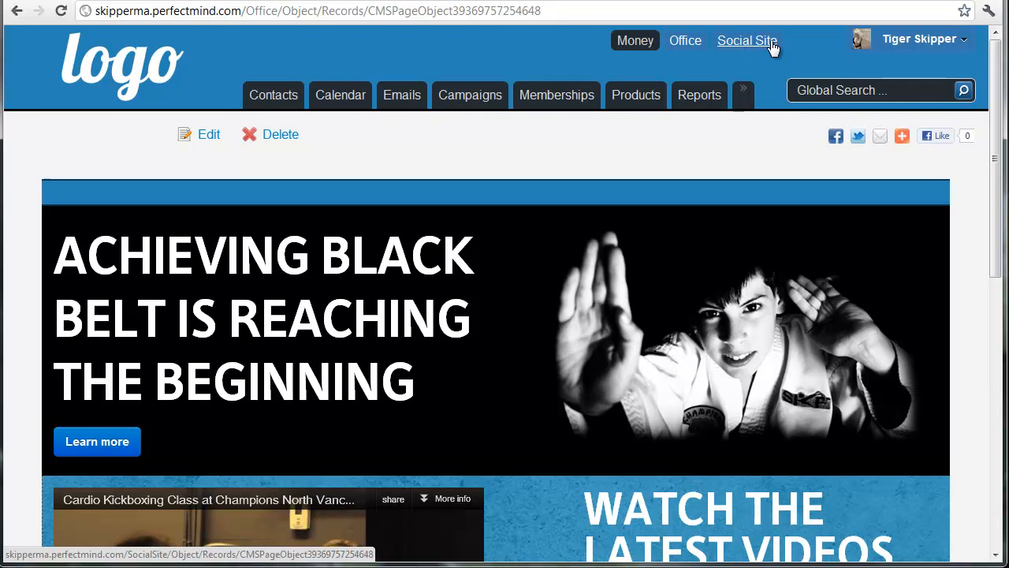
Step: Open the account settings and view the Get Started list of setup lessons
{"action": "left_click", "coordinate": [924, 45]}
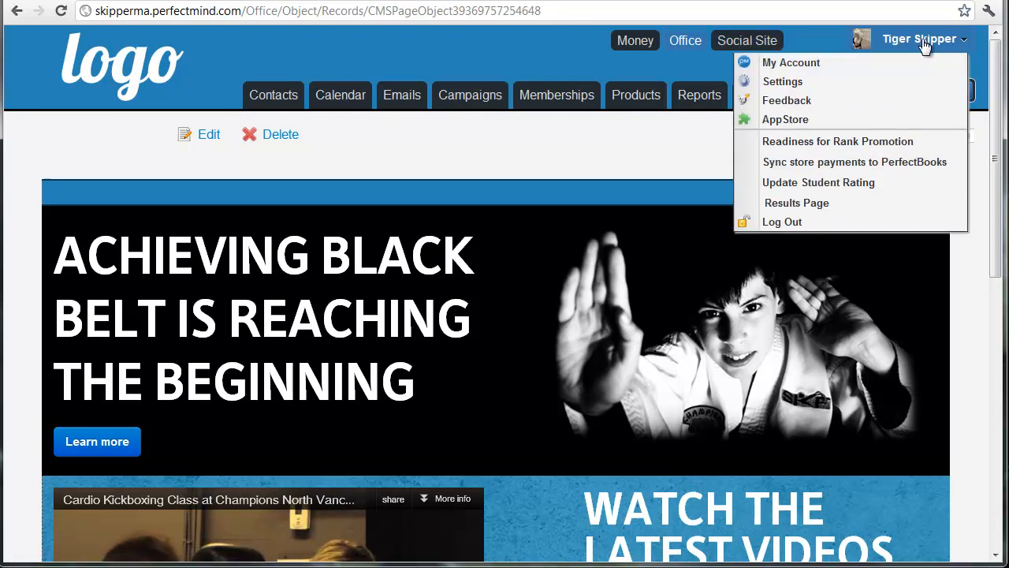
{"action": "left_click", "coordinate": [813, 83]}
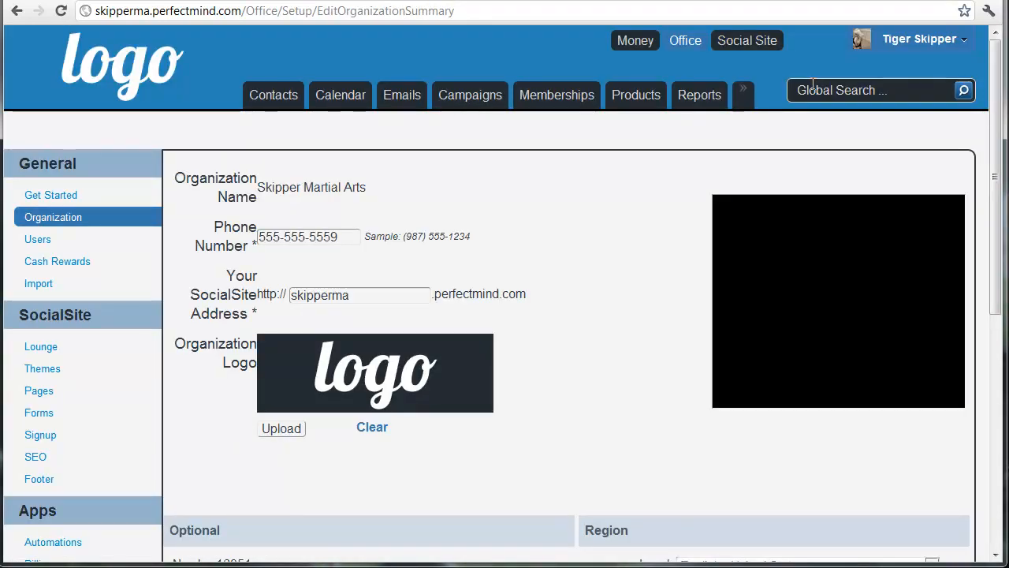
{"action": "left_click", "coordinate": [74, 202]}
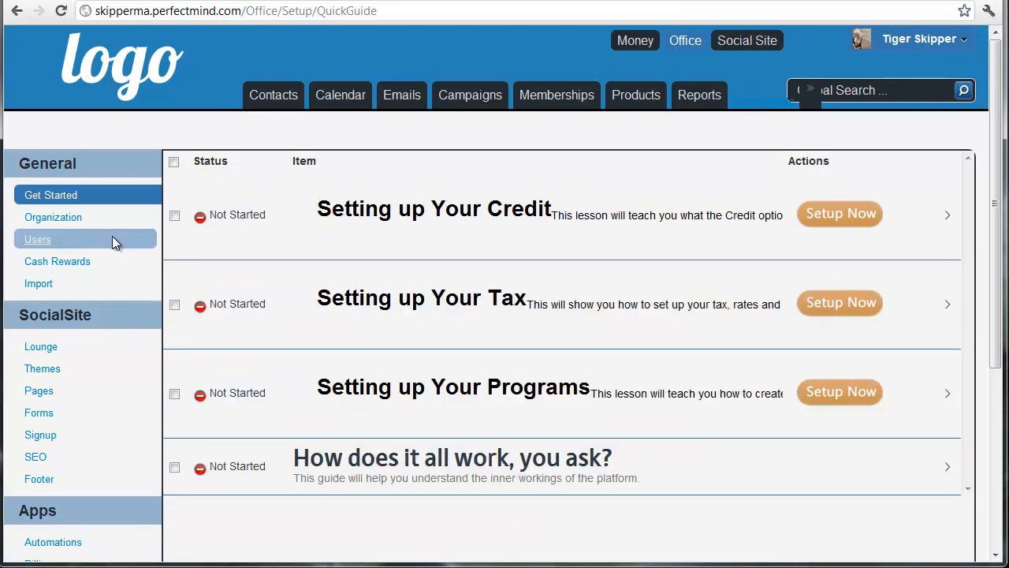
Step: Open the Organization settings and look over the contact, logo, optional and region details
{"action": "left_click", "coordinate": [62, 226]}
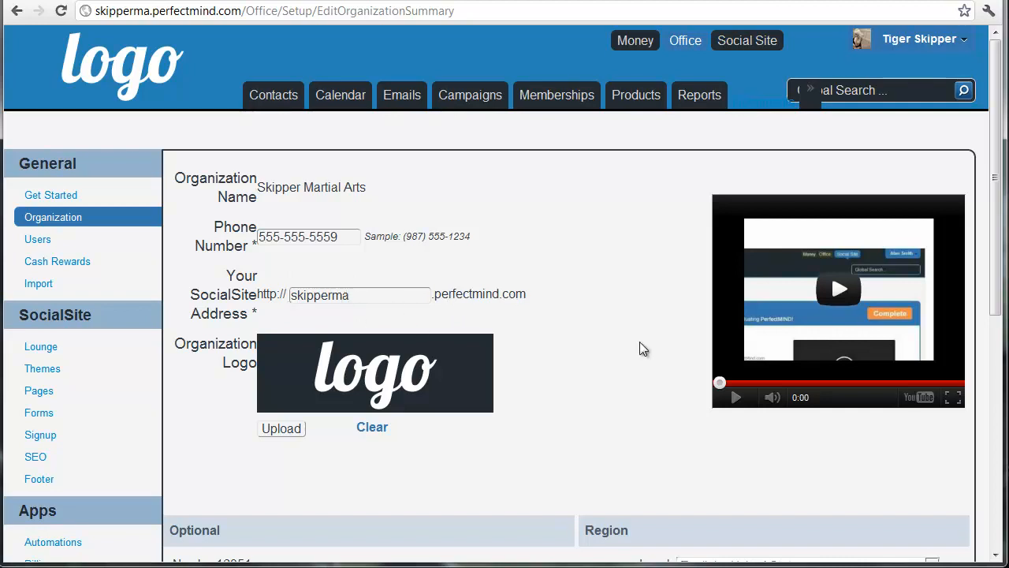
{"action": "scroll", "coordinate": [610, 338], "scroll_direction": "down", "scroll_amount": 3}
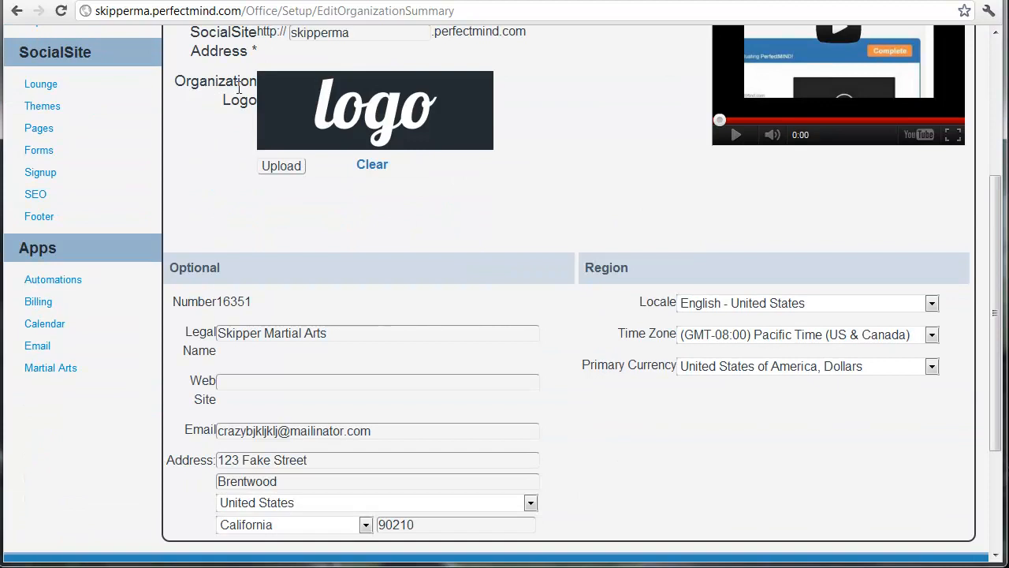
{"action": "scroll", "coordinate": [248, 117], "scroll_direction": "up", "scroll_amount": 3}
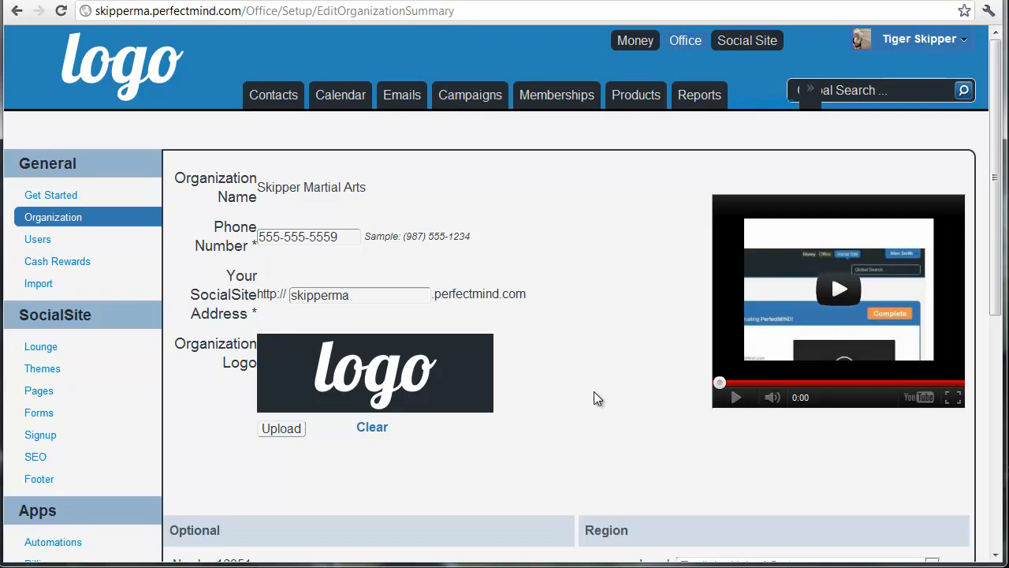
Step: Look at the file upload for the organization logo and leave it without choosing a file
{"action": "scroll", "coordinate": [552, 366], "scroll_direction": "down", "scroll_amount": 2}
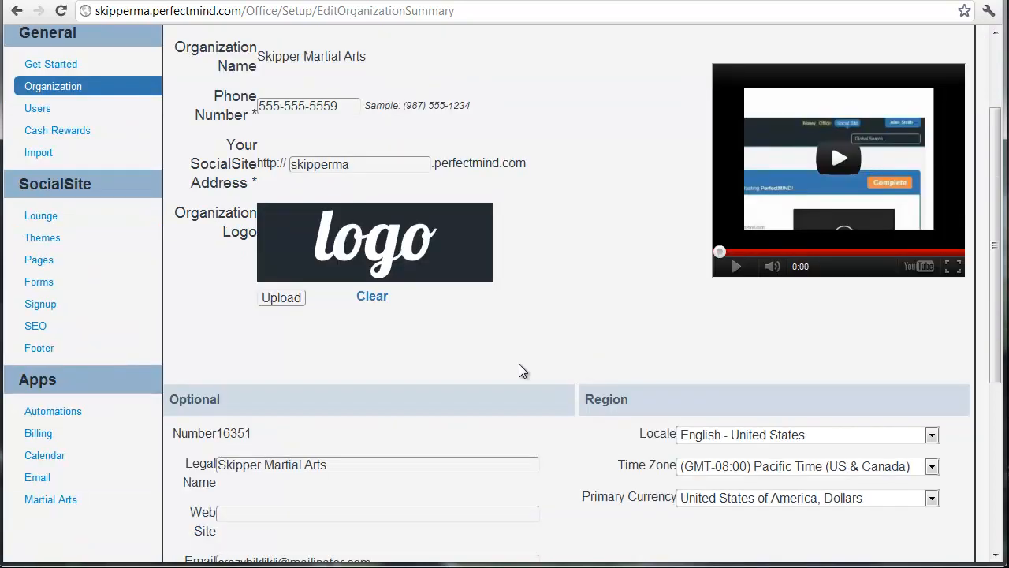
{"action": "left_click", "coordinate": [282, 301]}
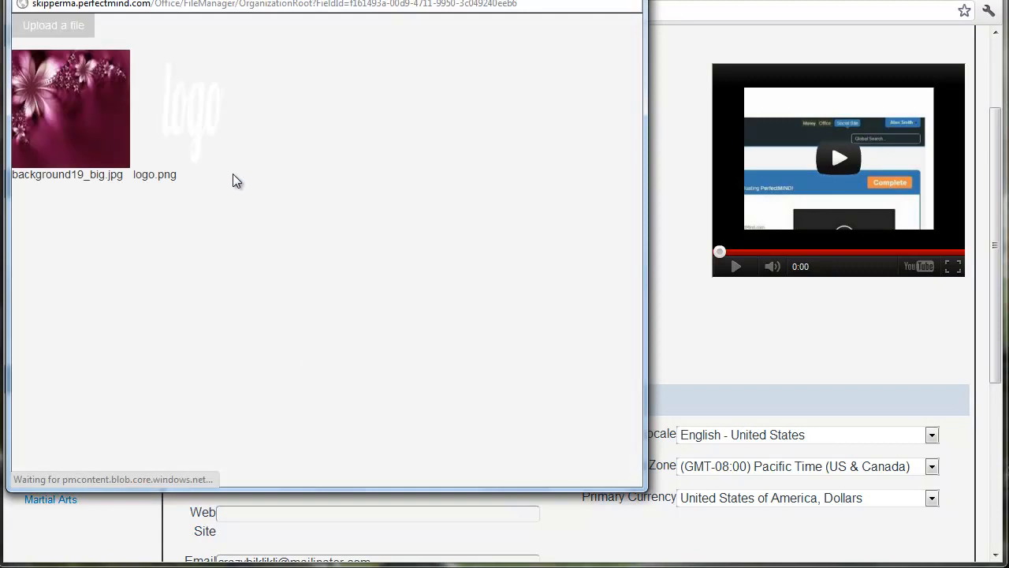
{"action": "left_click", "coordinate": [54, 25]}
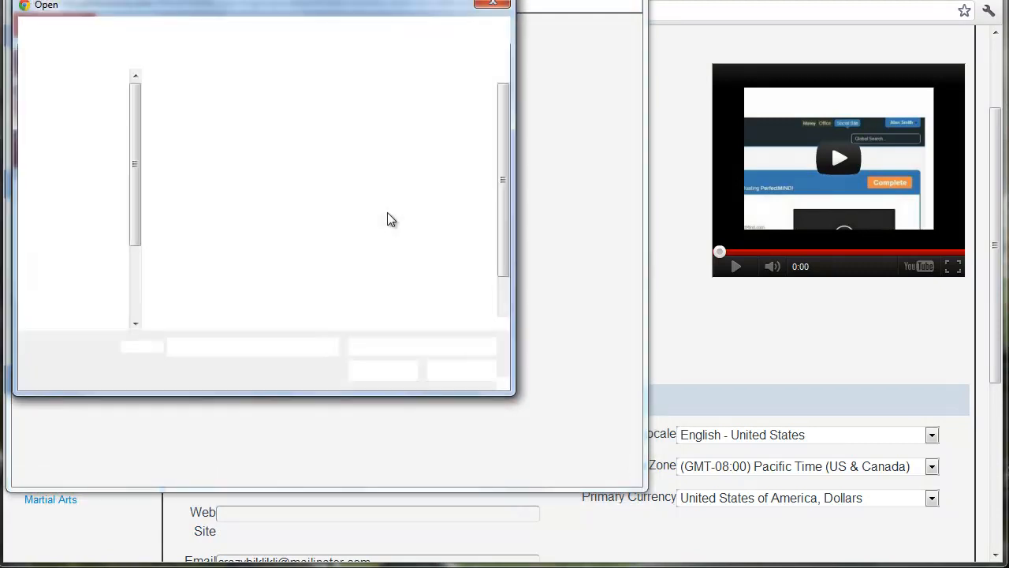
{"action": "left_click", "coordinate": [461, 371]}
{"action": "left_click", "coordinate": [628, 0]}
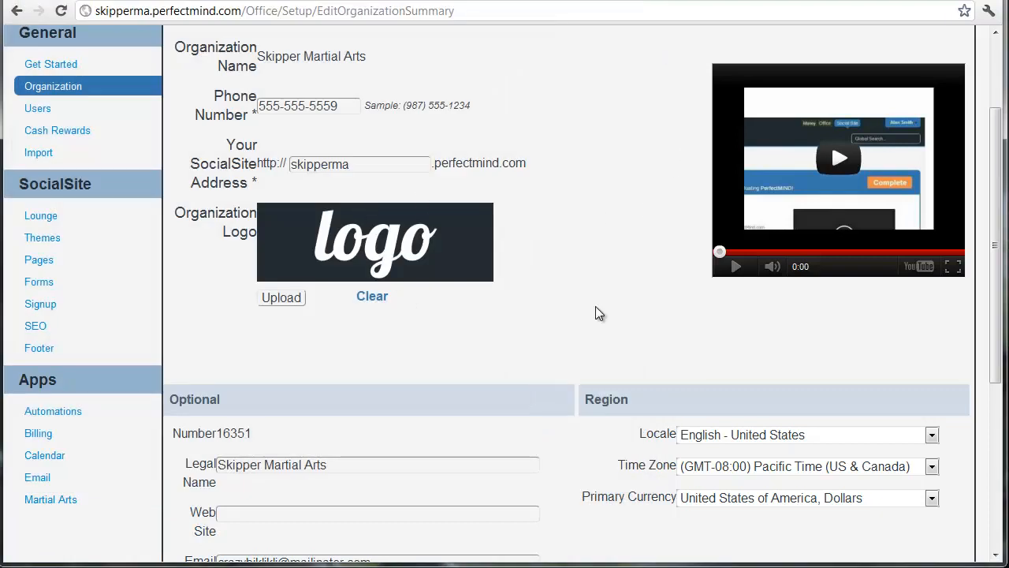
Step: Review the organization's Optional details and Region settings, including the available time zones
{"action": "scroll", "coordinate": [597, 313], "scroll_direction": "down", "scroll_amount": 3}
{"action": "left_click_drag", "start_coordinate": [242, 138], "coordinate": [203, 138]}
{"action": "left_click", "coordinate": [479, 212]}
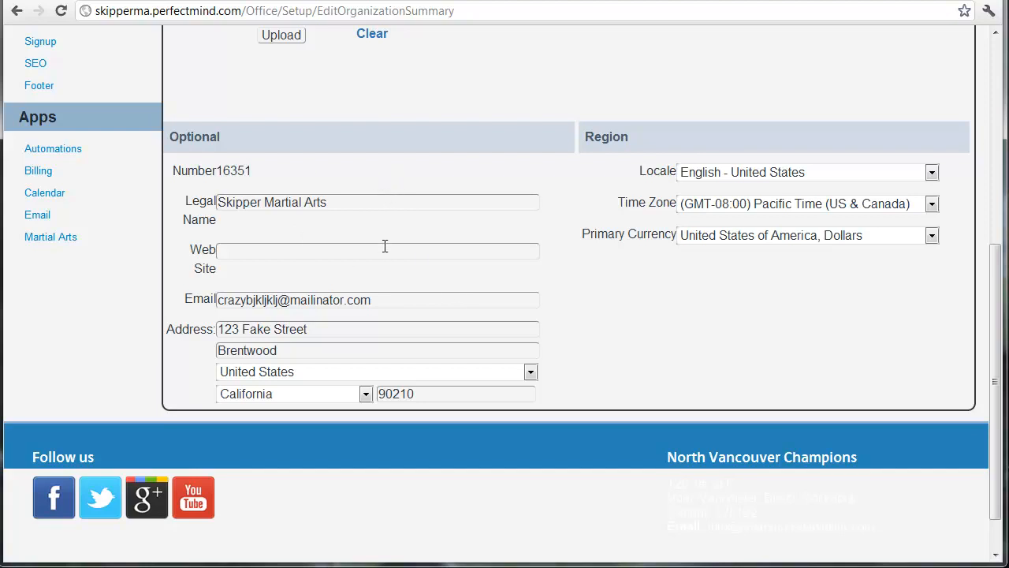
{"action": "left_click_drag", "start_coordinate": [628, 135], "coordinate": [585, 136]}
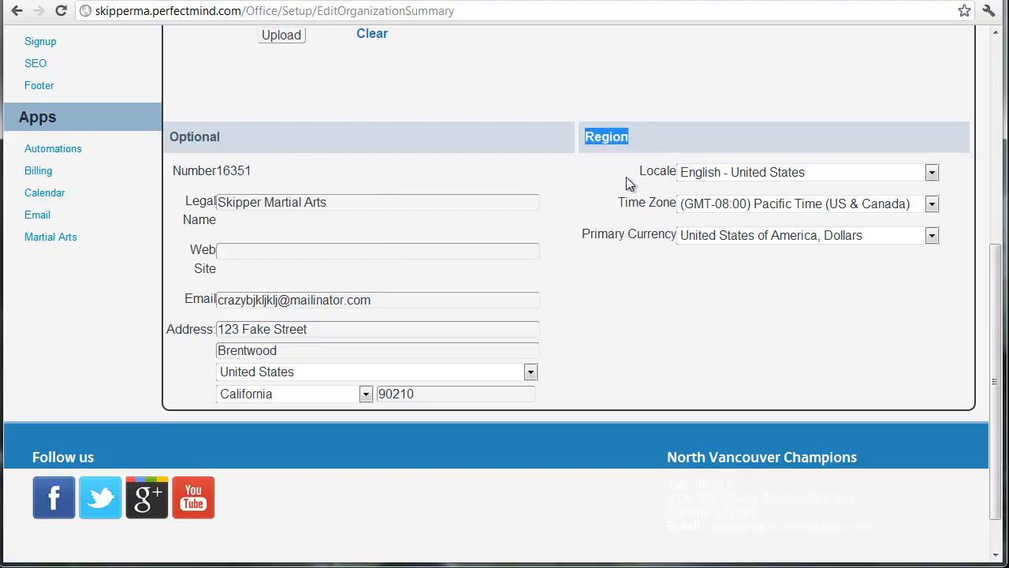
{"action": "left_click", "coordinate": [597, 174]}
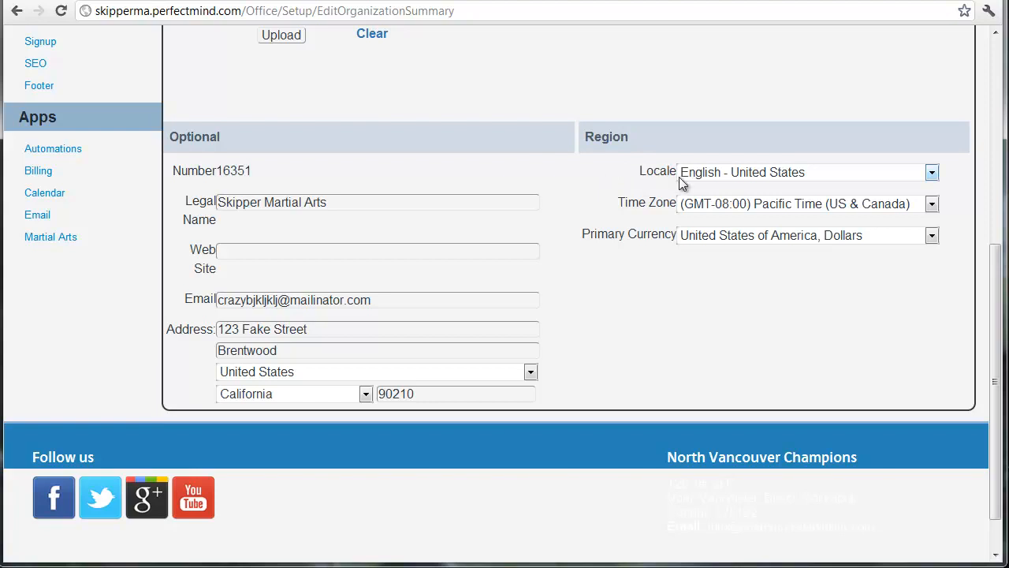
{"action": "left_click", "coordinate": [932, 205]}
{"action": "left_click", "coordinate": [552, 274]}
Step: Start editing the SocialSite address of the organization and discard the edit
{"action": "scroll", "coordinate": [683, 323], "scroll_direction": "up", "scroll_amount": 5}
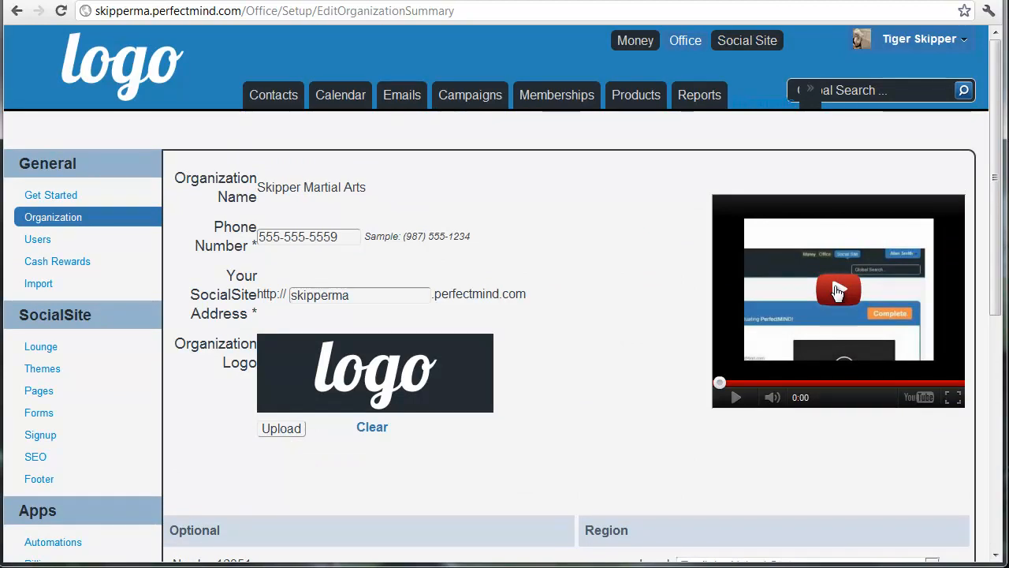
{"action": "left_click", "coordinate": [356, 289]}
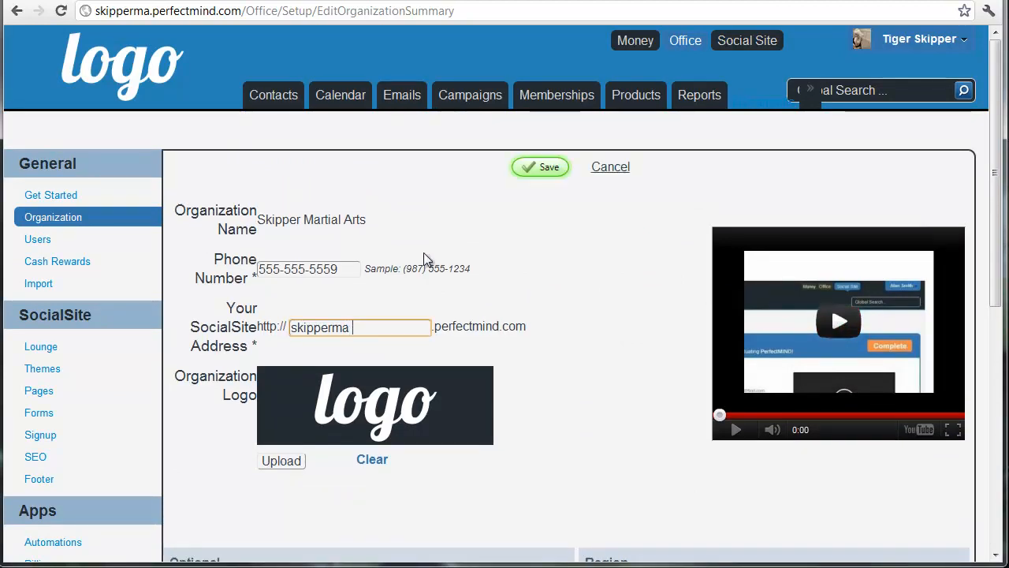
{"action": "left_click", "coordinate": [615, 169]}
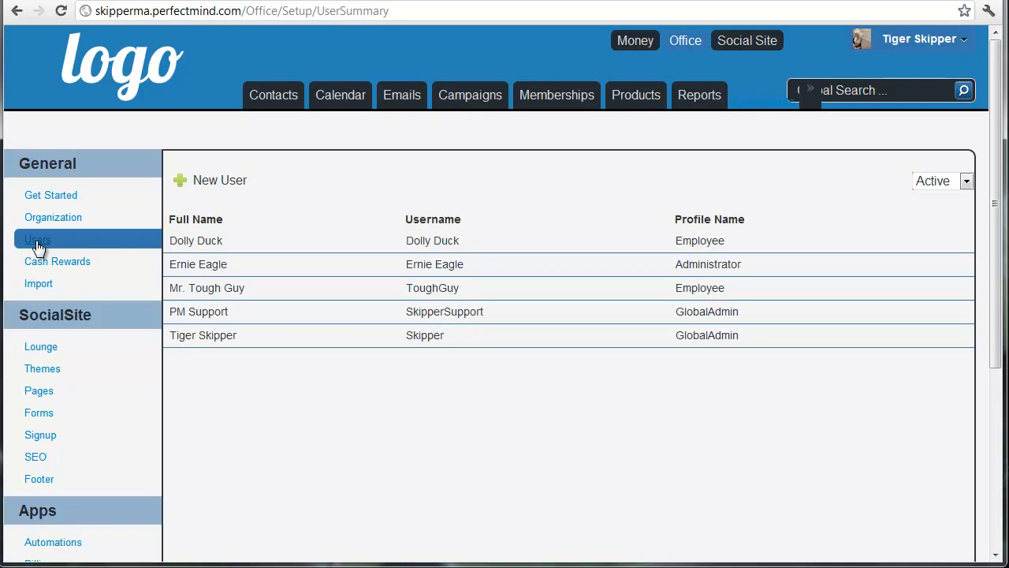
Step: Open a blank new user form from Users and go through its login, name and email fields
{"action": "left_click", "coordinate": [217, 180]}
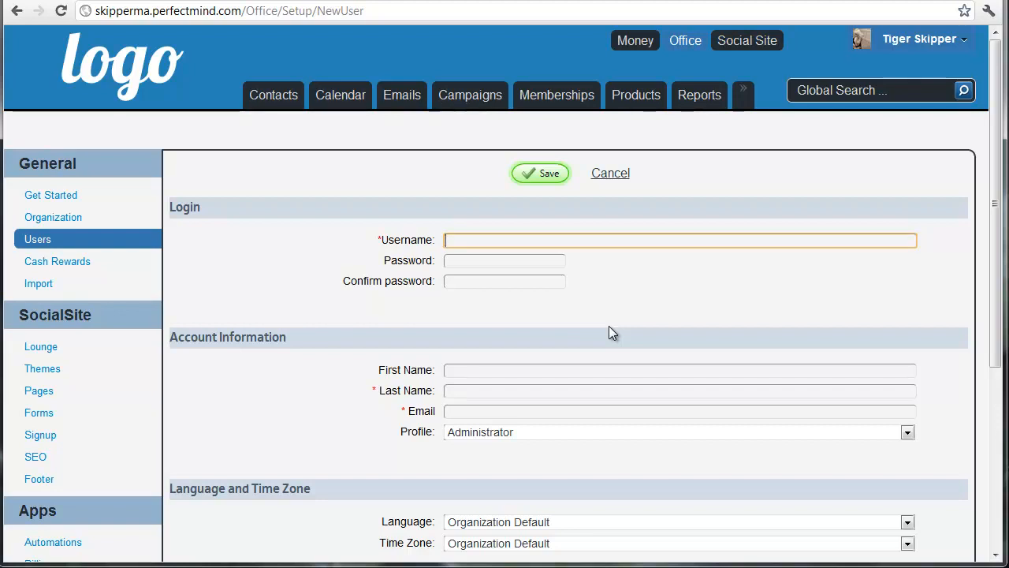
{"action": "left_click", "coordinate": [520, 266]}
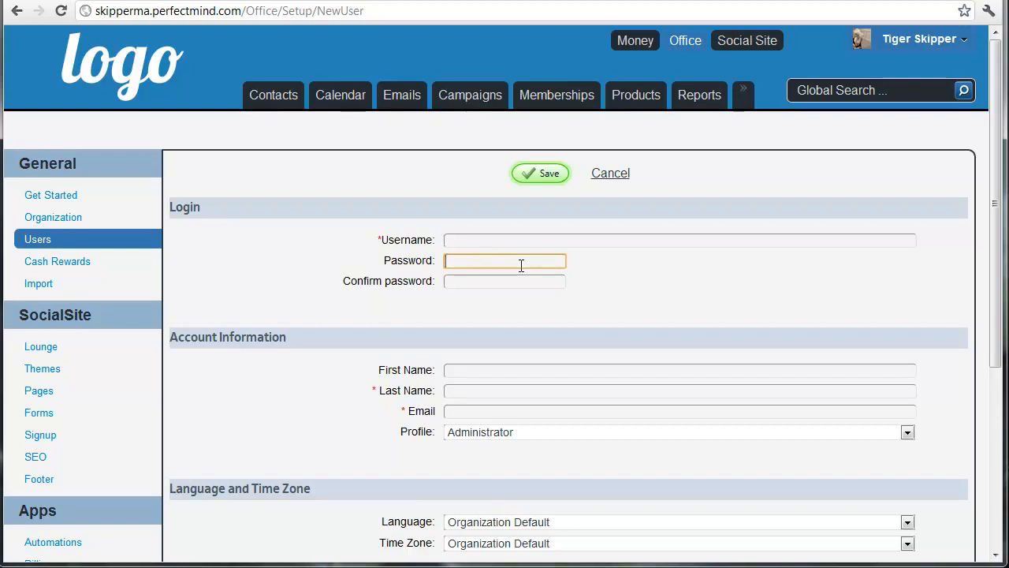
{"action": "scroll", "coordinate": [416, 290], "scroll_direction": "down", "scroll_amount": 2}
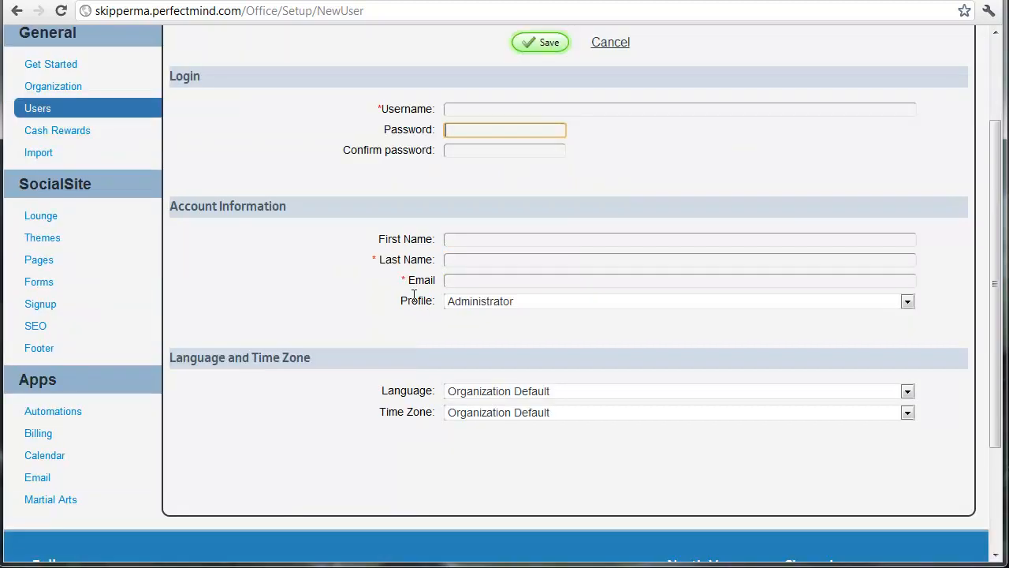
{"action": "left_click", "coordinate": [461, 241]}
{"action": "left_click", "coordinate": [461, 261]}
{"action": "left_click", "coordinate": [494, 282]}
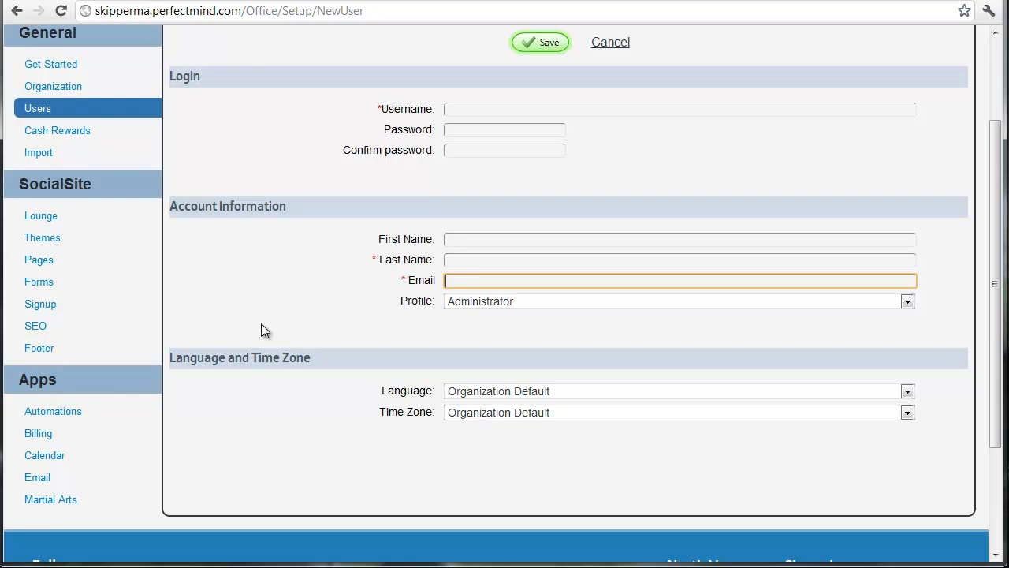
Step: Examine the profile options for the new user and the account menu that leads to Settings
{"action": "left_click", "coordinate": [474, 305]}
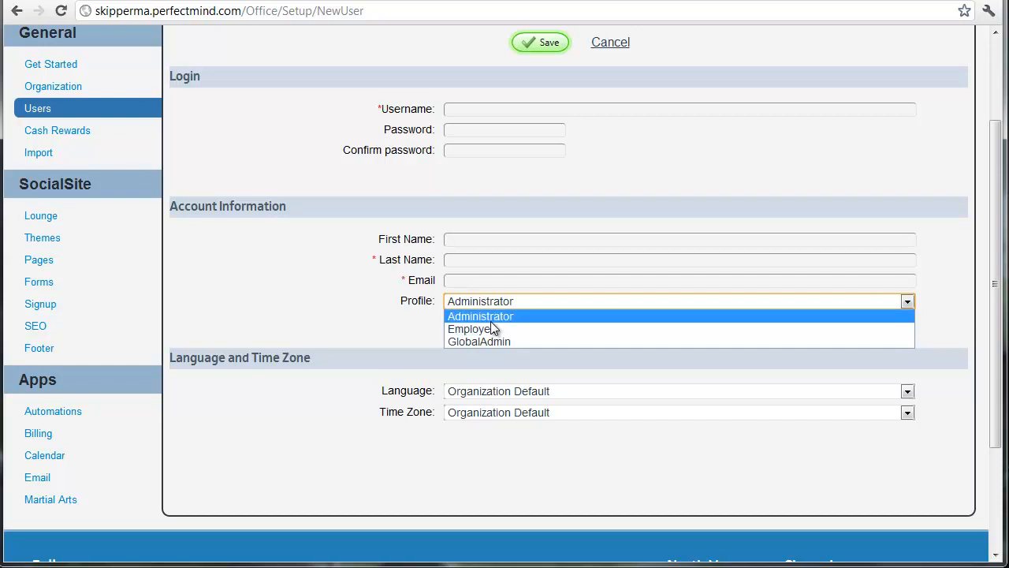
{"action": "scroll", "coordinate": [406, 342], "scroll_direction": "up", "scroll_amount": 2}
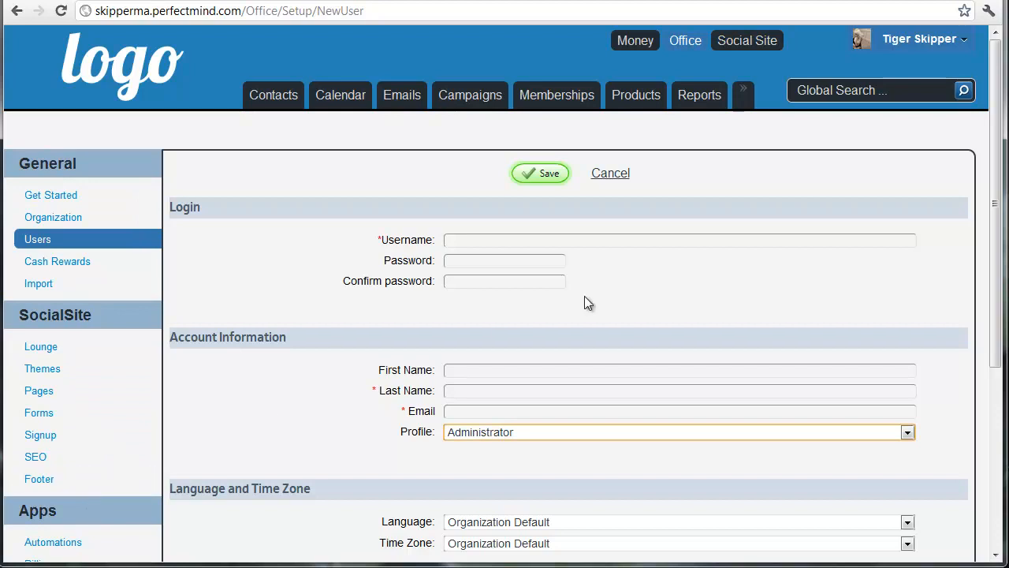
{"action": "left_click", "coordinate": [894, 46]}
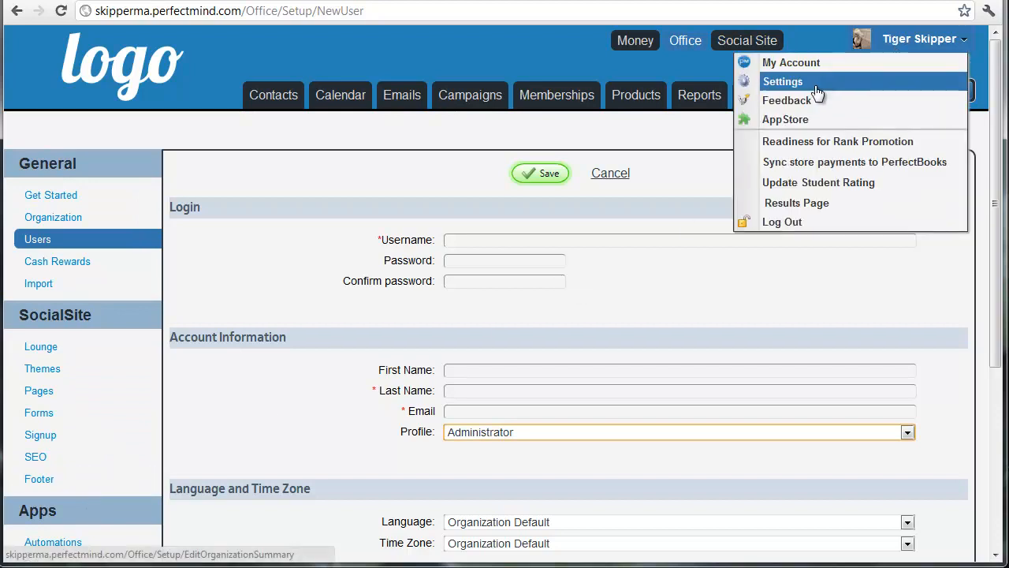
{"action": "scroll", "coordinate": [358, 282], "scroll_direction": "down", "scroll_amount": 2}
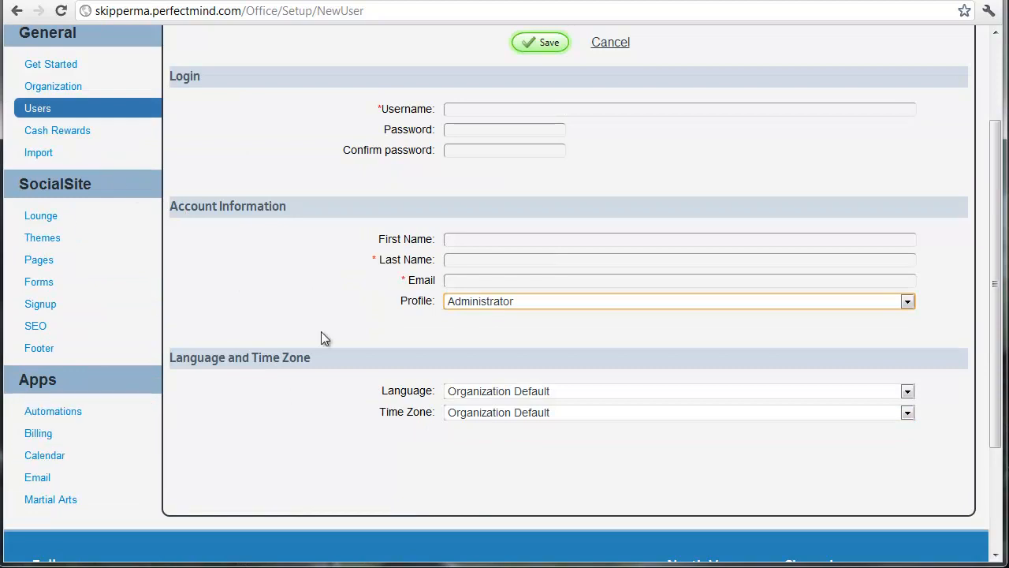
{"action": "scroll", "coordinate": [402, 315], "scroll_direction": "up", "scroll_amount": 2}
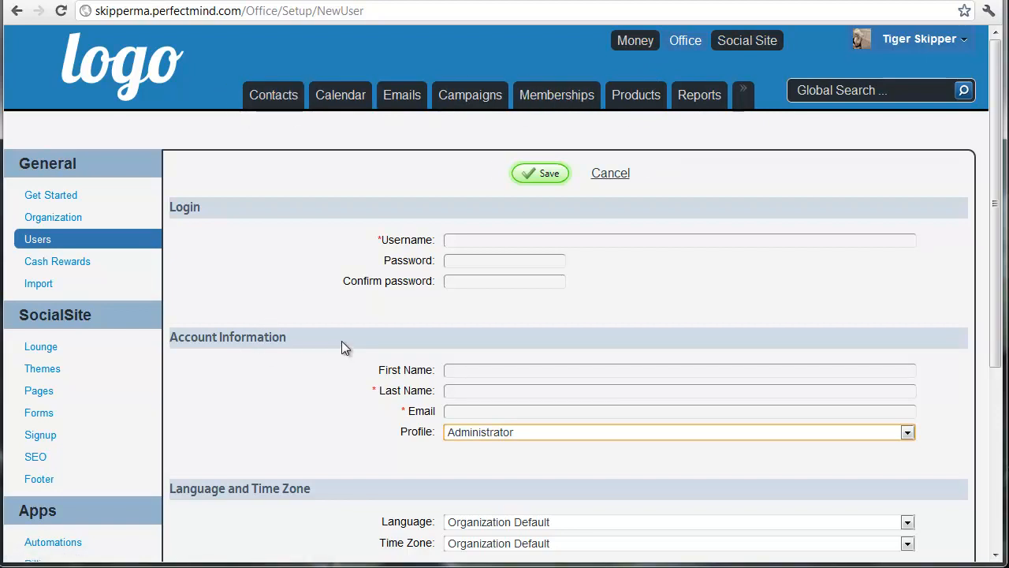
Step: Set the new user's profile to Employee
{"action": "scroll", "coordinate": [342, 348], "scroll_direction": "down", "scroll_amount": 2}
{"action": "left_click", "coordinate": [459, 305]}
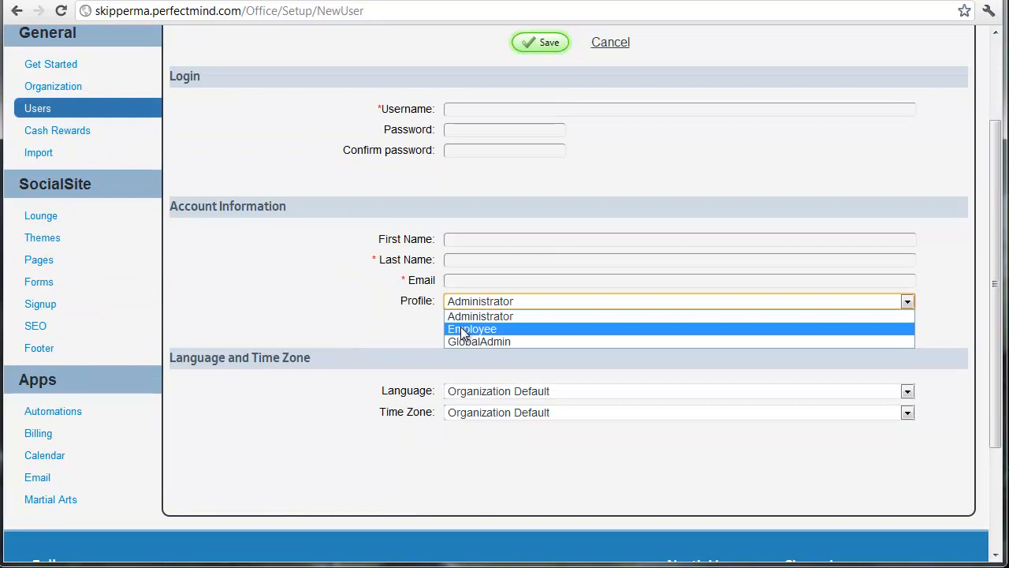
{"action": "left_click", "coordinate": [466, 328]}
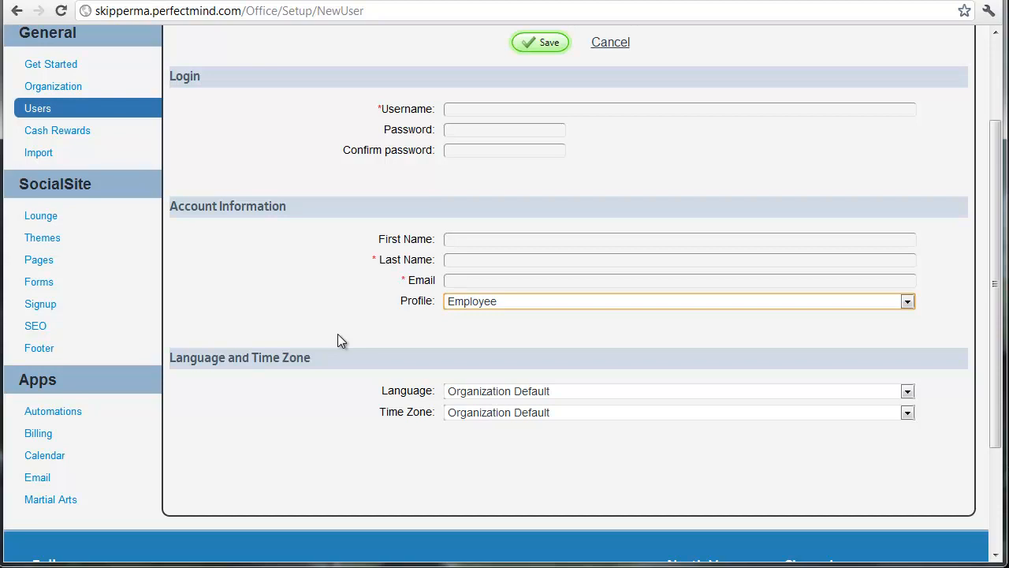
Step: Review the Language and Time Zone section of the new user form and leave without saving
{"action": "left_click_drag", "start_coordinate": [320, 356], "coordinate": [169, 359]}
{"action": "left_click", "coordinate": [253, 418]}
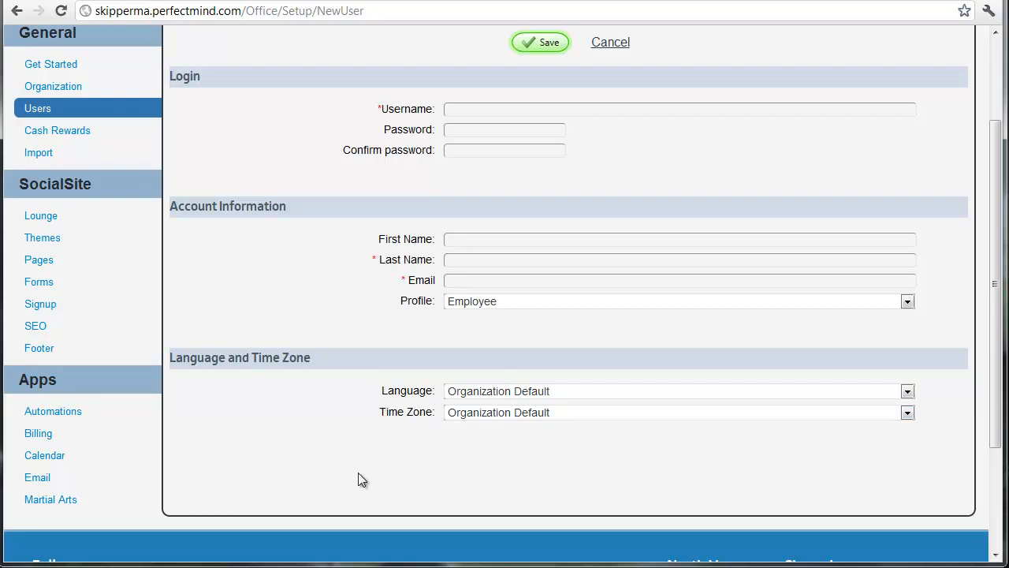
{"action": "scroll", "coordinate": [229, 374], "scroll_direction": "up", "scroll_amount": 2}
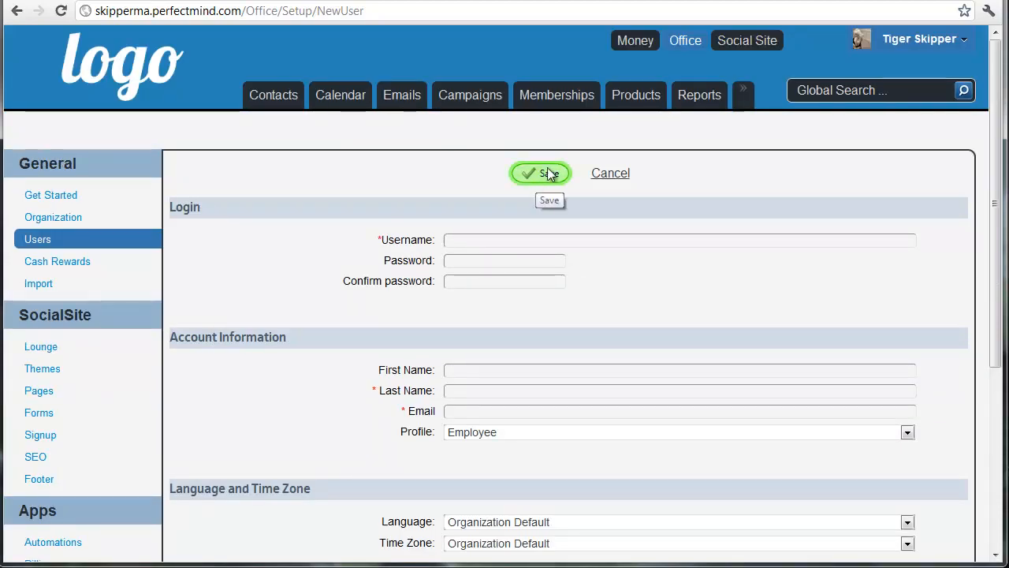
{"action": "left_click", "coordinate": [612, 174]}
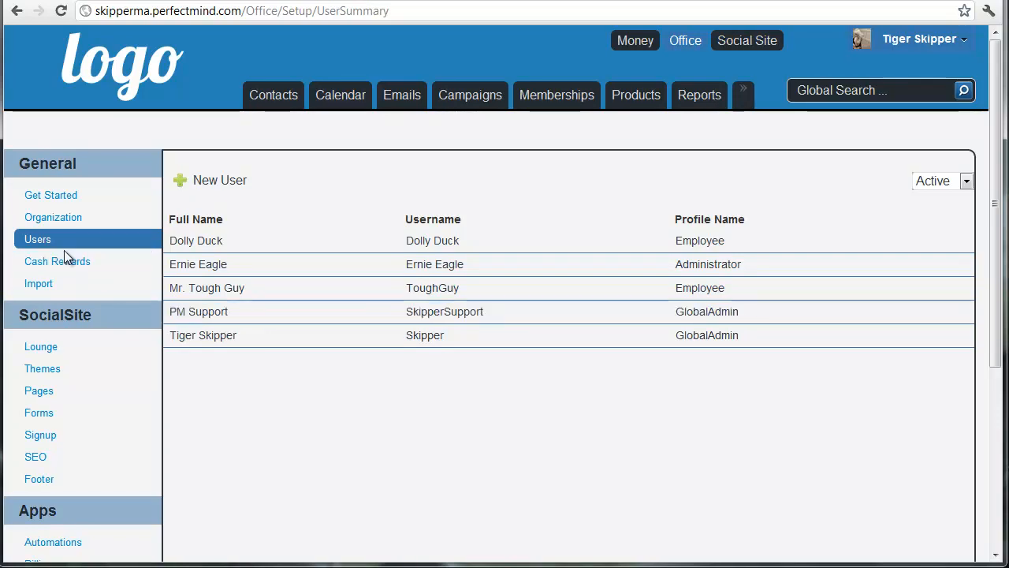
Step: View the account details of the first user in the list and leave without saving
{"action": "left_click", "coordinate": [244, 244]}
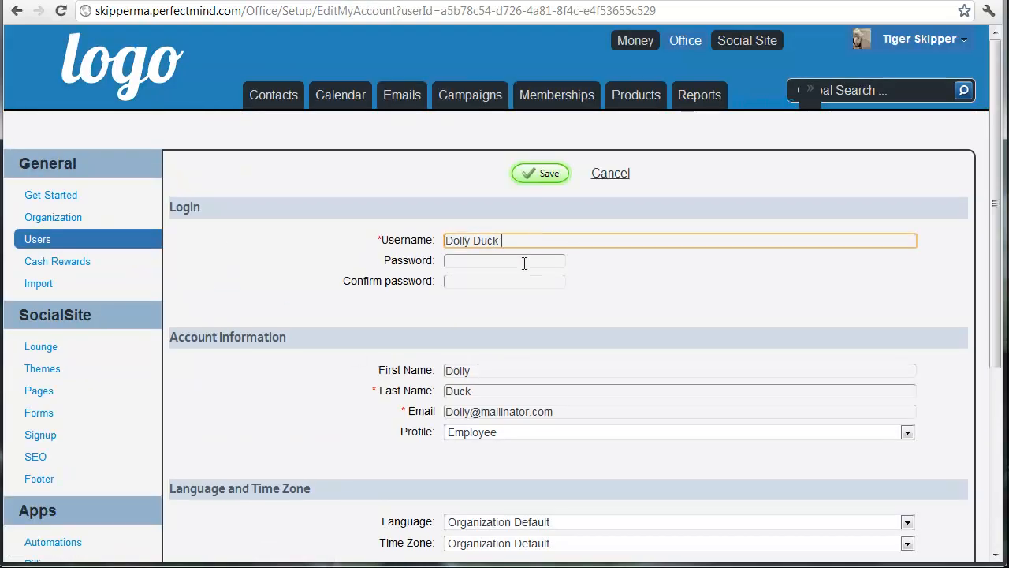
{"action": "left_click", "coordinate": [626, 175]}
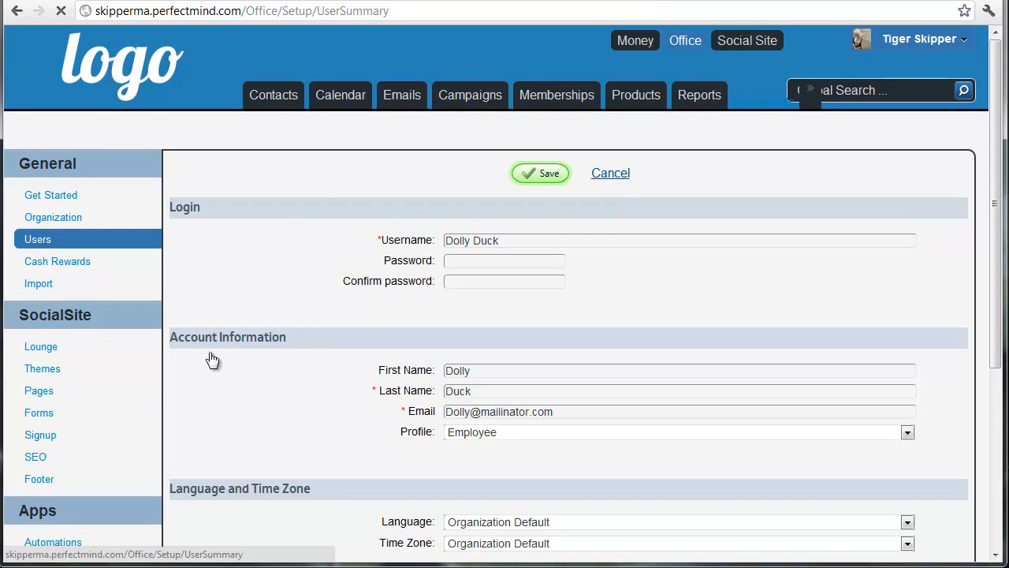
Step: Review the Join, Referral, Purchase and Visit reward options in the Cash Rewards setup
{"action": "left_click", "coordinate": [52, 266]}
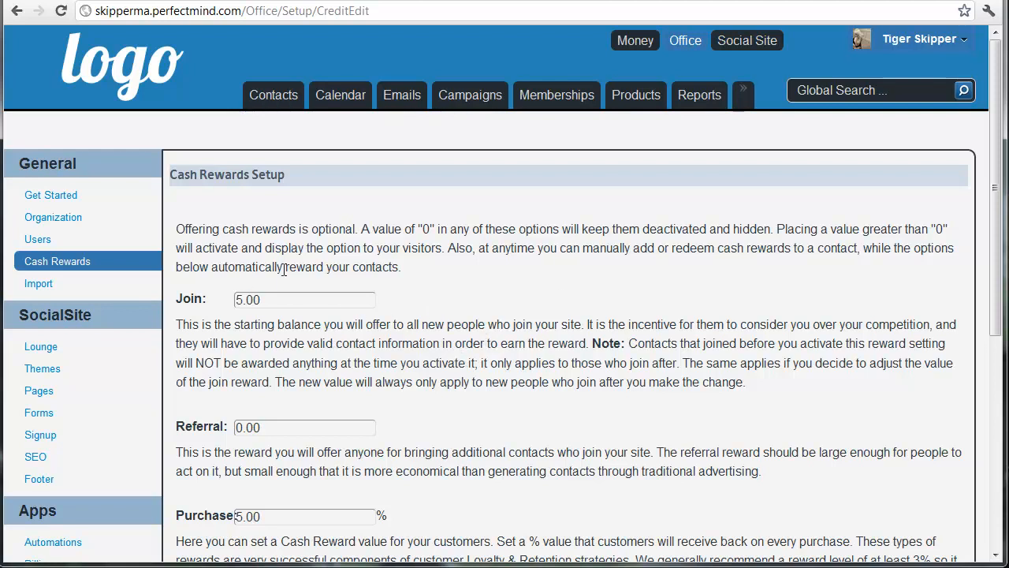
{"action": "scroll", "coordinate": [473, 331], "scroll_direction": "down", "scroll_amount": 5}
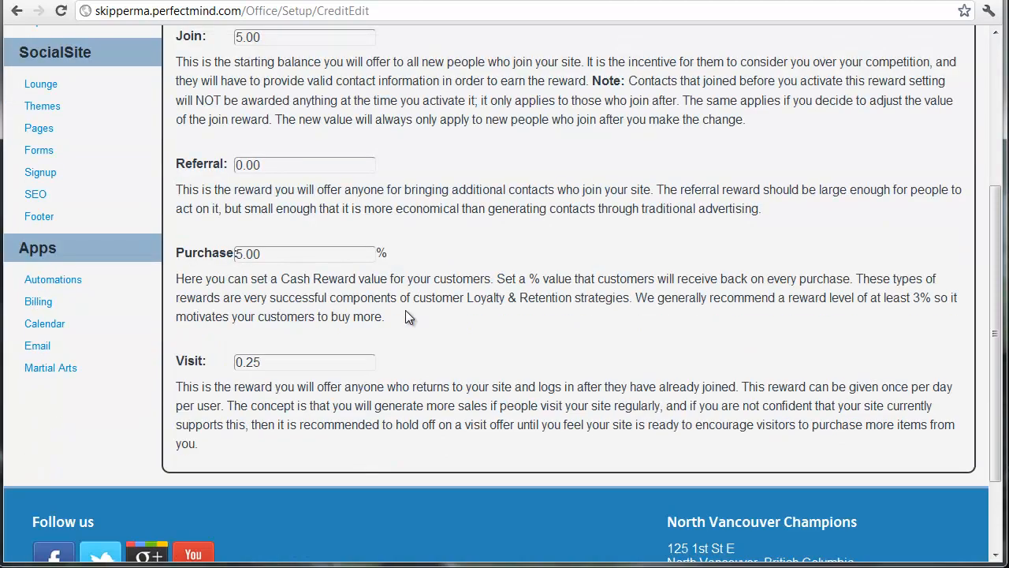
{"action": "scroll", "coordinate": [527, 403], "scroll_direction": "up", "scroll_amount": 5}
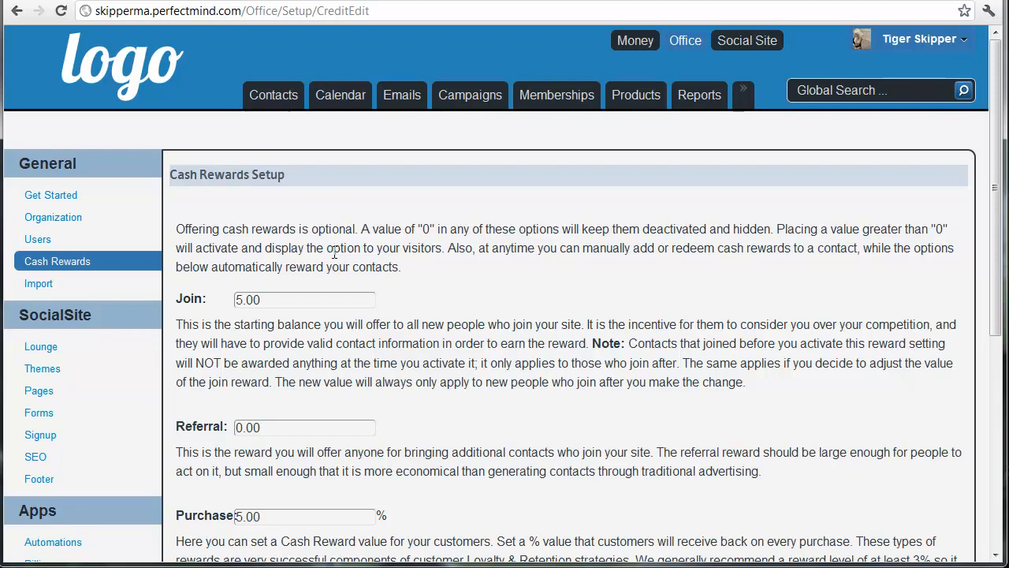
Step: Set the Join cash reward to 0
{"action": "left_click_drag", "start_coordinate": [175, 300], "coordinate": [209, 298]}
{"action": "left_click_drag", "start_coordinate": [272, 330], "coordinate": [289, 297]}
{"action": "left_click", "coordinate": [288, 298]}
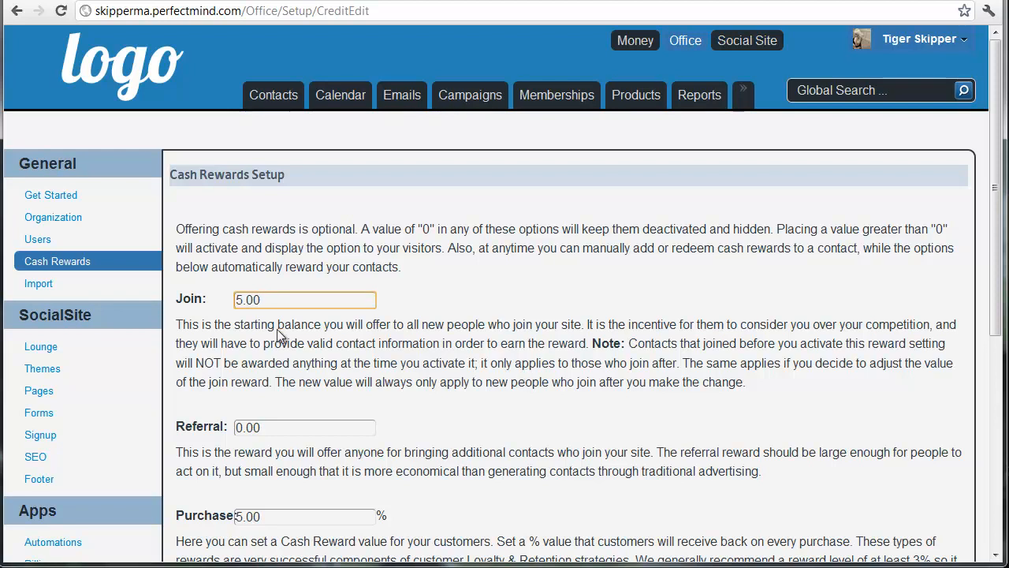
{"action": "left_click_drag", "start_coordinate": [267, 296], "coordinate": [225, 296]}
{"action": "type", "text": "0"}
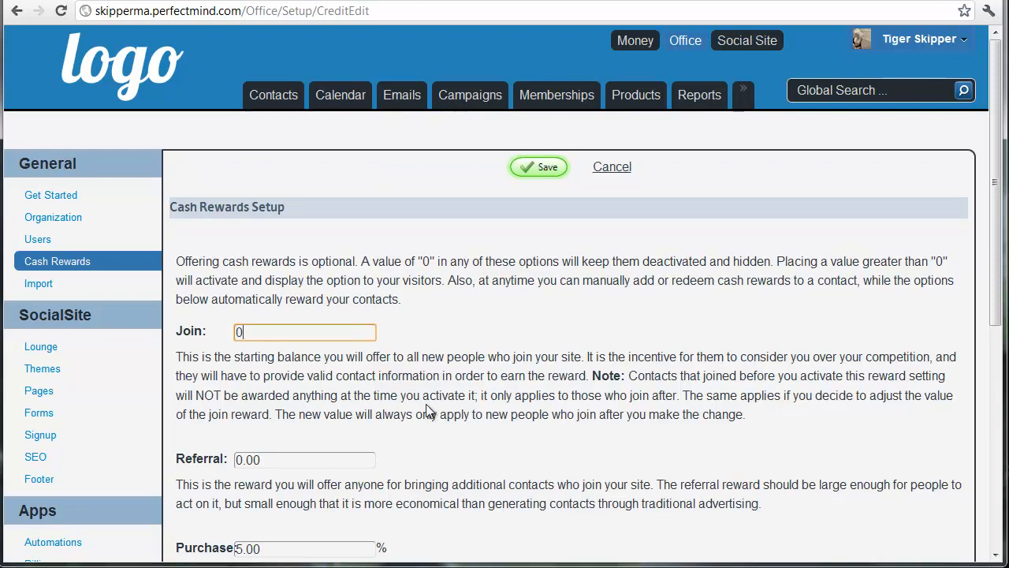
{"action": "left_click", "coordinate": [447, 416]}
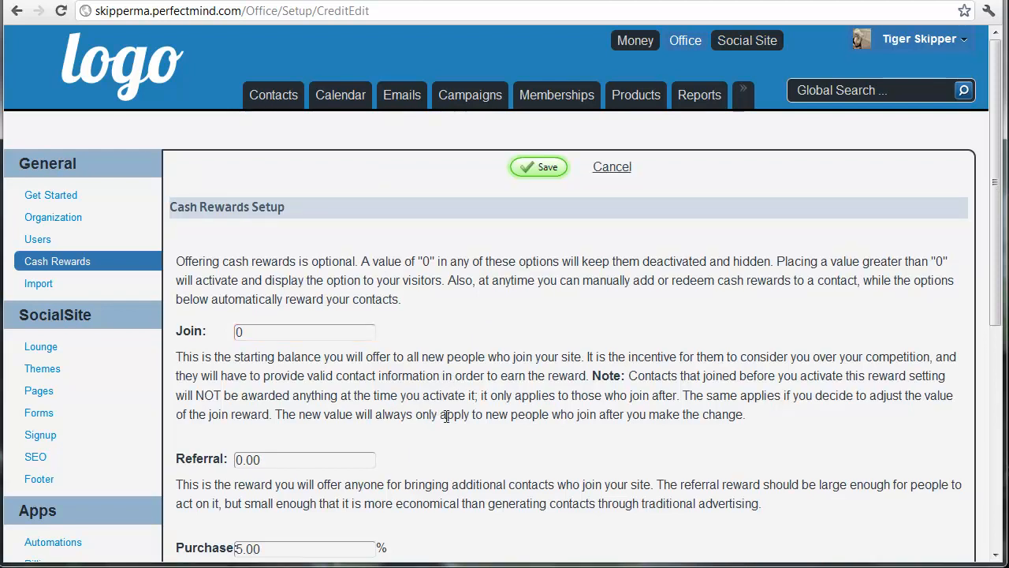
Step: Review the Referral, Purchase and Visit rewards and save the Cash Rewards setup
{"action": "scroll", "coordinate": [537, 386], "scroll_direction": "down", "scroll_amount": 3}
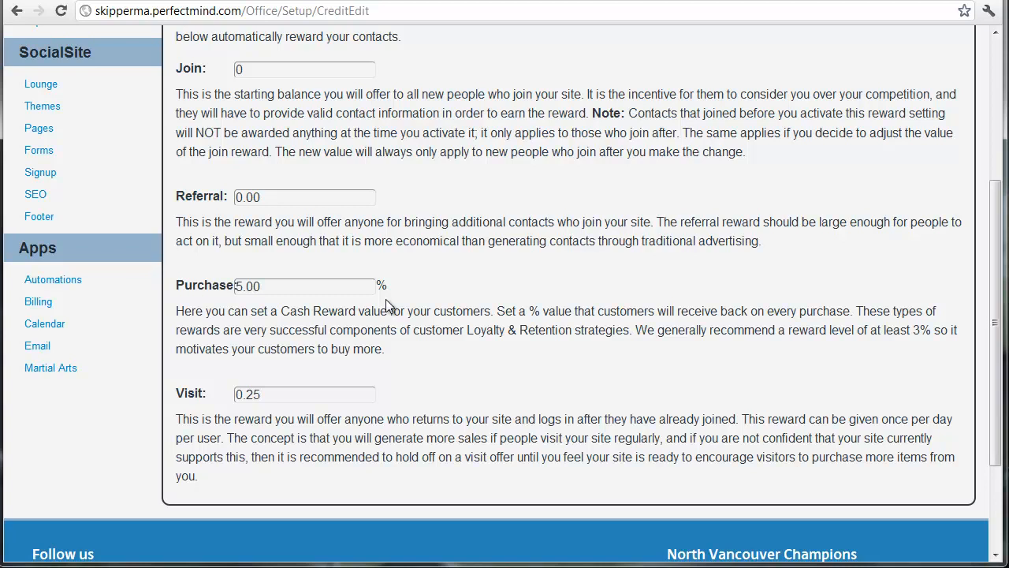
{"action": "scroll", "coordinate": [380, 327], "scroll_direction": "down", "scroll_amount": 3}
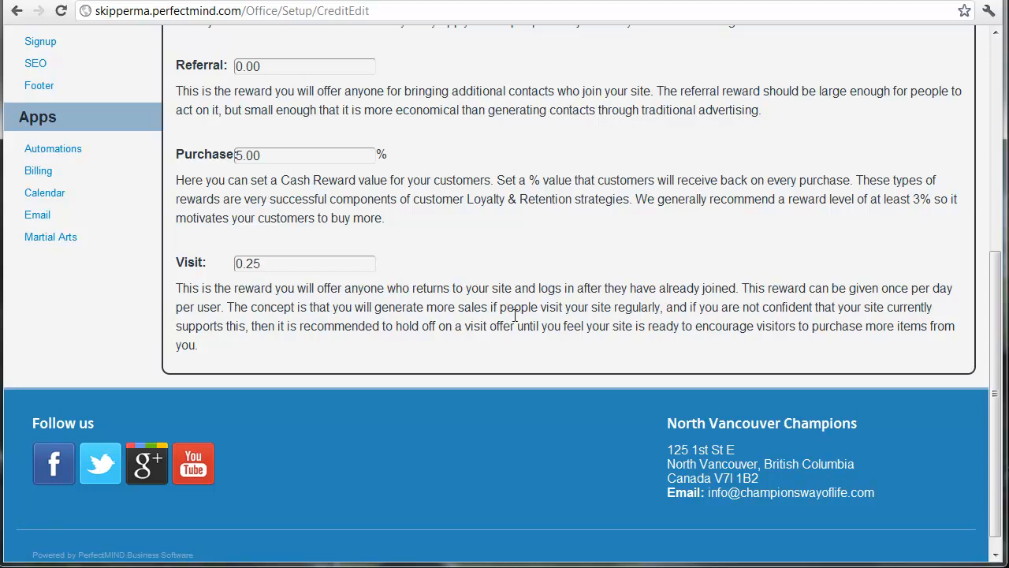
{"action": "scroll", "coordinate": [505, 323], "scroll_direction": "up", "scroll_amount": 3}
{"action": "scroll", "coordinate": [503, 327], "scroll_direction": "up", "scroll_amount": 2}
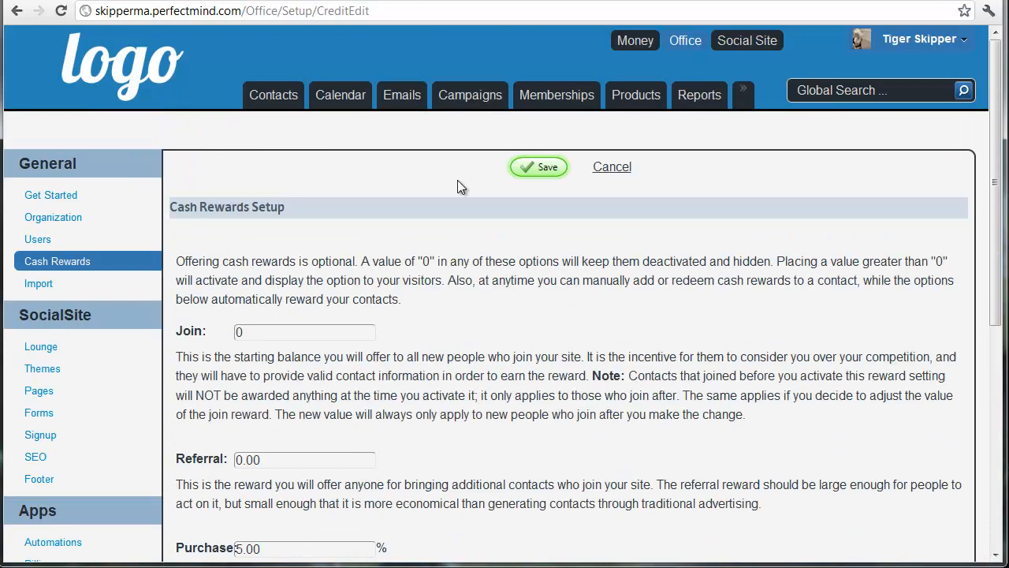
{"action": "left_click", "coordinate": [541, 167]}
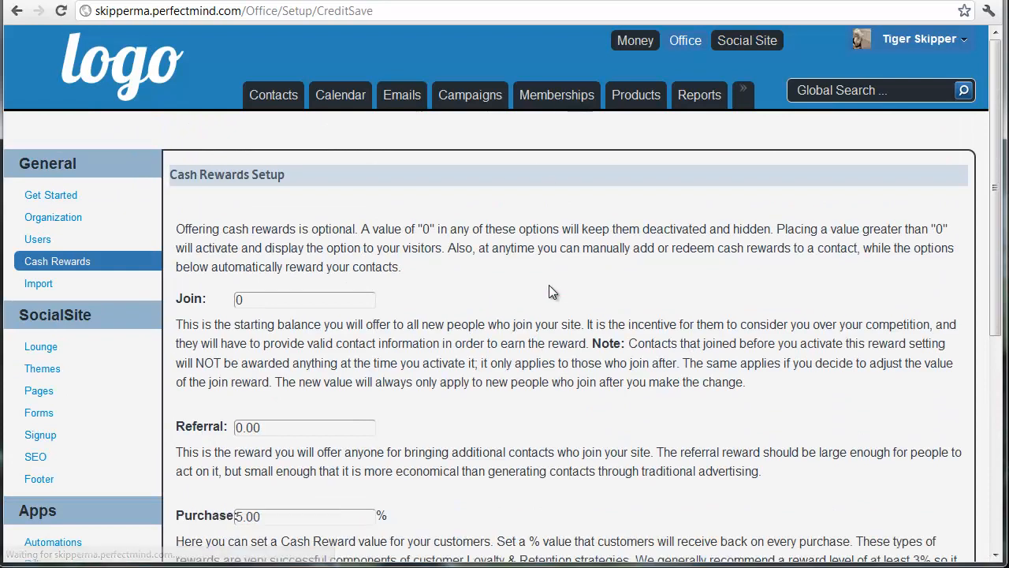
Step: Log out of the site and review the public Cash Rewards page, including the sample rewards history
{"action": "left_click", "coordinate": [911, 47]}
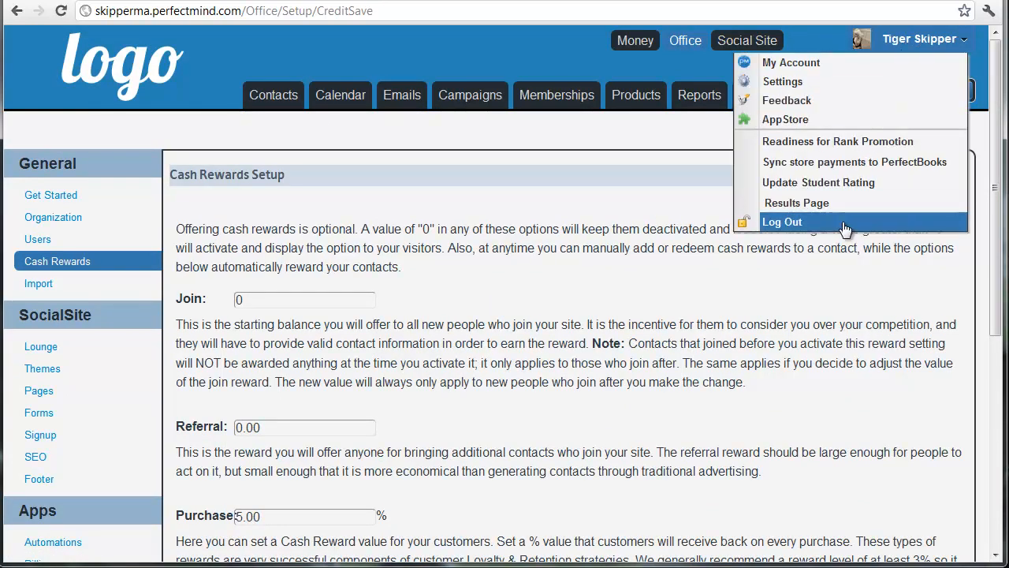
{"action": "left_click", "coordinate": [846, 228]}
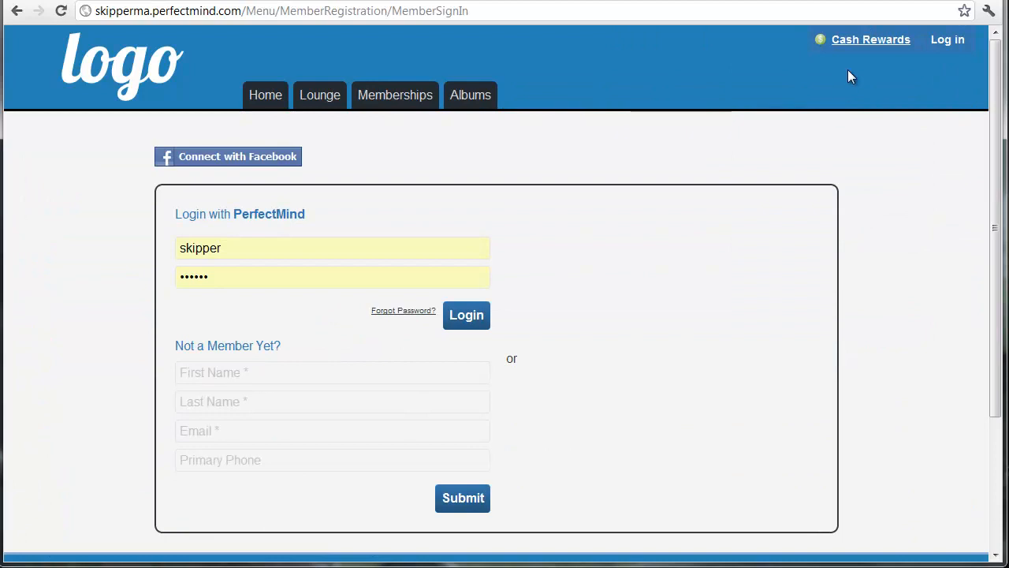
{"action": "left_click", "coordinate": [864, 43]}
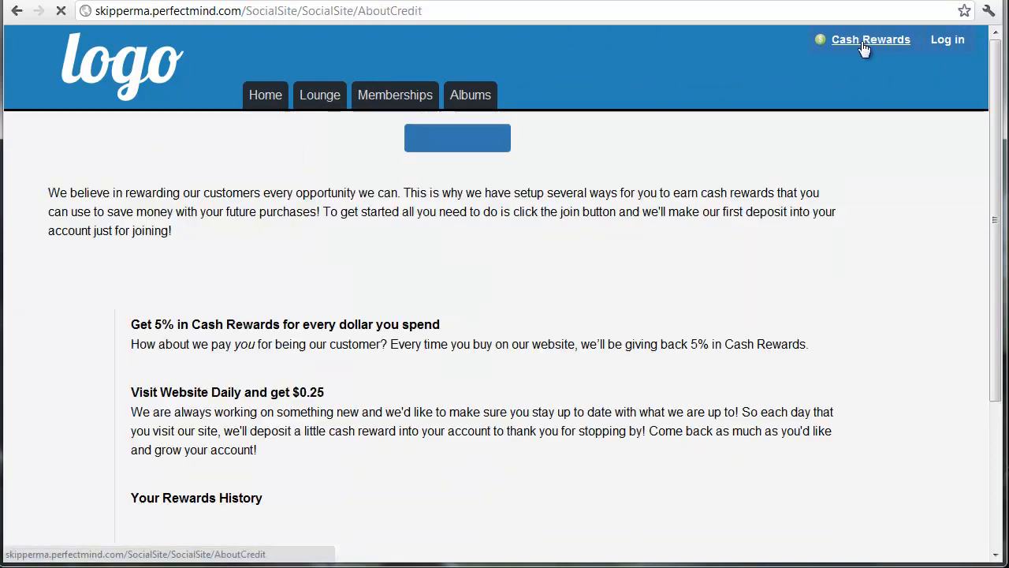
{"action": "scroll", "coordinate": [286, 360], "scroll_direction": "down", "scroll_amount": 3}
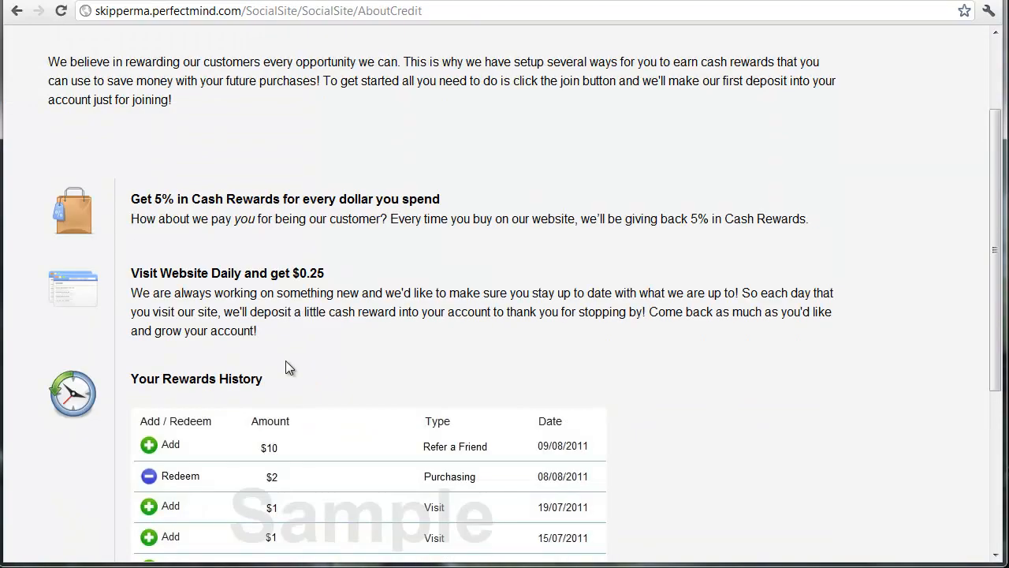
{"action": "scroll", "coordinate": [395, 292], "scroll_direction": "down", "scroll_amount": 3}
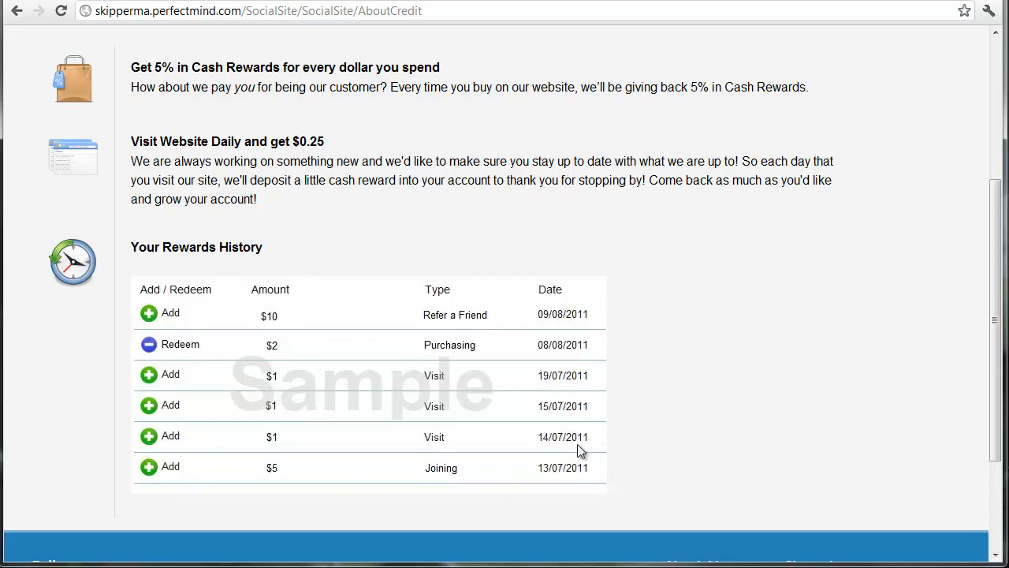
{"action": "scroll", "coordinate": [889, 406], "scroll_direction": "up", "scroll_amount": 5}
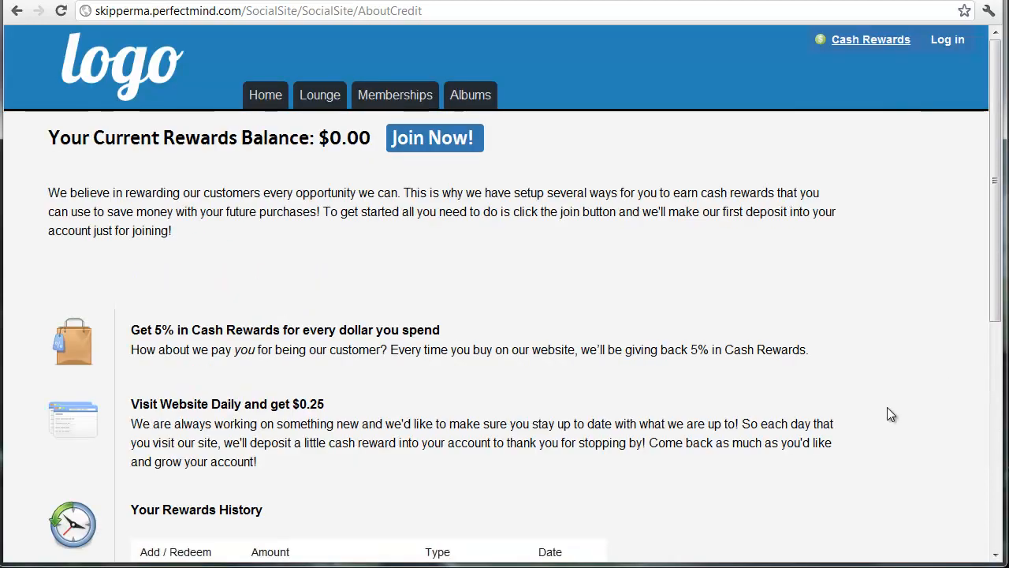
Step: Log back in to the site with the prefilled account credentials
{"action": "left_click", "coordinate": [947, 40]}
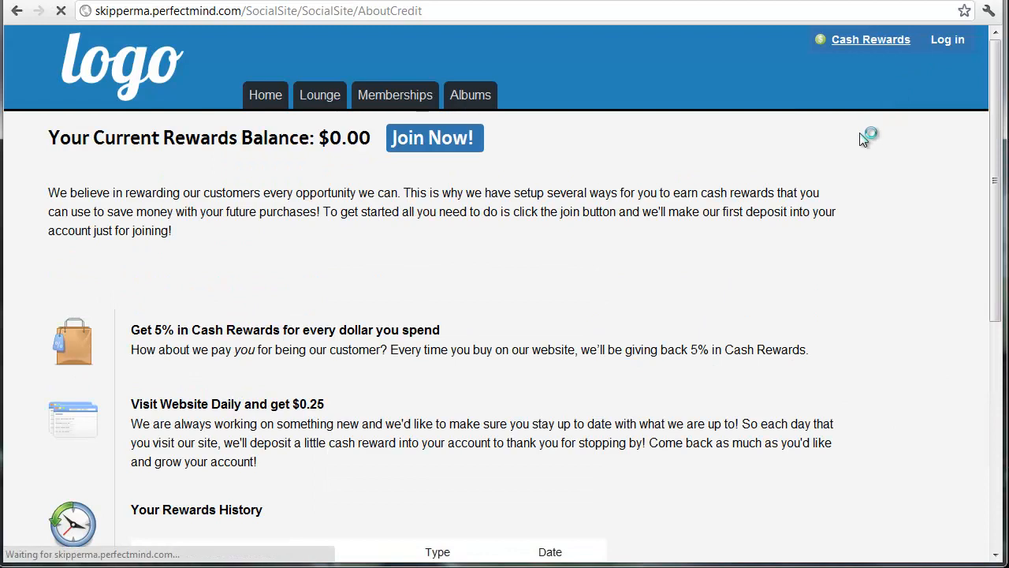
{"action": "left_click", "coordinate": [480, 334]}
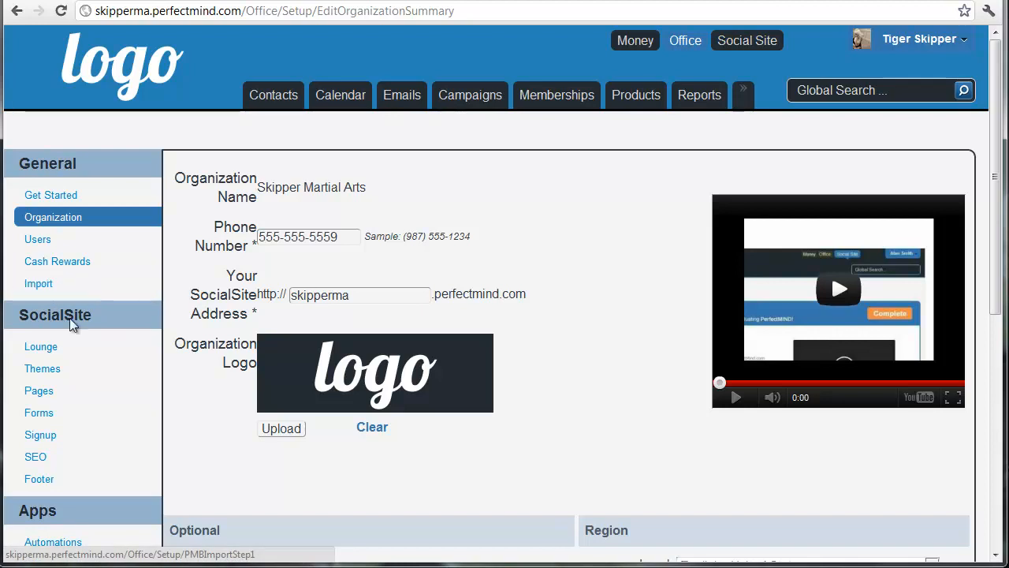
Step: Open the Lounge's Facebook Sync setup and log in to Facebook by entering the account password
{"action": "left_click", "coordinate": [51, 347]}
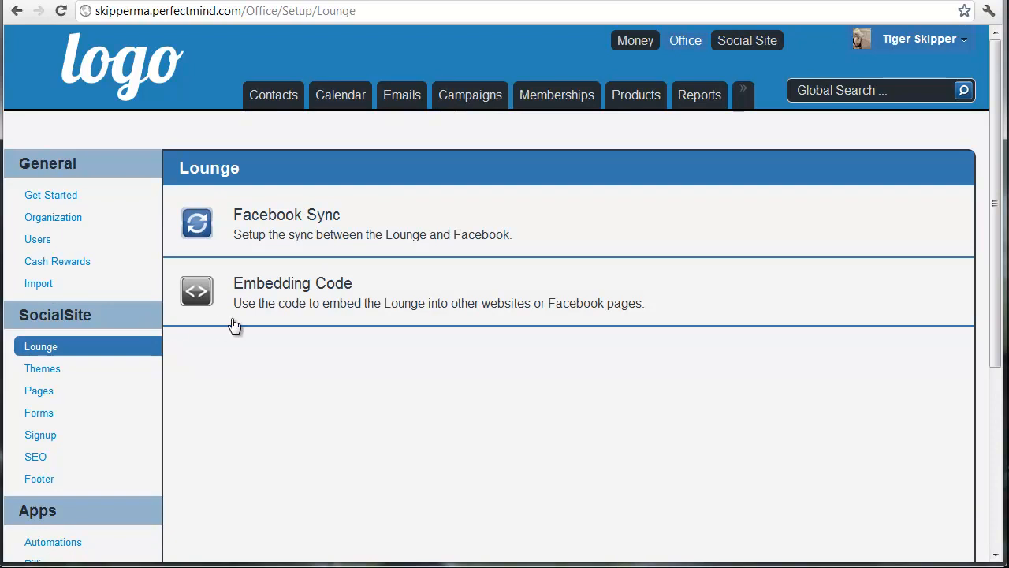
{"action": "left_click", "coordinate": [278, 235]}
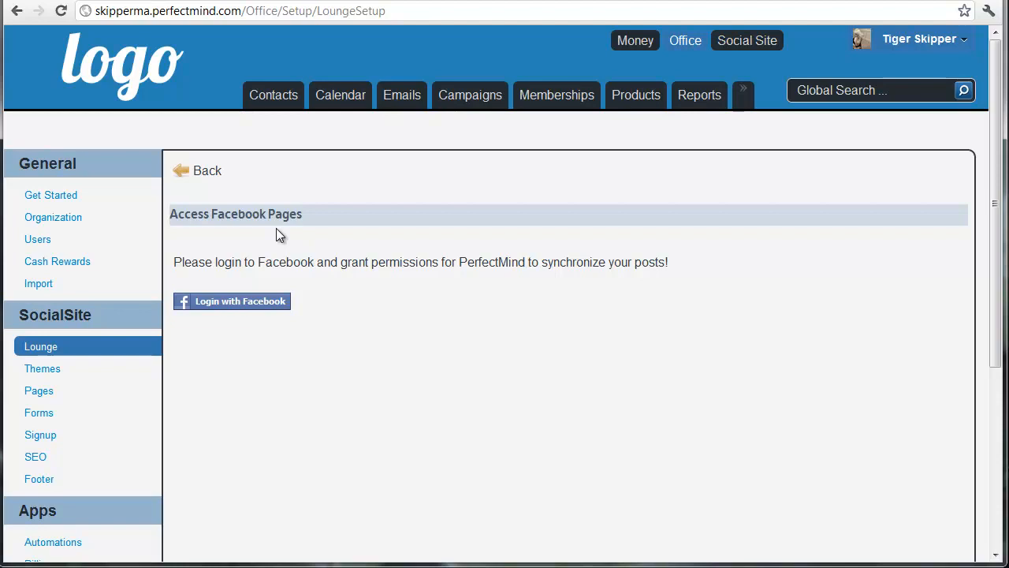
{"action": "left_click", "coordinate": [228, 307]}
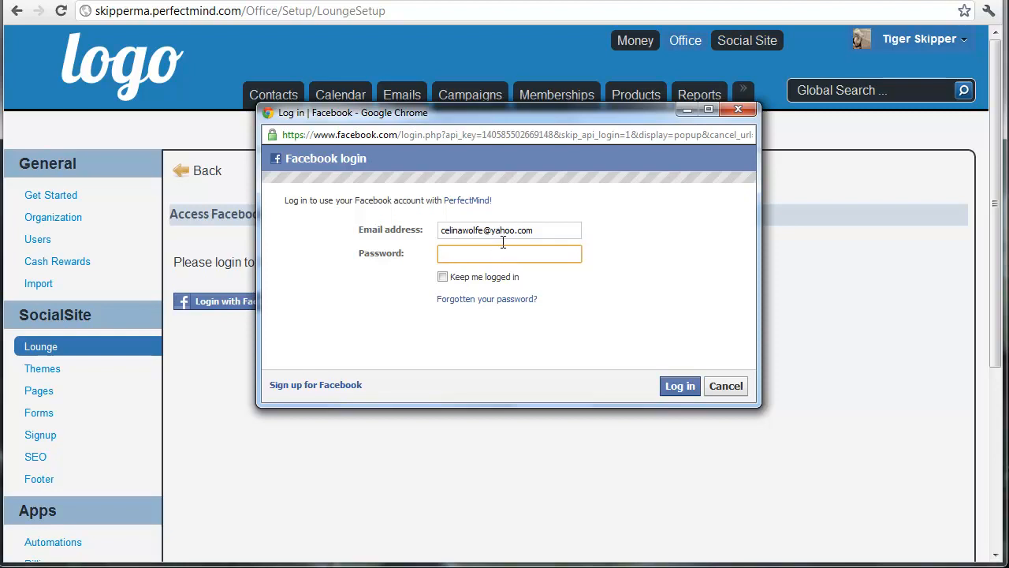
{"action": "type", "text": "••••••••••"}
{"action": "key", "text": "Return"}
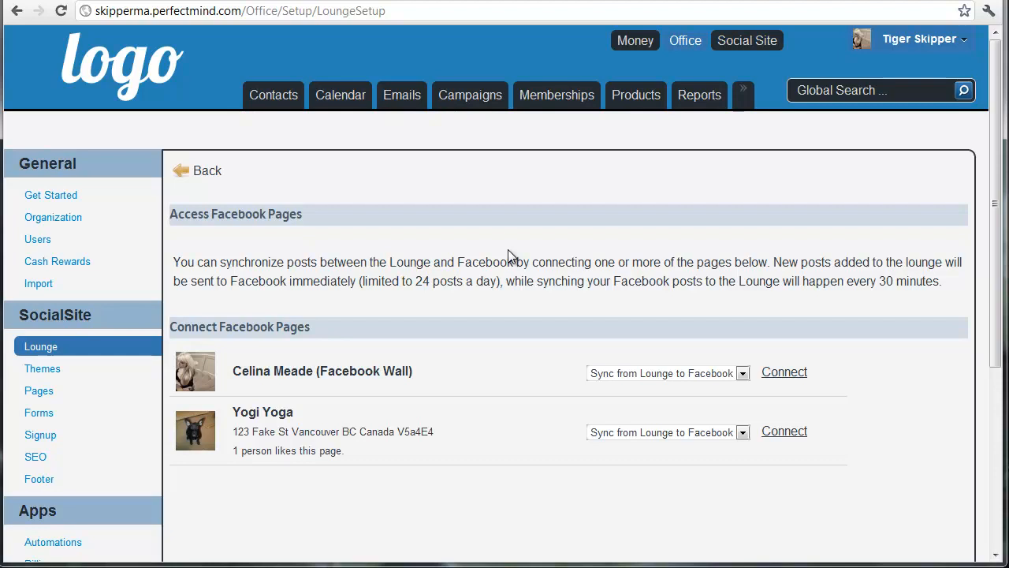
Step: Connect the Yogi Yoga Facebook page with the Sync both ways option and disconnect it again
{"action": "scroll", "coordinate": [430, 343], "scroll_direction": "down", "scroll_amount": 2}
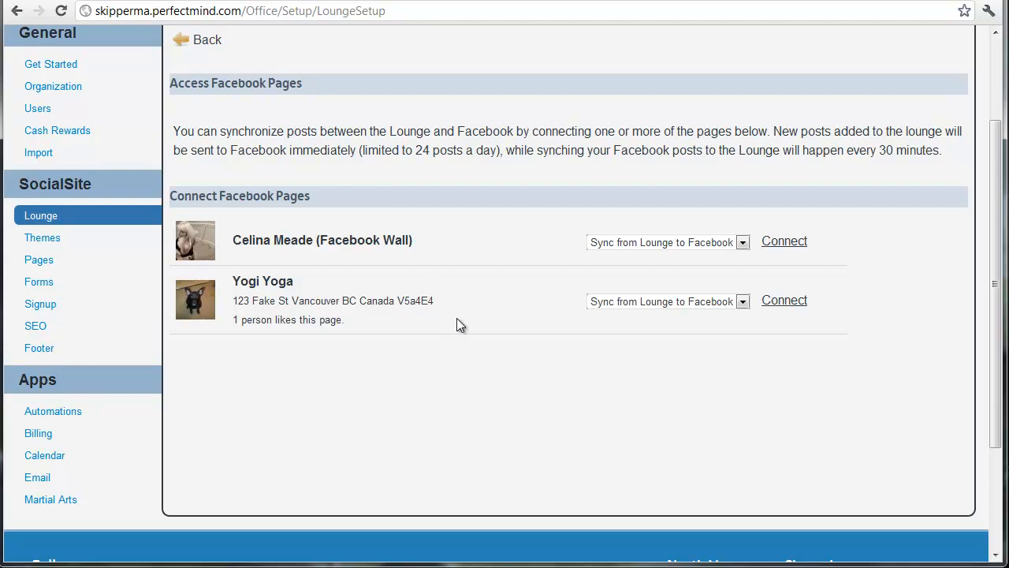
{"action": "left_click", "coordinate": [689, 303]}
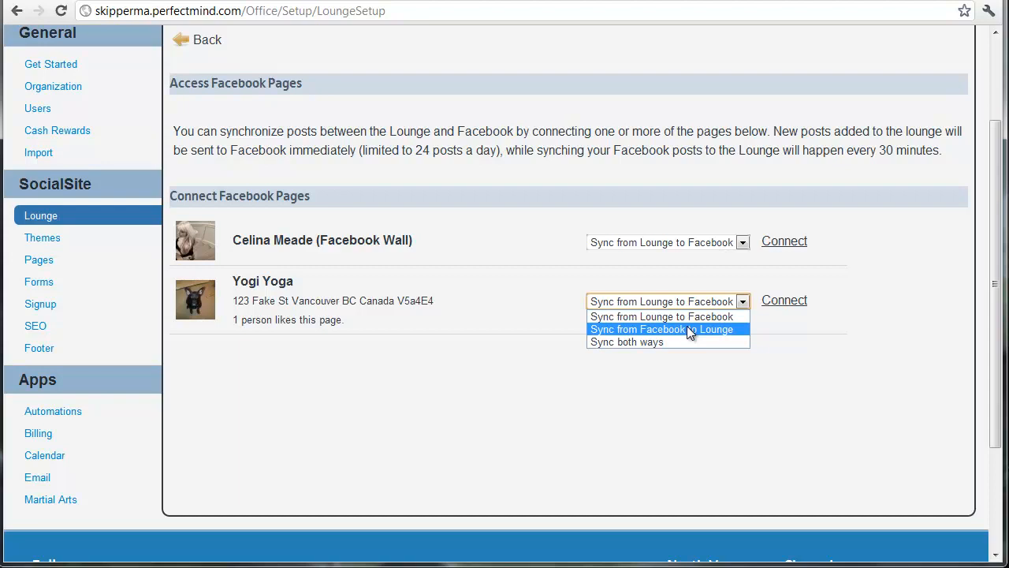
{"action": "left_click", "coordinate": [679, 342]}
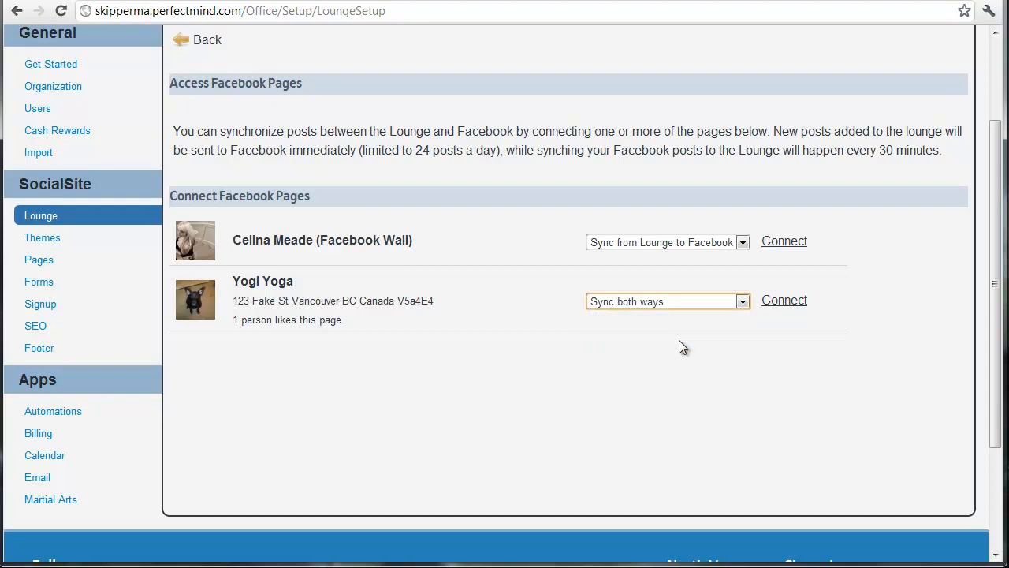
{"action": "left_click", "coordinate": [777, 302]}
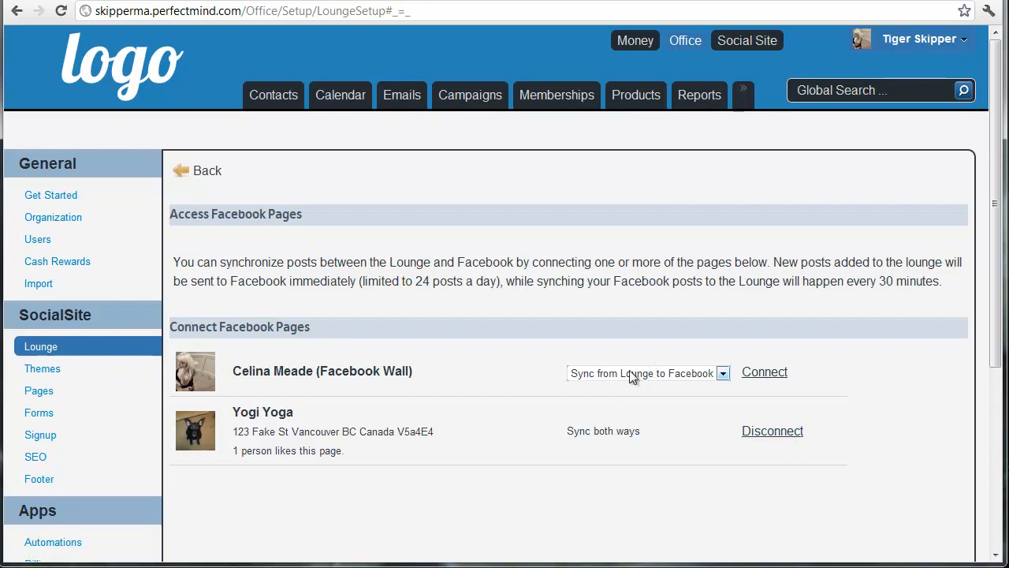
{"action": "left_click", "coordinate": [763, 439]}
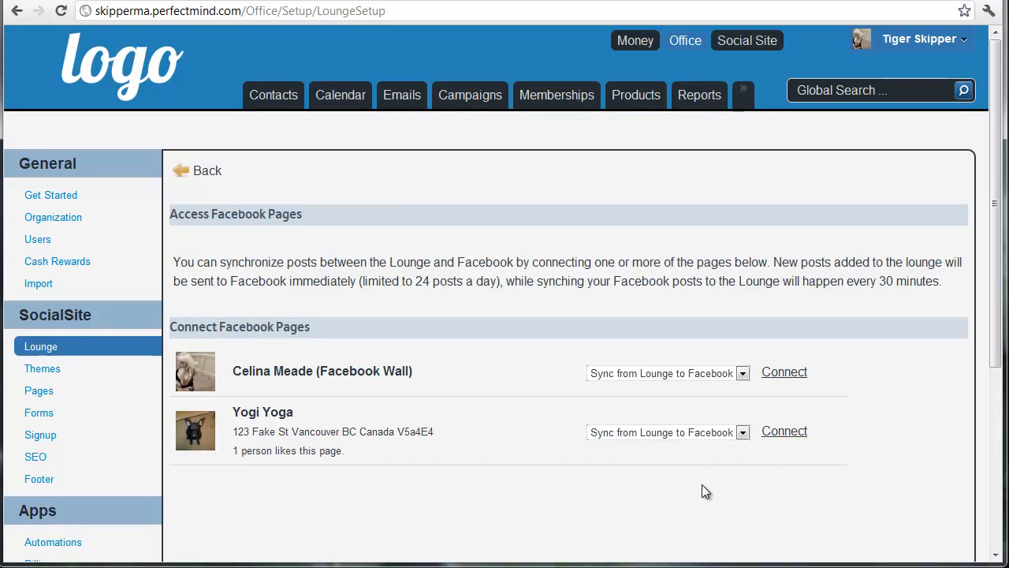
Step: Open the Light Orange skin in the SocialSite themes, mark it as active, and leave without saving
{"action": "left_click", "coordinate": [87, 372]}
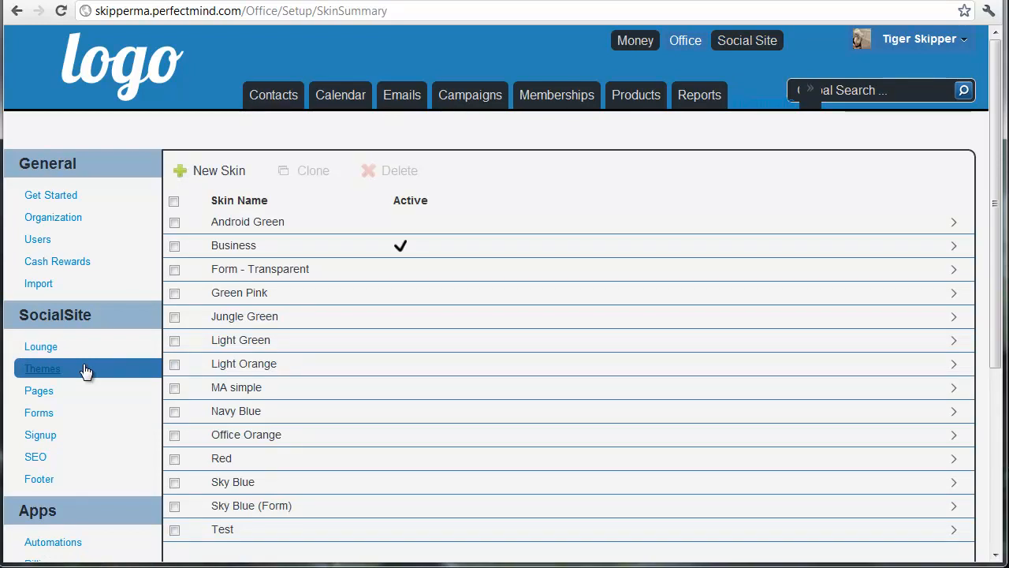
{"action": "left_click", "coordinate": [316, 439]}
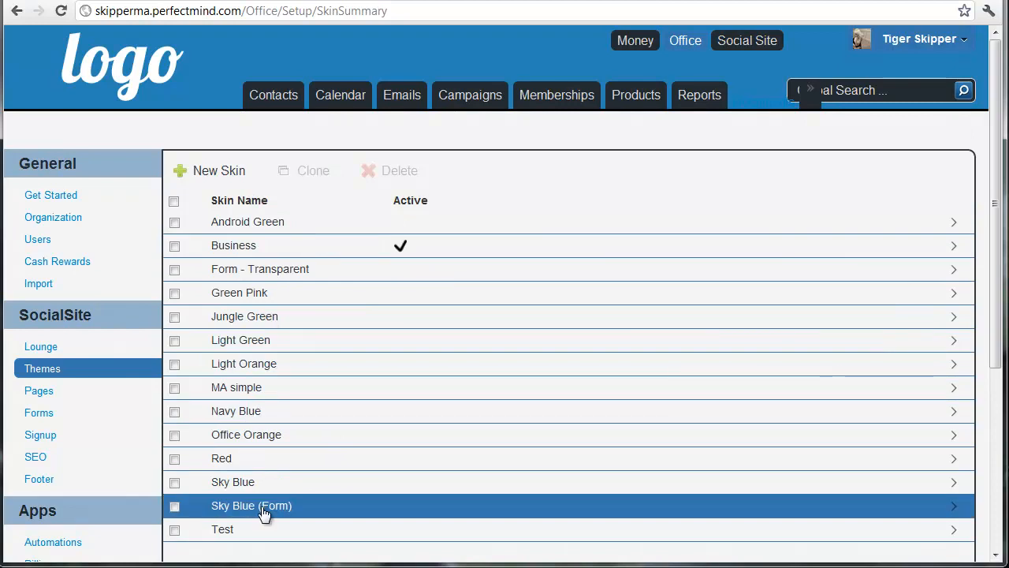
{"action": "left_click", "coordinate": [322, 372]}
{"action": "left_click", "coordinate": [449, 277]}
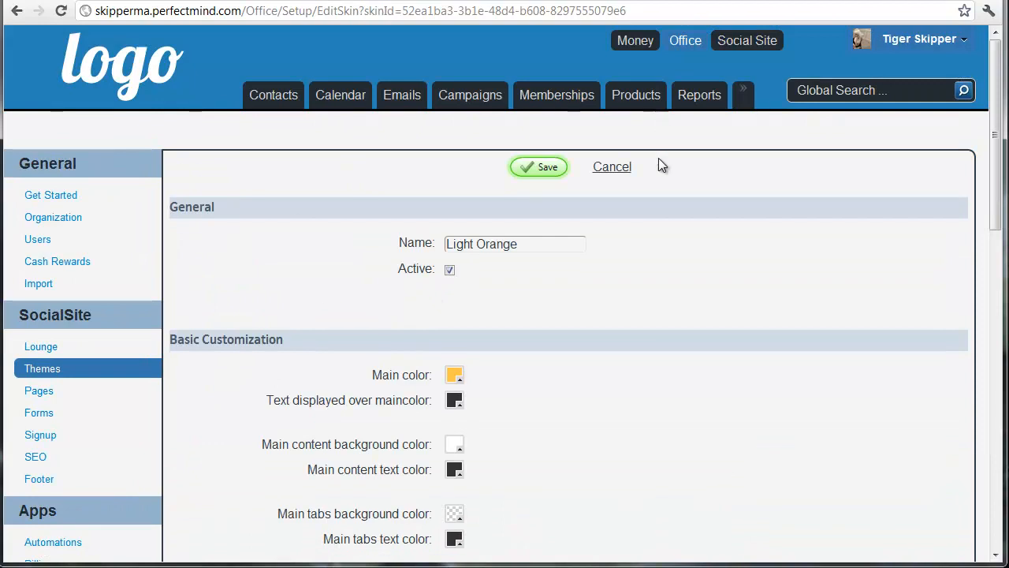
{"action": "left_click", "coordinate": [615, 168]}
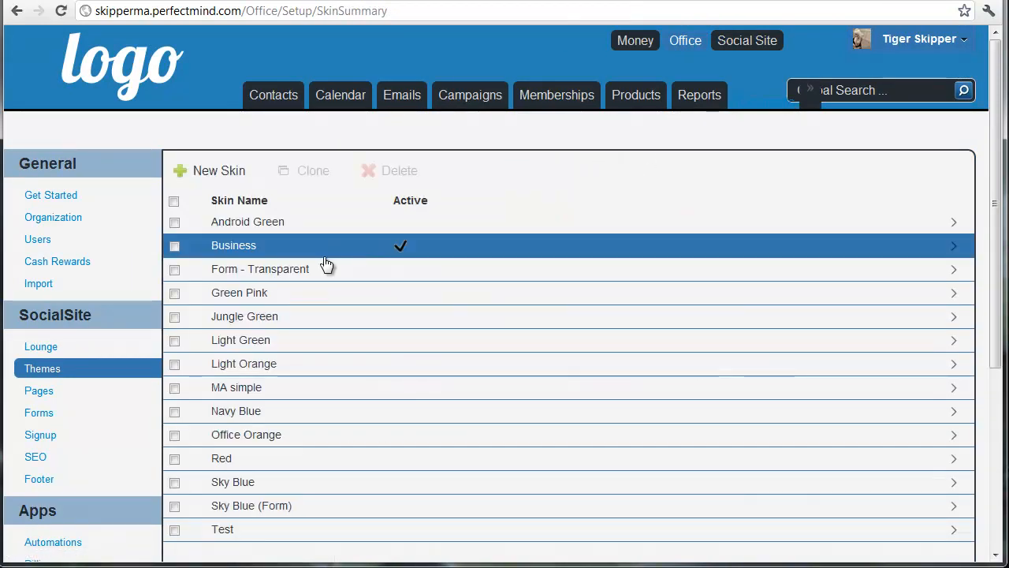
Step: Start a new skin in the SocialSite themes and mark it as active
{"action": "left_click", "coordinate": [219, 172]}
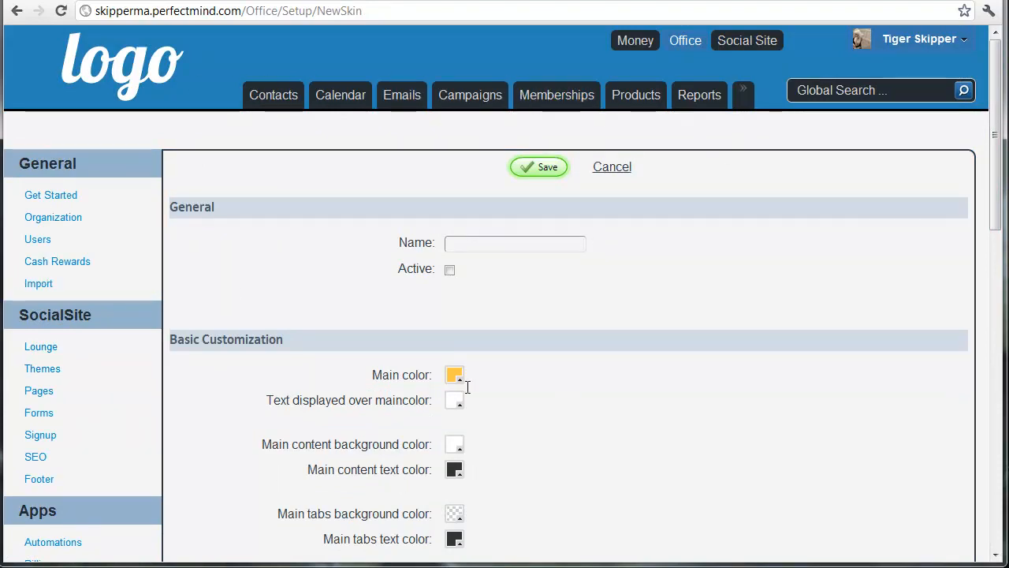
{"action": "left_click", "coordinate": [478, 243]}
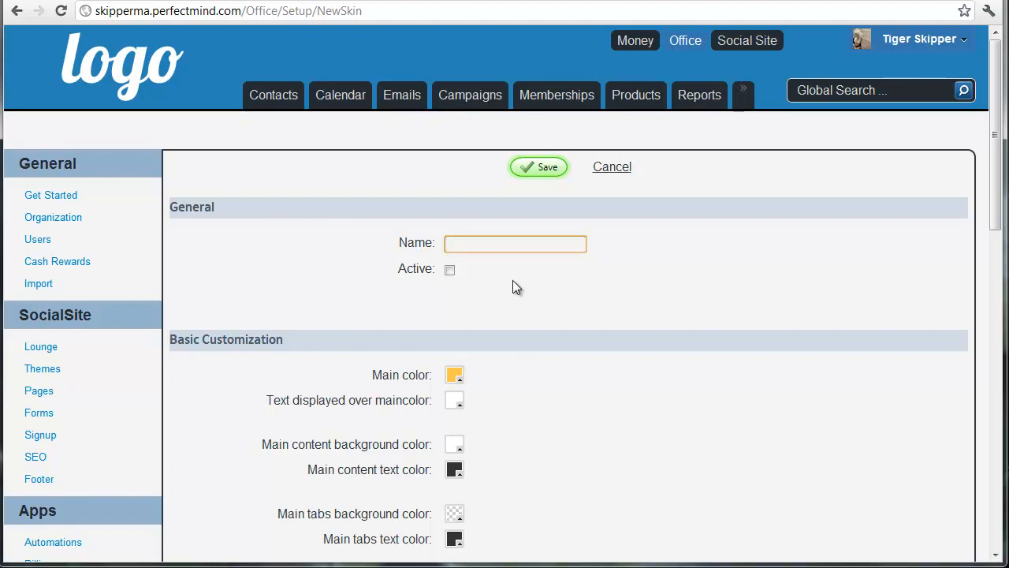
{"action": "left_click", "coordinate": [449, 269]}
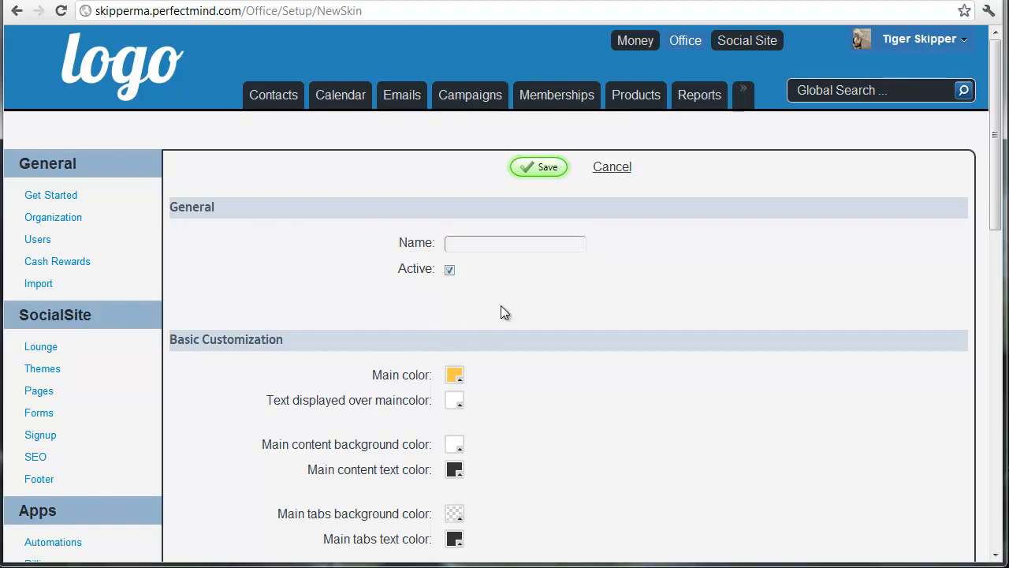
Step: Open the color picker for the new skin's main color, highlight its hex code, and close the picker without choosing a color
{"action": "scroll", "coordinate": [568, 309], "scroll_direction": "down", "scroll_amount": 3}
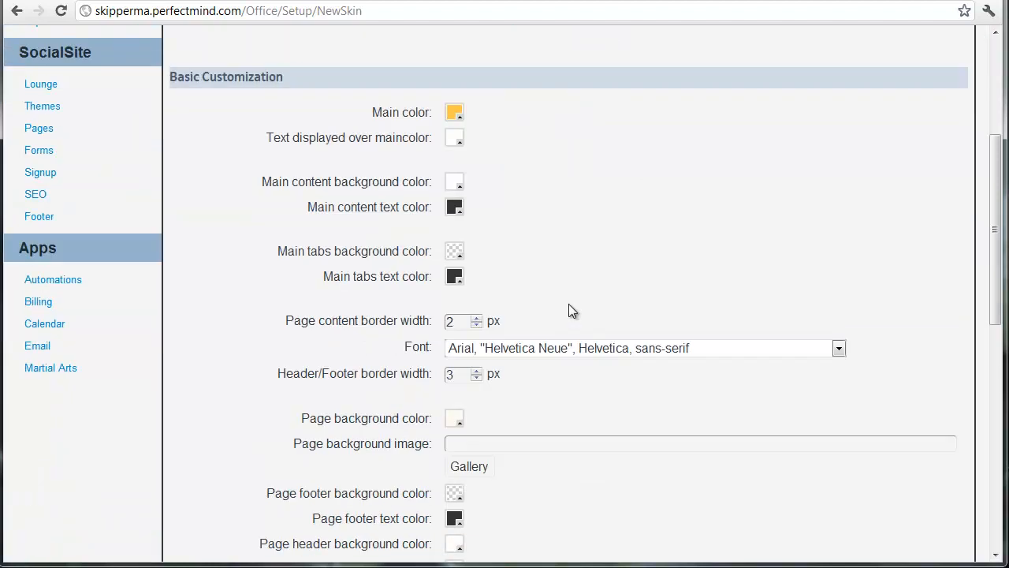
{"action": "left_click", "coordinate": [456, 115]}
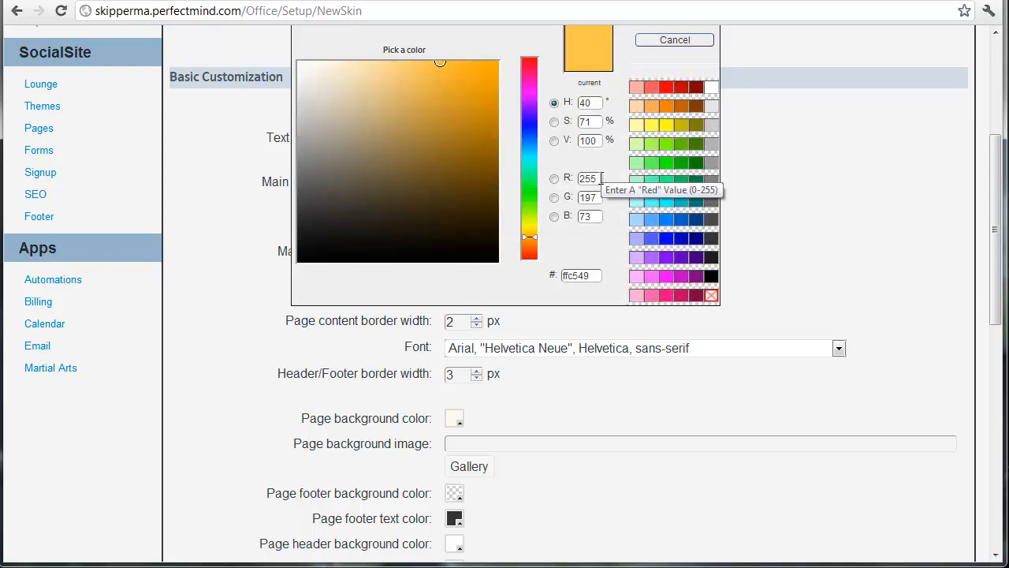
{"action": "double_click", "coordinate": [591, 275]}
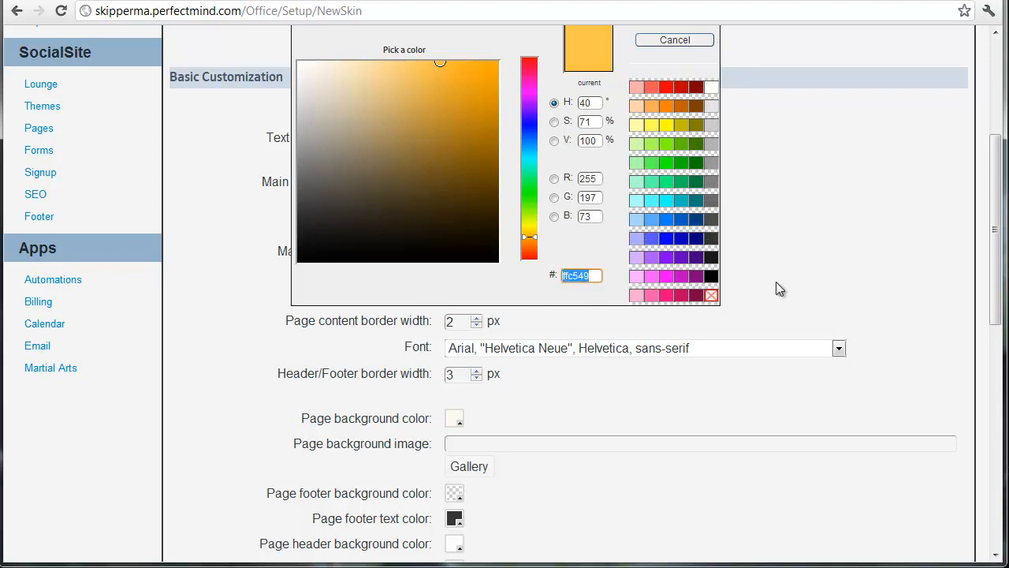
{"action": "scroll", "coordinate": [812, 237], "scroll_direction": "up", "scroll_amount": 2}
{"action": "left_click", "coordinate": [686, 177]}
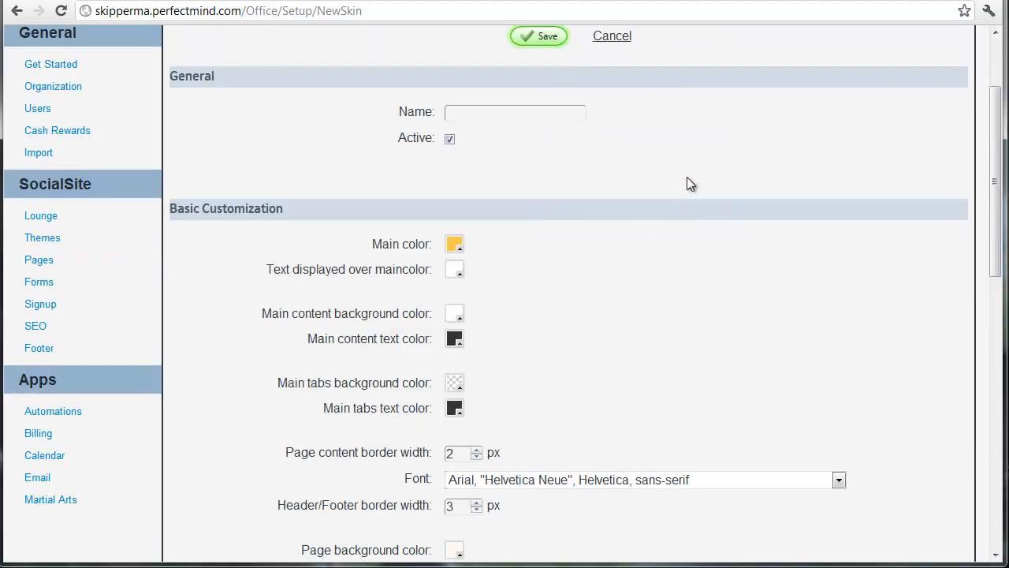
Step: Examine the new skin's main color, content and tab color settings against the matching areas of the current page
{"action": "left_click_drag", "start_coordinate": [374, 240], "coordinate": [426, 239]}
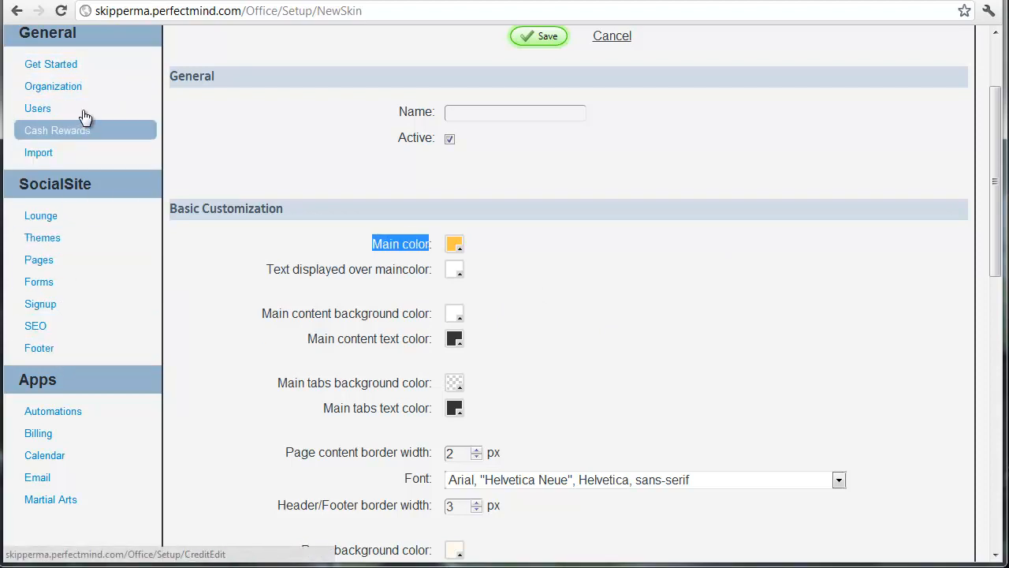
{"action": "scroll", "coordinate": [271, 374], "scroll_direction": "up", "scroll_amount": 2}
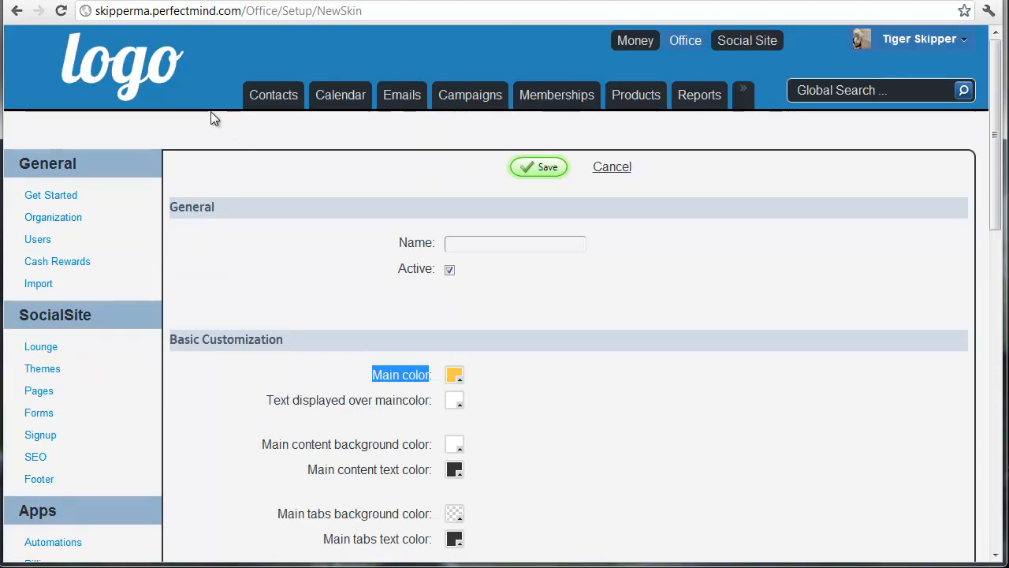
{"action": "scroll", "coordinate": [733, 396], "scroll_direction": "down", "scroll_amount": 2}
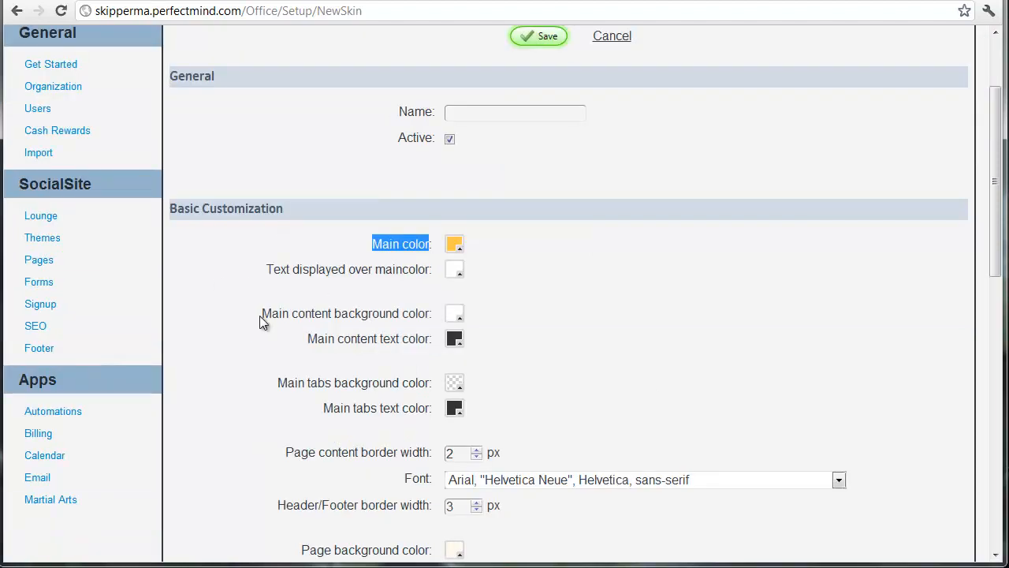
{"action": "scroll", "coordinate": [536, 331], "scroll_direction": "up", "scroll_amount": 2}
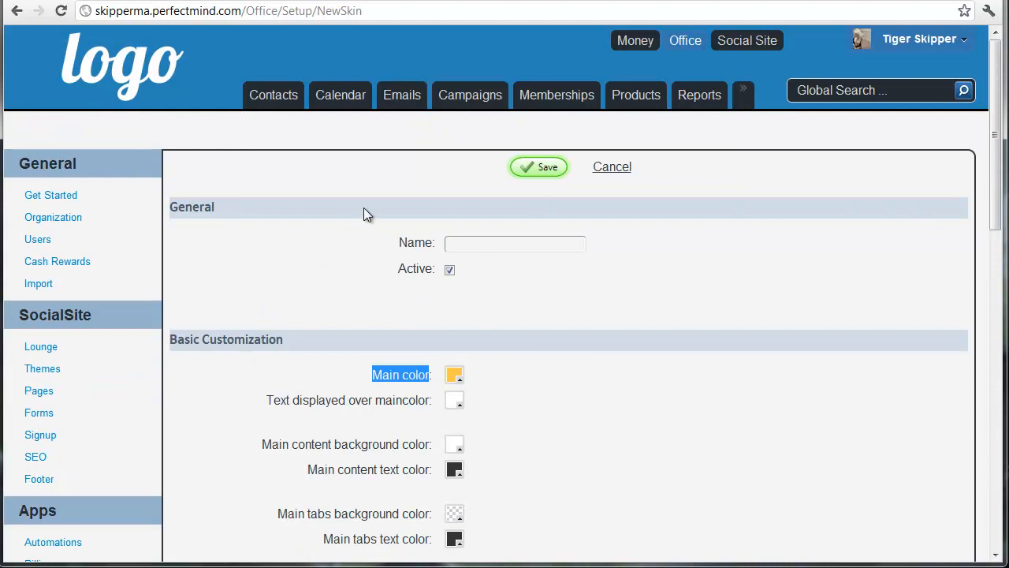
{"action": "scroll", "coordinate": [804, 507], "scroll_direction": "down", "scroll_amount": 4}
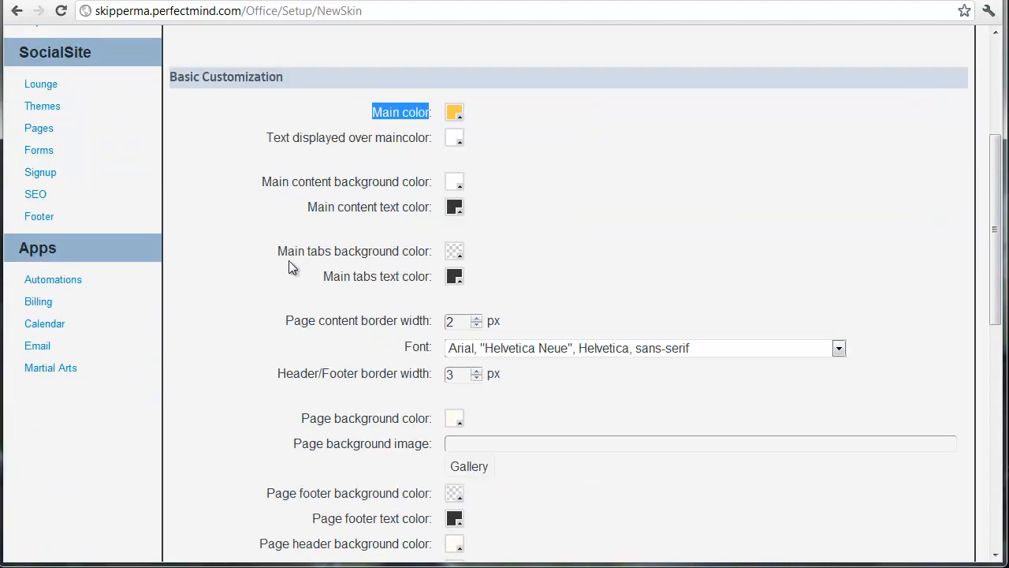
{"action": "scroll", "coordinate": [587, 333], "scroll_direction": "up", "scroll_amount": 4}
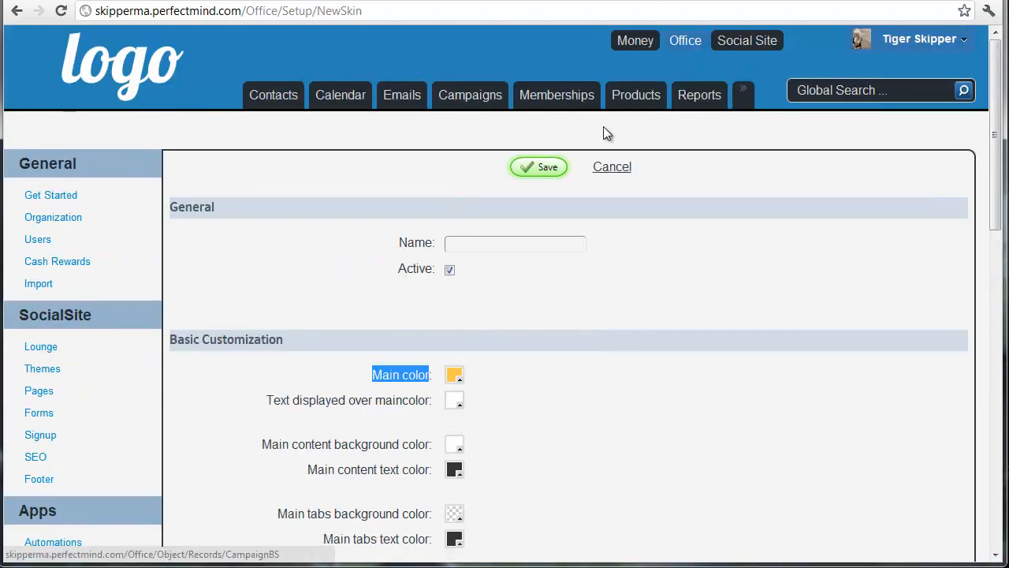
{"action": "scroll", "coordinate": [489, 339], "scroll_direction": "down", "scroll_amount": 4}
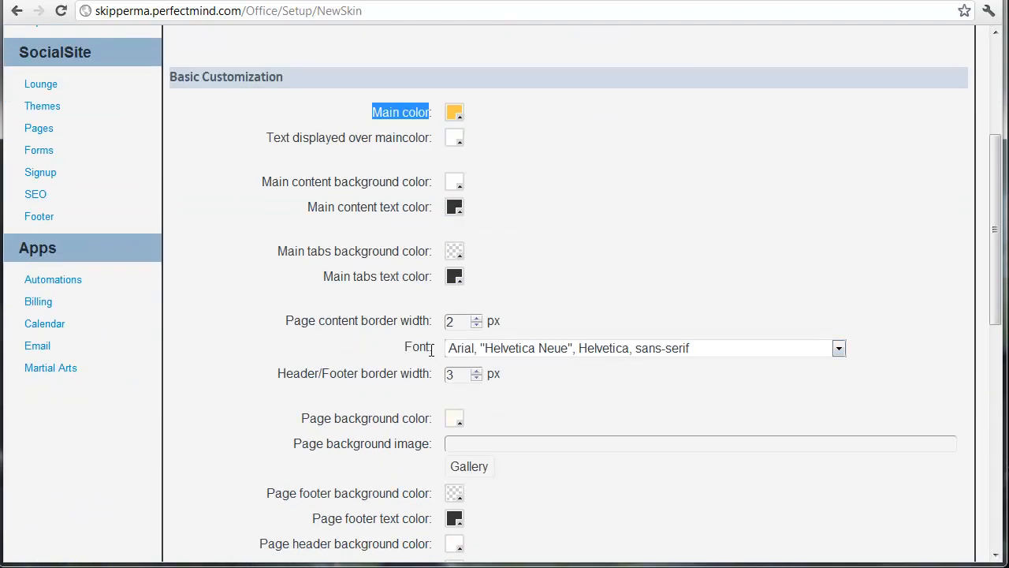
{"action": "scroll", "coordinate": [503, 418], "scroll_direction": "up", "scroll_amount": 4}
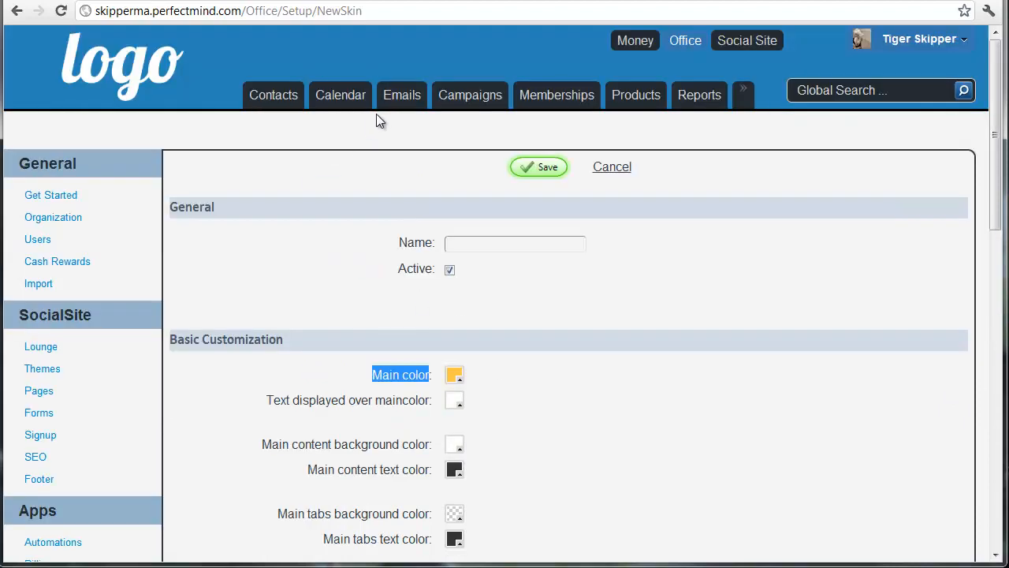
Step: View the font families offered for the new skin and close the list without choosing one
{"action": "scroll", "coordinate": [428, 416], "scroll_direction": "down", "scroll_amount": 12}
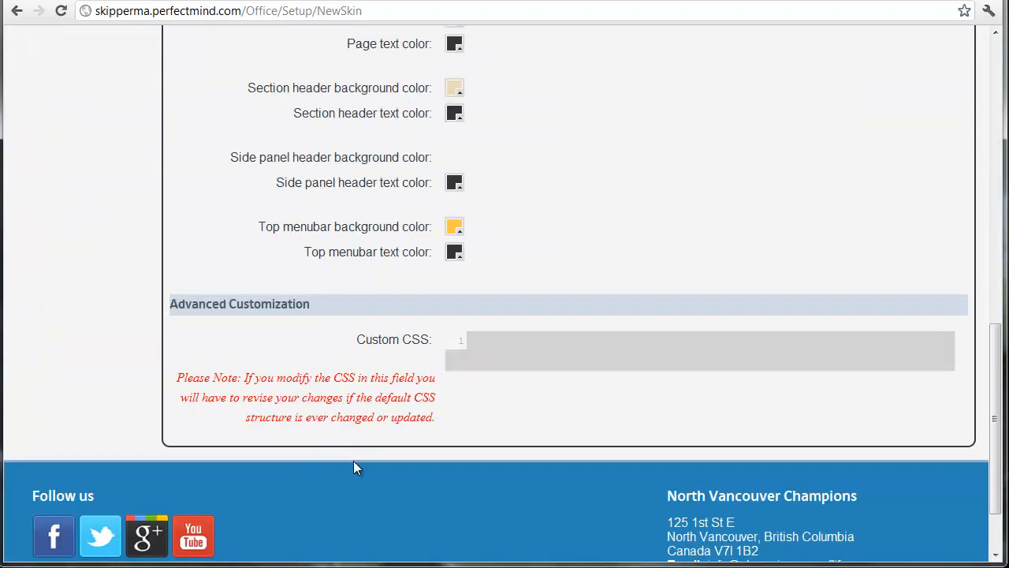
{"action": "scroll", "coordinate": [565, 471], "scroll_direction": "up", "scroll_amount": 6}
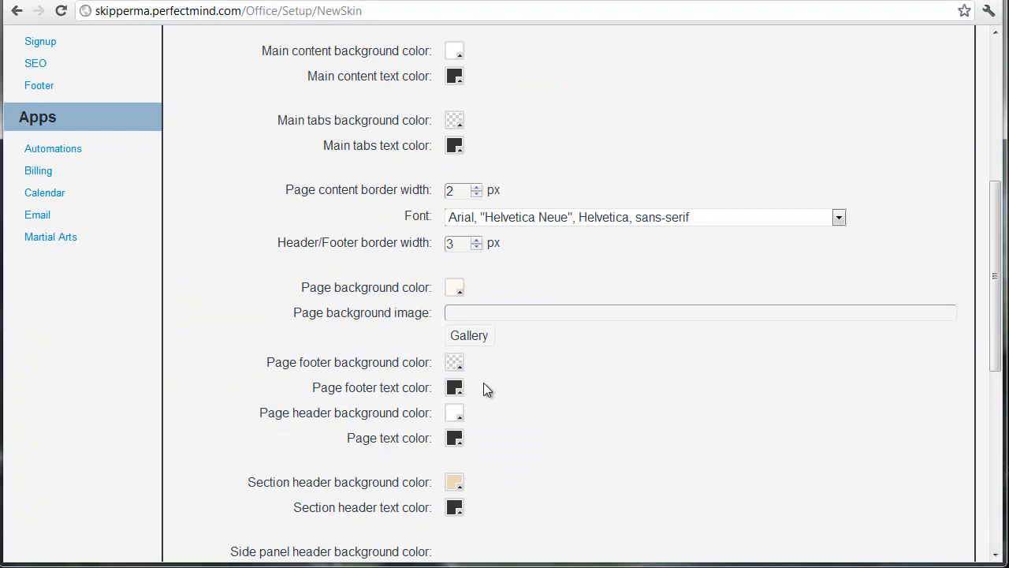
{"action": "left_click", "coordinate": [456, 221]}
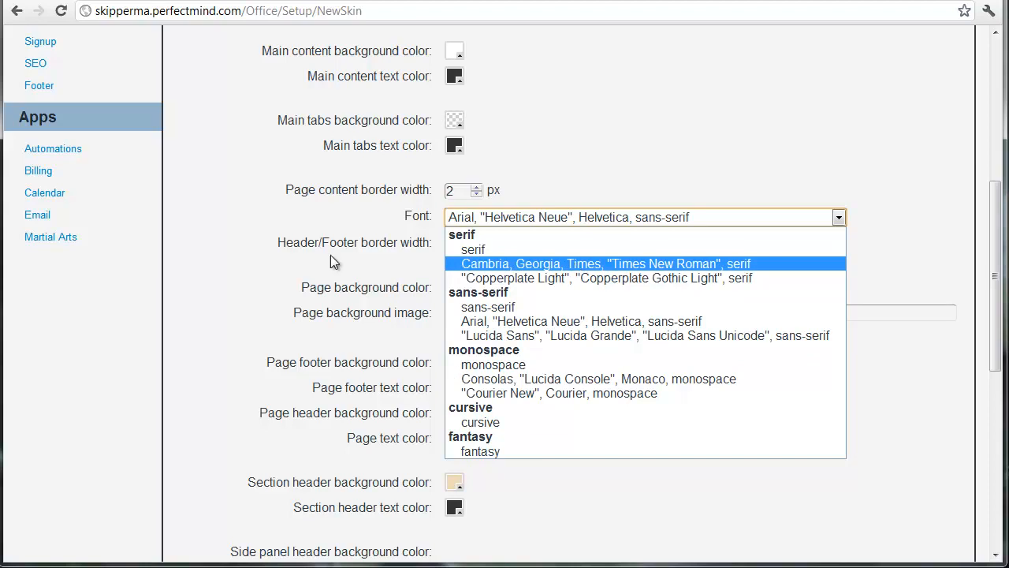
{"action": "left_click", "coordinate": [291, 253]}
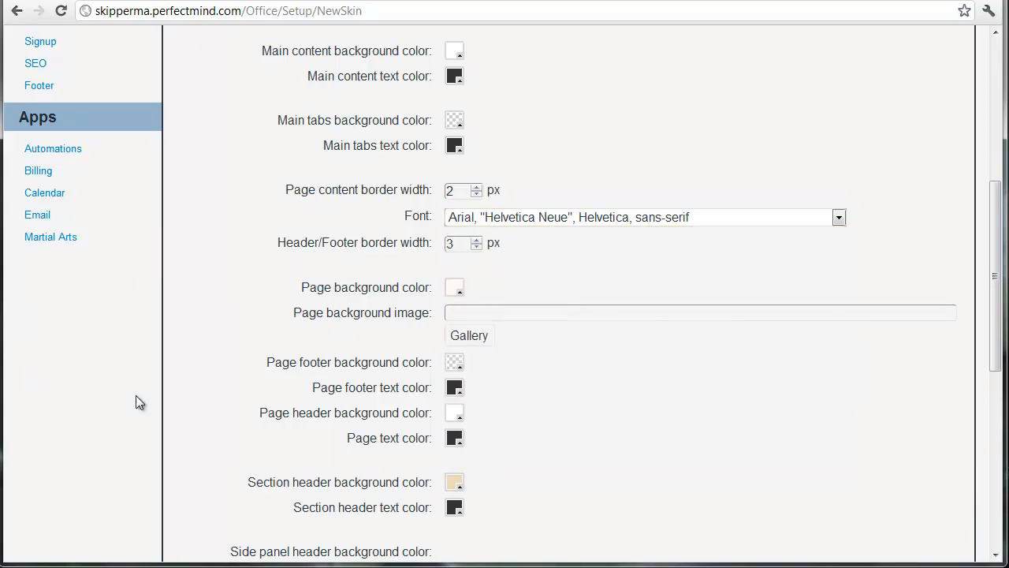
Step: Examine the new skin's border, page background, header, footer, side panel and menubar settings
{"action": "scroll", "coordinate": [136, 396], "scroll_direction": "up", "scroll_amount": 5}
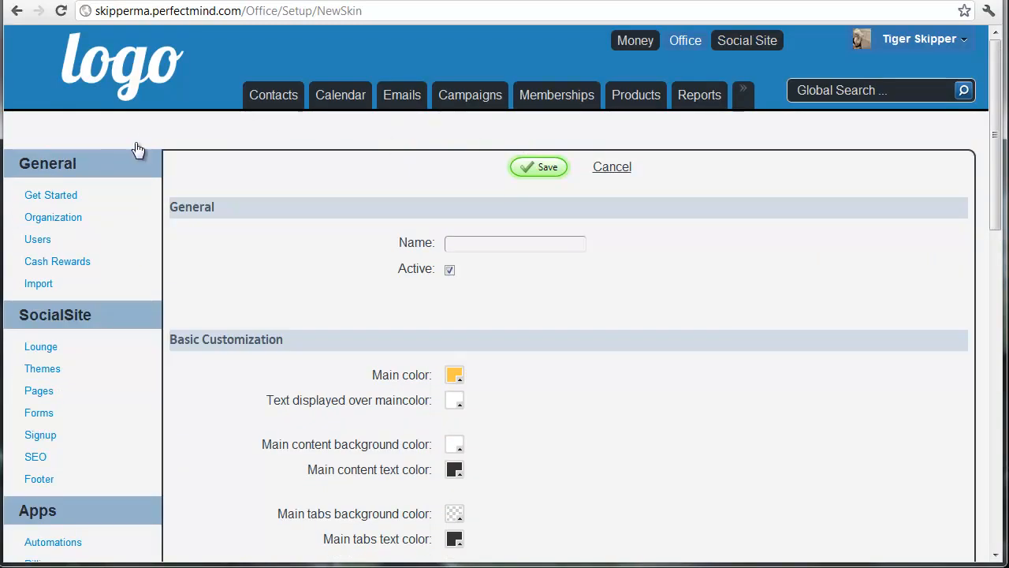
{"action": "scroll", "coordinate": [466, 438], "scroll_direction": "down", "scroll_amount": 6}
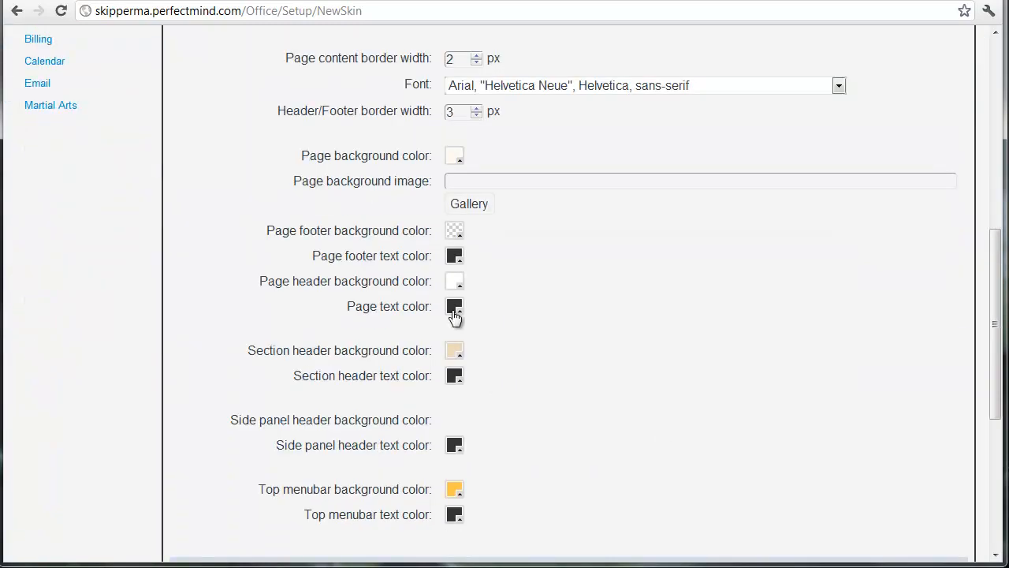
{"action": "scroll", "coordinate": [396, 329], "scroll_direction": "up", "scroll_amount": 3}
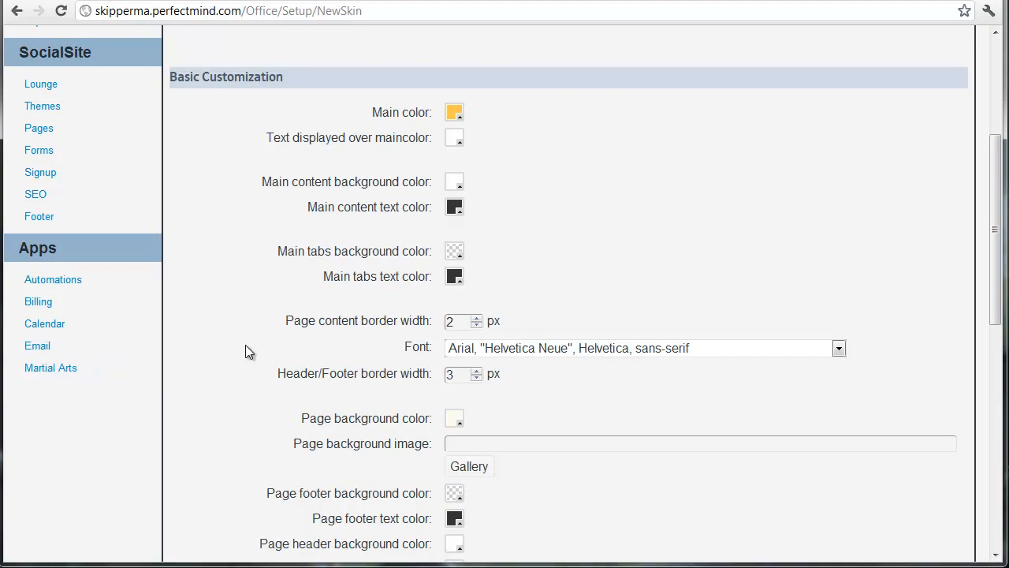
{"action": "scroll", "coordinate": [733, 442], "scroll_direction": "down", "scroll_amount": 3}
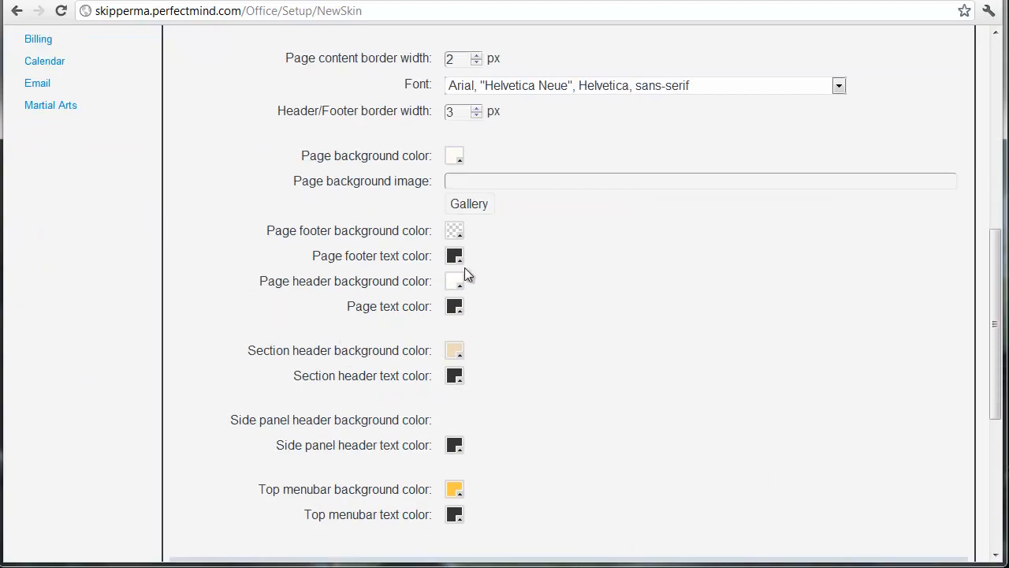
{"action": "scroll", "coordinate": [631, 406], "scroll_direction": "up", "scroll_amount": 6}
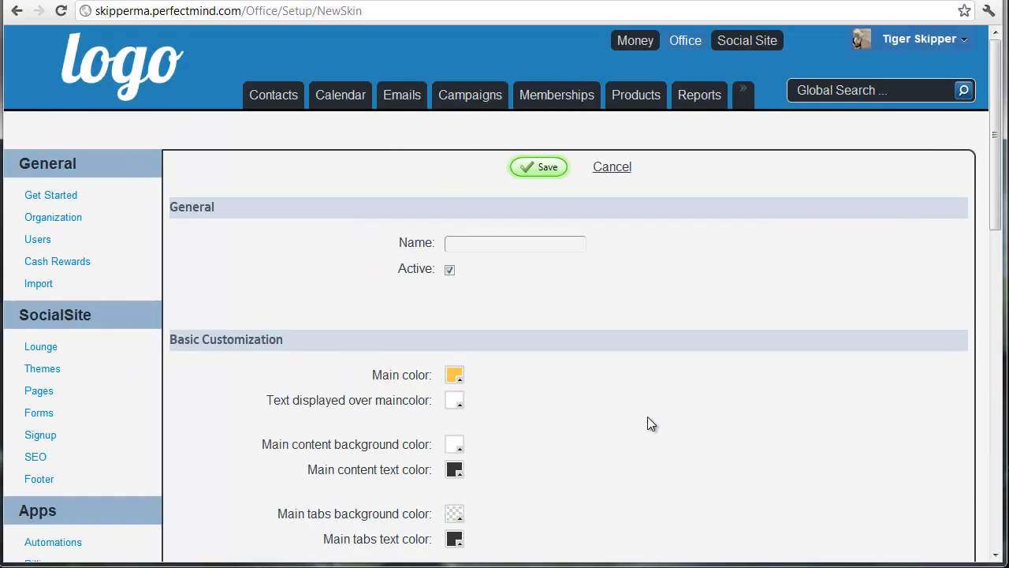
{"action": "scroll", "coordinate": [837, 469], "scroll_direction": "down", "scroll_amount": 10}
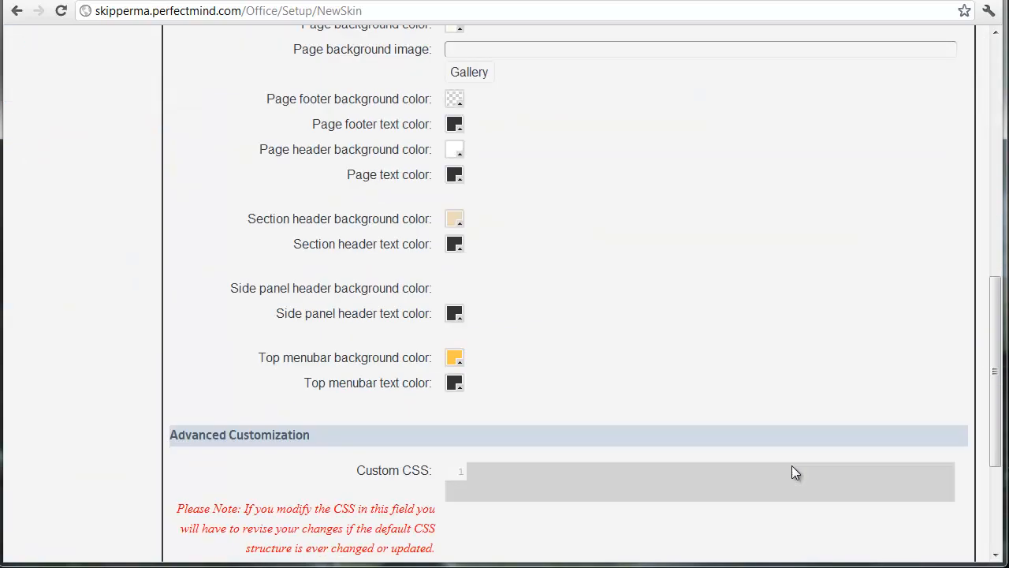
{"action": "scroll", "coordinate": [508, 468], "scroll_direction": "up", "scroll_amount": 3}
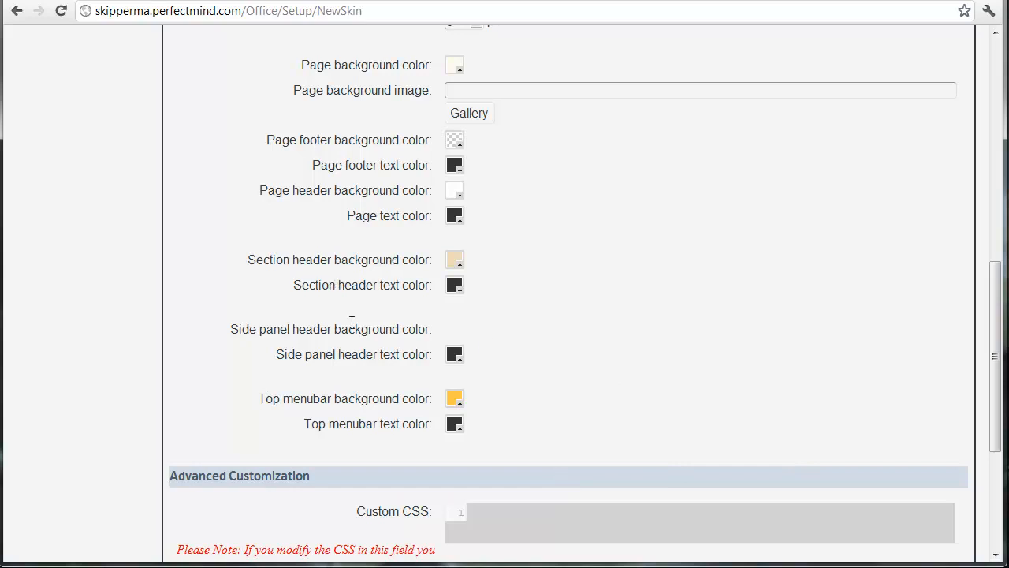
Step: Compare the options under Basic Customization with those under Advanced Customization in the new skin form
{"action": "scroll", "coordinate": [351, 324], "scroll_direction": "up", "scroll_amount": 6}
{"action": "left_click_drag", "start_coordinate": [228, 120], "coordinate": [170, 118]}
{"action": "left_click_drag", "start_coordinate": [284, 248], "coordinate": [161, 253]}
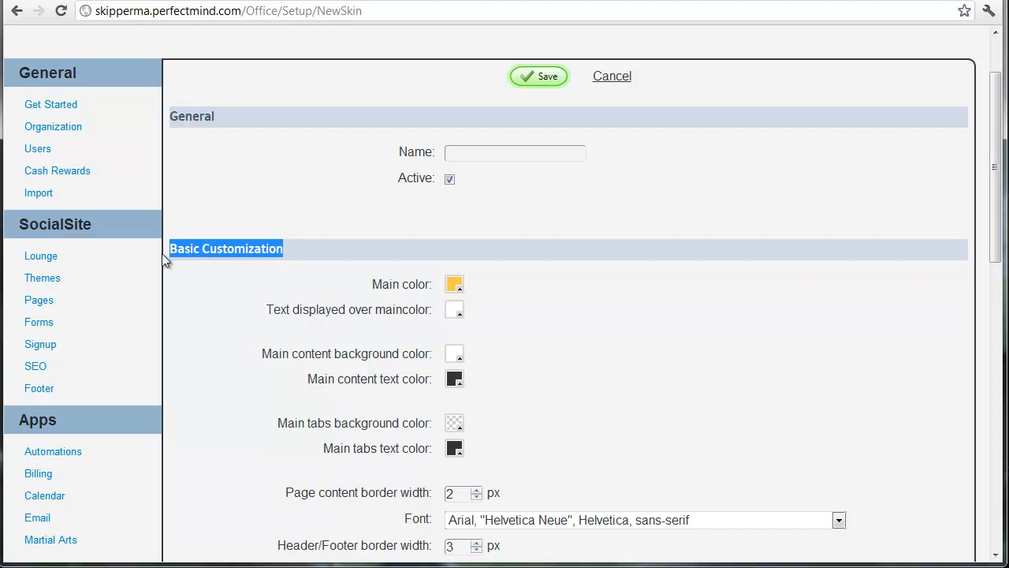
{"action": "left_click", "coordinate": [792, 340]}
{"action": "scroll", "coordinate": [704, 323], "scroll_direction": "down", "scroll_amount": 6}
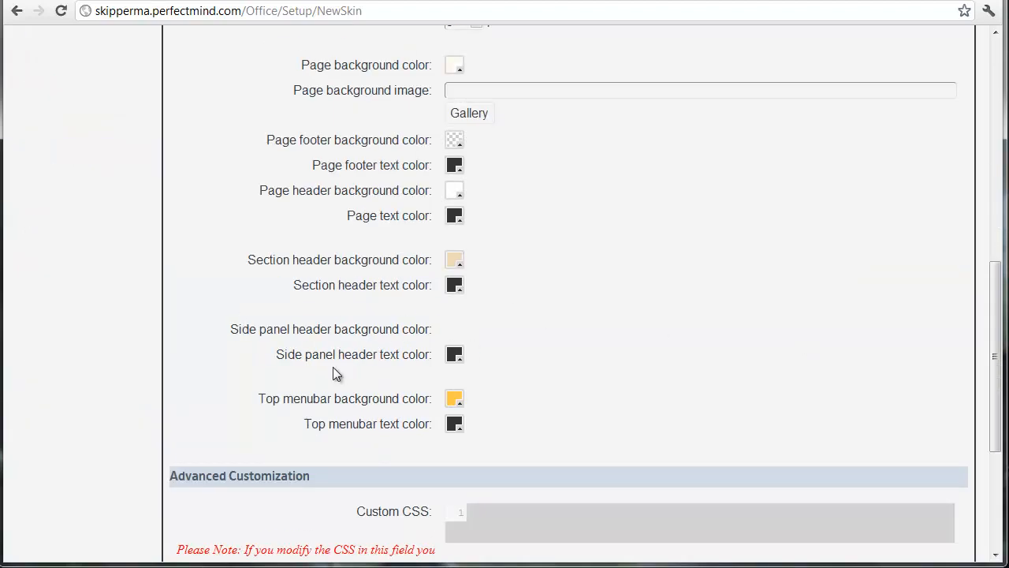
{"action": "scroll", "coordinate": [376, 355], "scroll_direction": "up", "scroll_amount": 7}
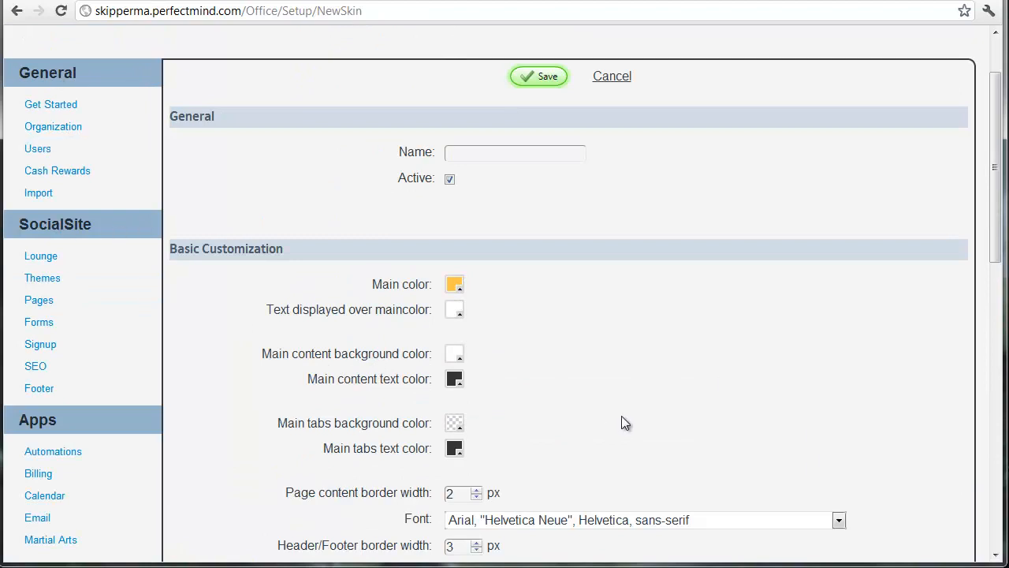
{"action": "scroll", "coordinate": [619, 422], "scroll_direction": "down", "scroll_amount": 8}
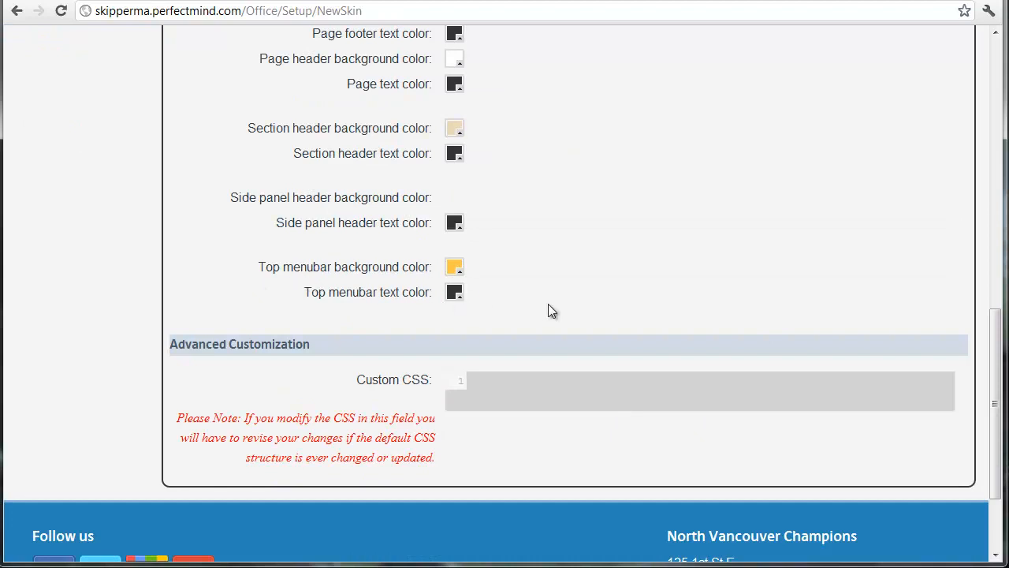
{"action": "scroll", "coordinate": [869, 326], "scroll_direction": "up", "scroll_amount": 15}
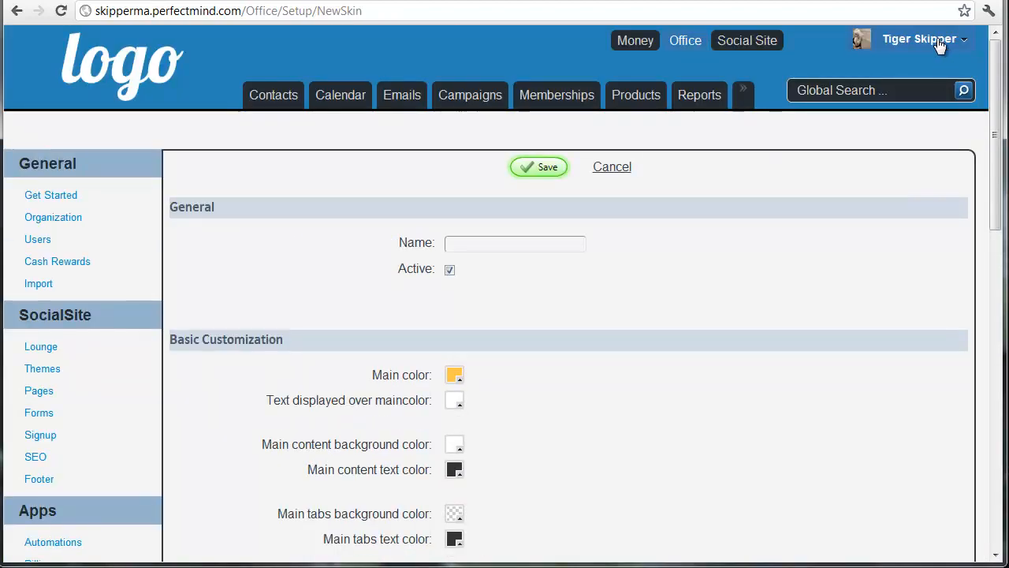
Step: View the account menu and the Custom CSS field under Advanced Customization, and cancel the new skin
{"action": "left_click", "coordinate": [943, 47]}
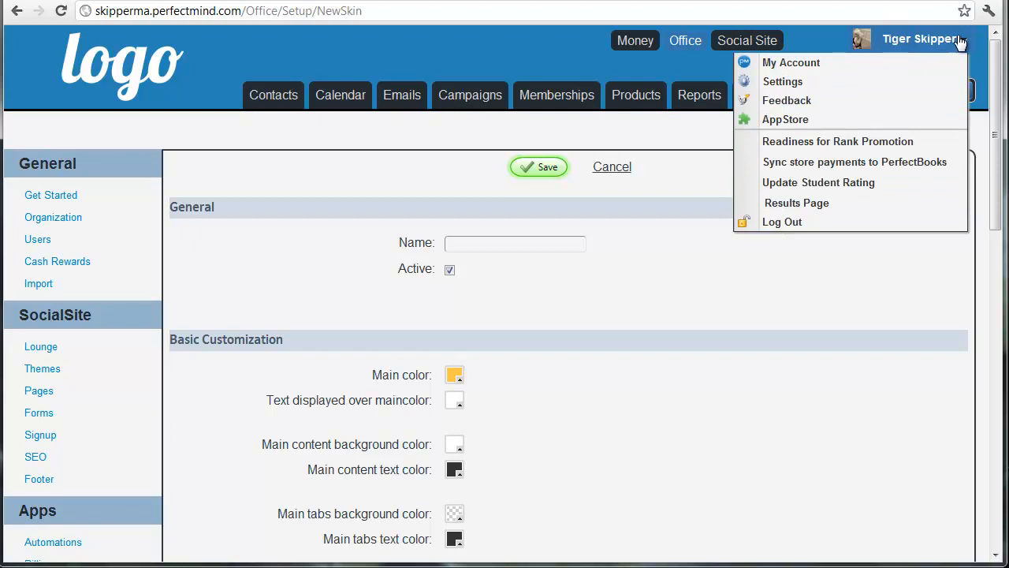
{"action": "scroll", "coordinate": [708, 431], "scroll_direction": "down", "scroll_amount": 10}
{"action": "scroll", "coordinate": [708, 431], "scroll_direction": "down", "scroll_amount": 3}
{"action": "left_click_drag", "start_coordinate": [374, 343], "coordinate": [428, 335]}
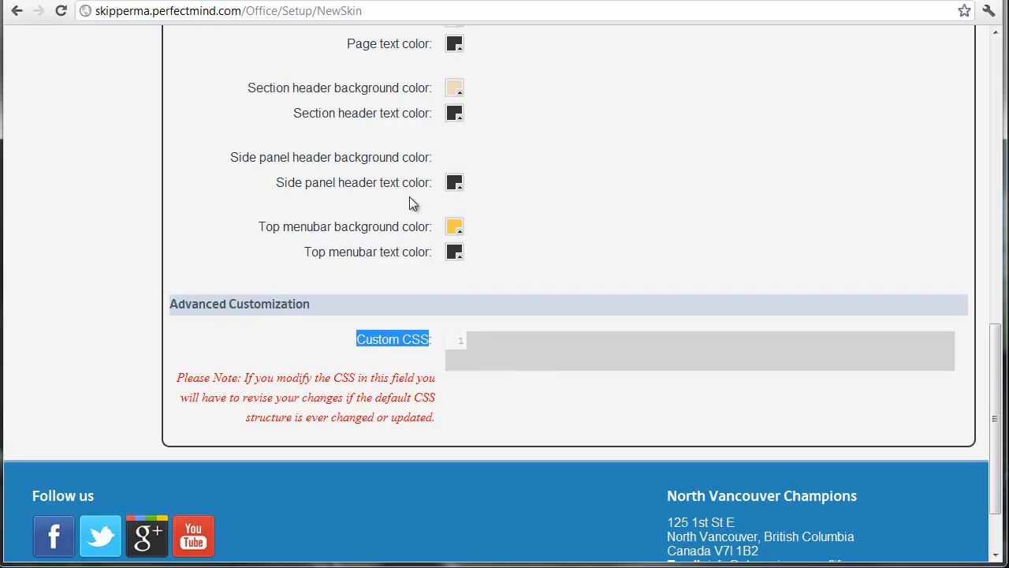
{"action": "scroll", "coordinate": [338, 302], "scroll_direction": "up", "scroll_amount": 15}
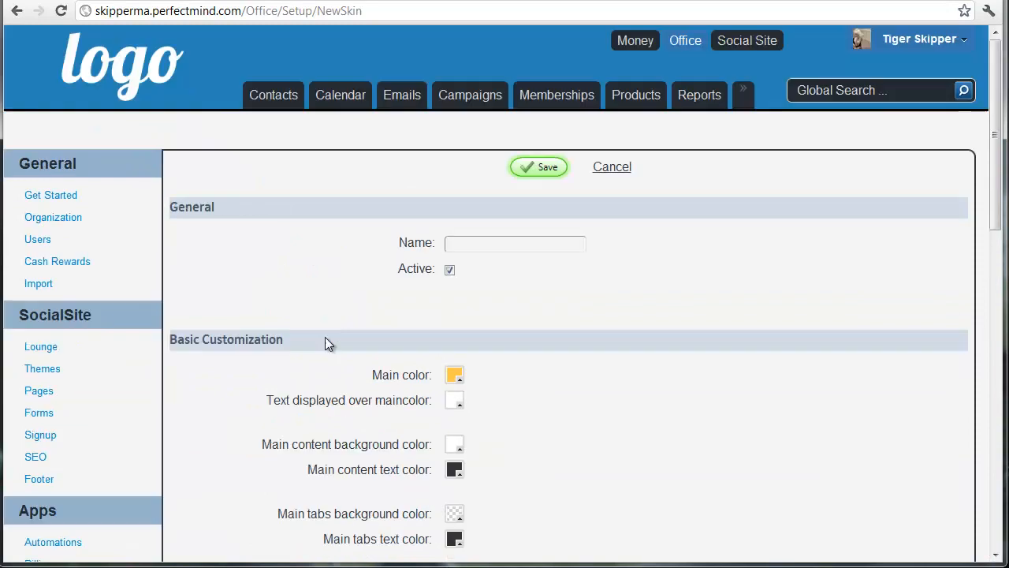
{"action": "left_click", "coordinate": [623, 168]}
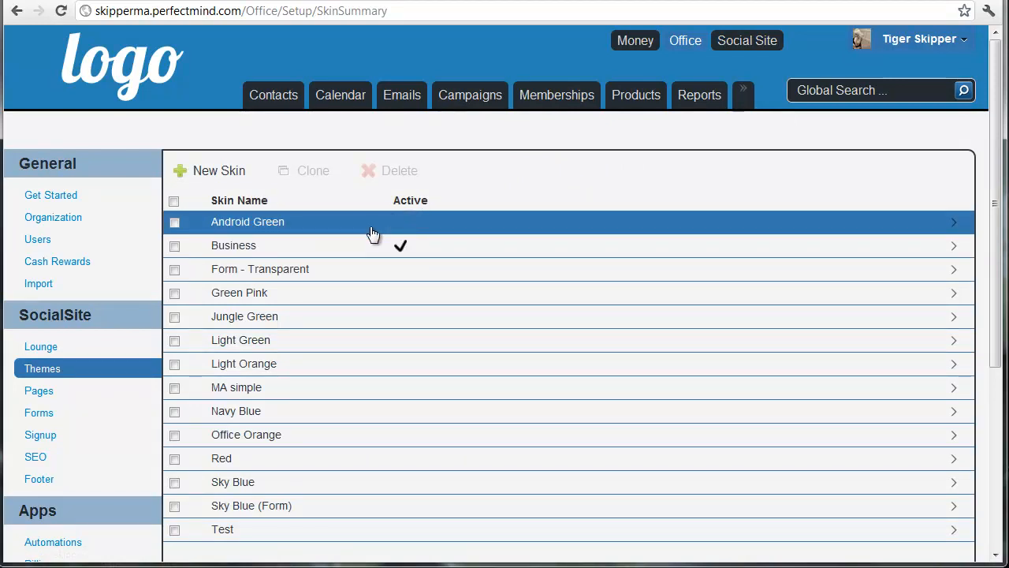
Step: View the Welcome New Student workflow in the Automations settings and return to the automations list
{"action": "scroll", "coordinate": [552, 316], "scroll_direction": "down", "scroll_amount": 3}
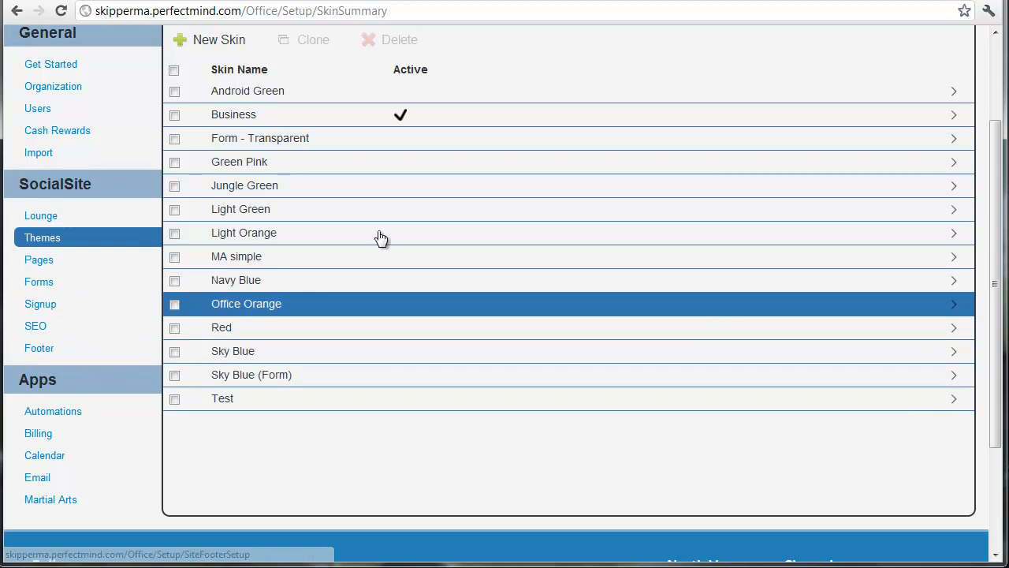
{"action": "scroll", "coordinate": [109, 381], "scroll_direction": "down", "scroll_amount": 3}
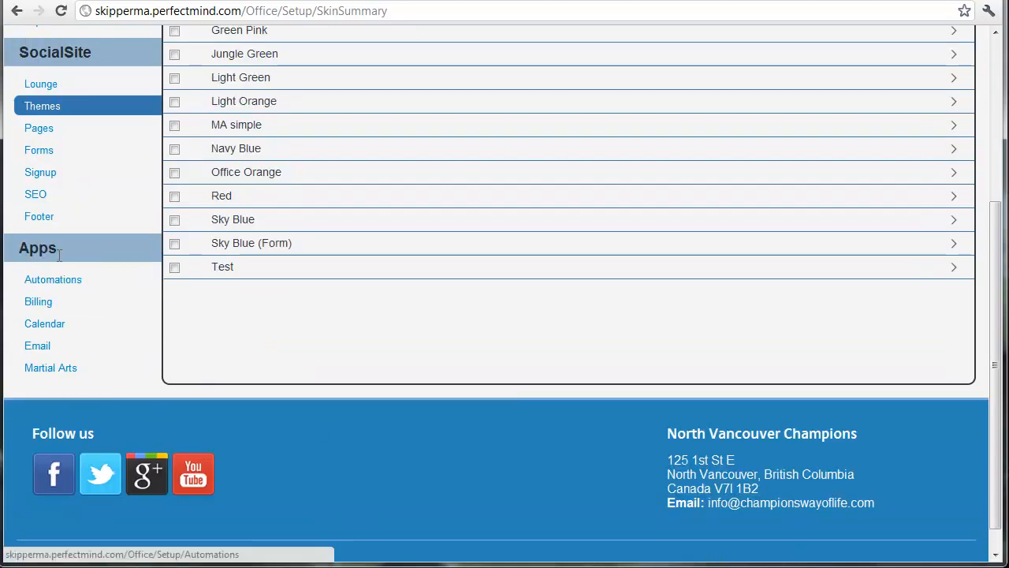
{"action": "left_click", "coordinate": [79, 284]}
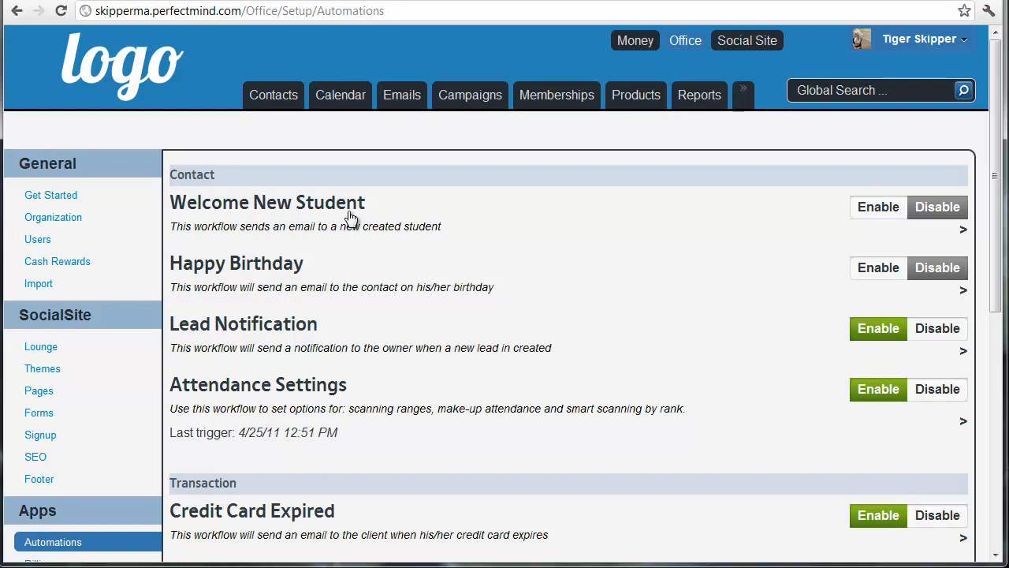
{"action": "left_click", "coordinate": [276, 203]}
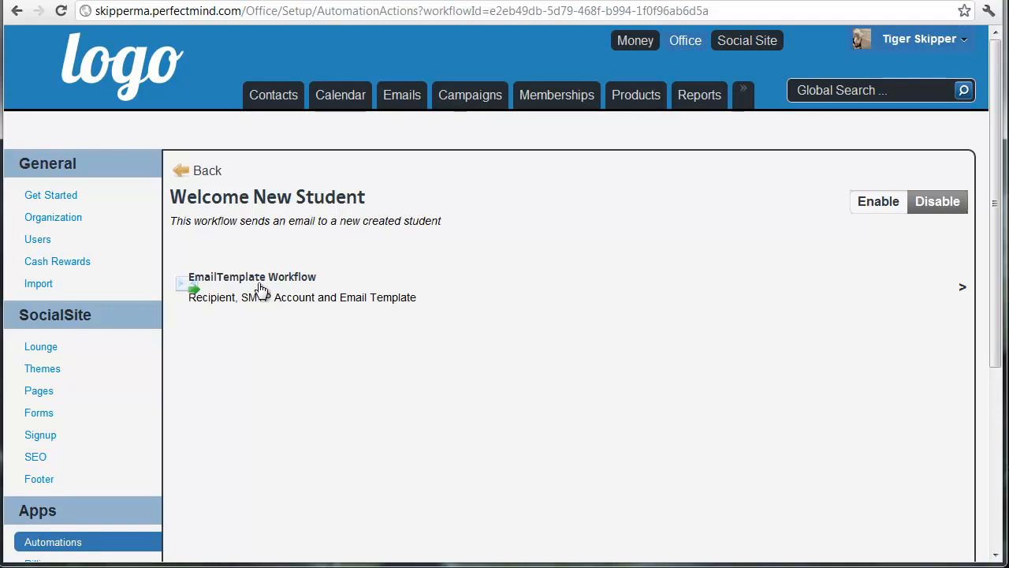
{"action": "left_click", "coordinate": [210, 172]}
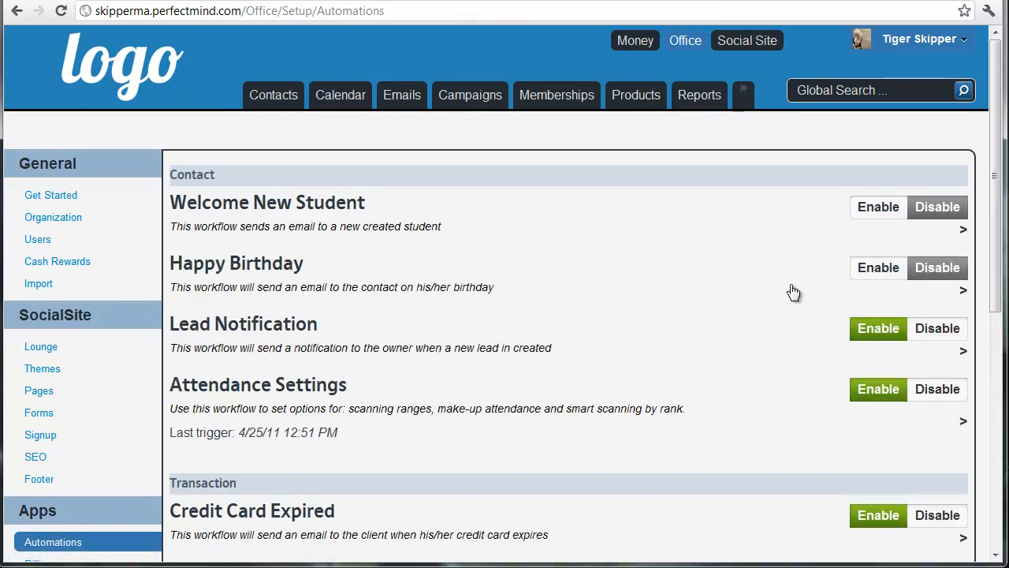
Step: Switch the Welcome New Student automation on and back off, and disable the Lead Notification automation
{"action": "left_click", "coordinate": [879, 212]}
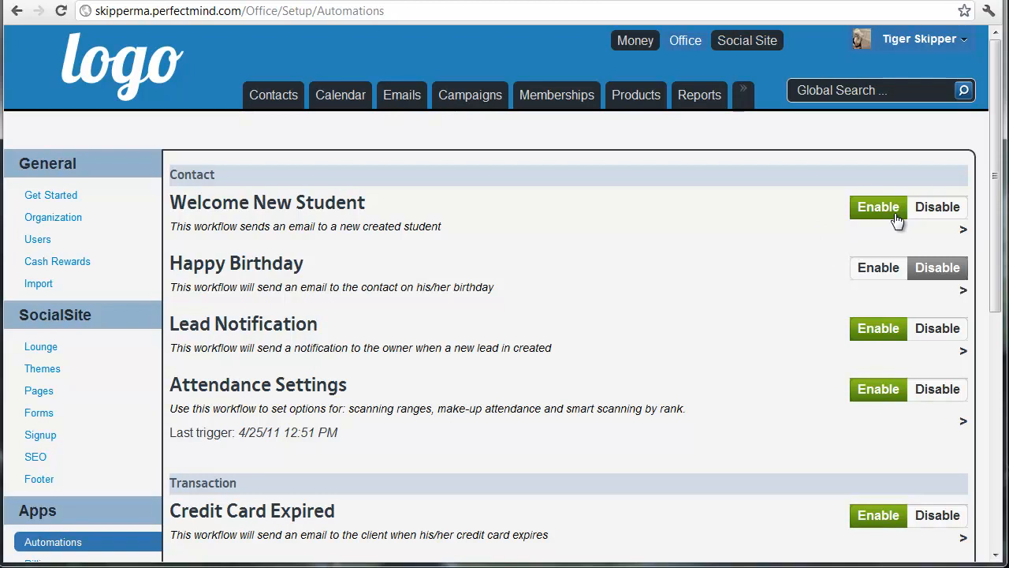
{"action": "left_click", "coordinate": [943, 215]}
{"action": "left_click", "coordinate": [942, 331]}
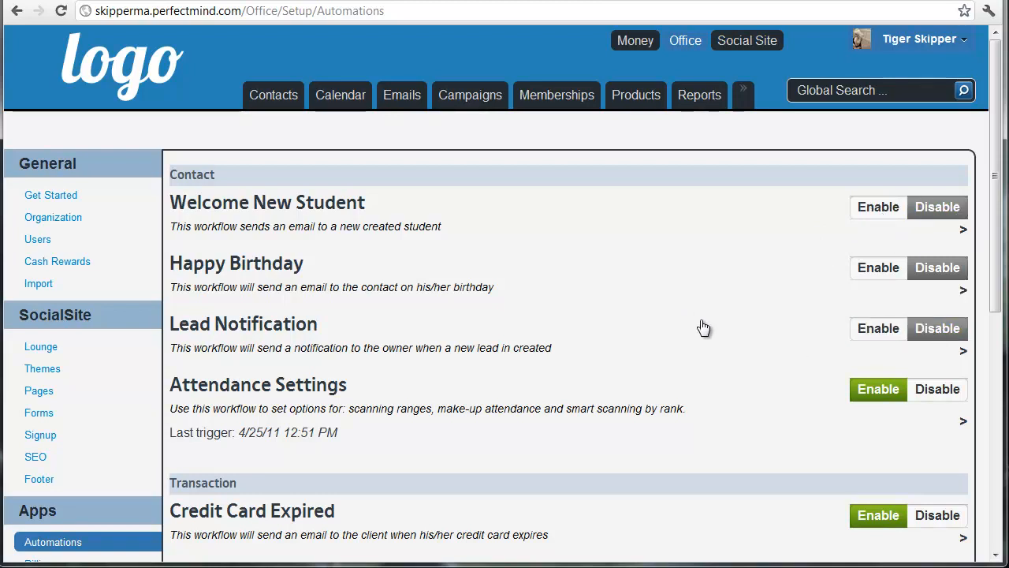
Step: View the AttendMeWithoutBooking options of the Attendance Settings automation, cancel them, and return to the automations list
{"action": "scroll", "coordinate": [583, 302], "scroll_direction": "down", "scroll_amount": 2}
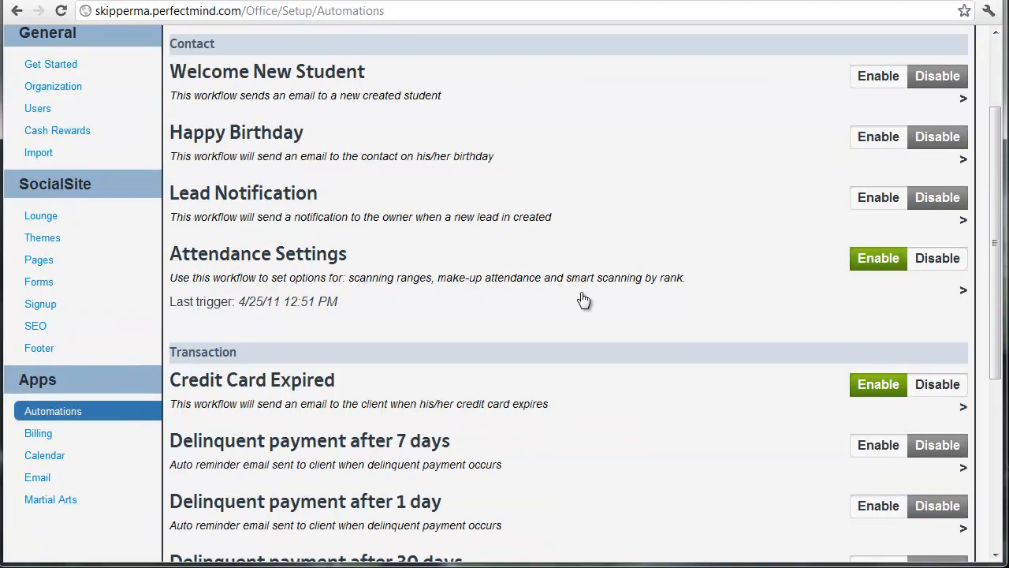
{"action": "left_click", "coordinate": [292, 276]}
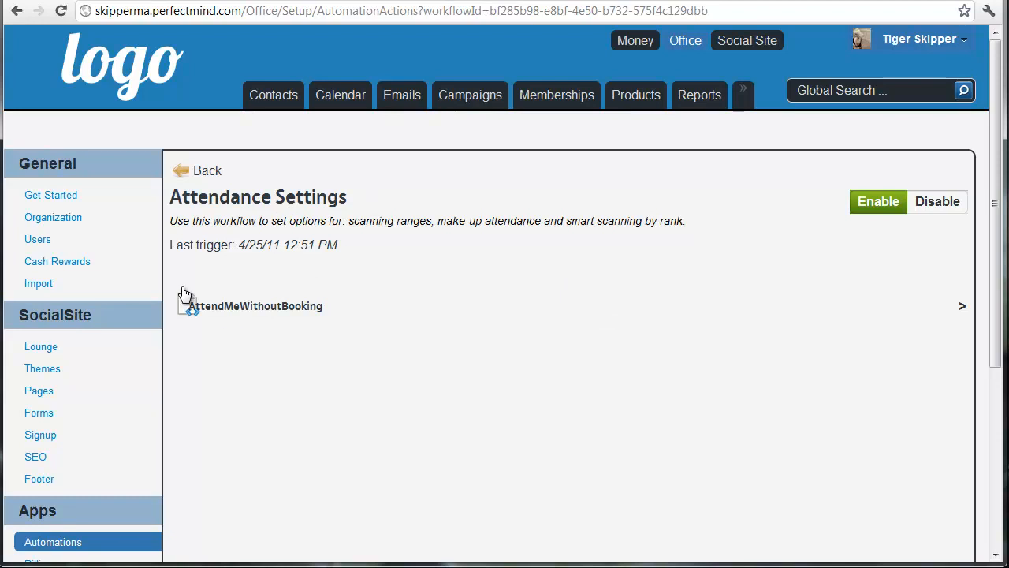
{"action": "left_click", "coordinate": [288, 308]}
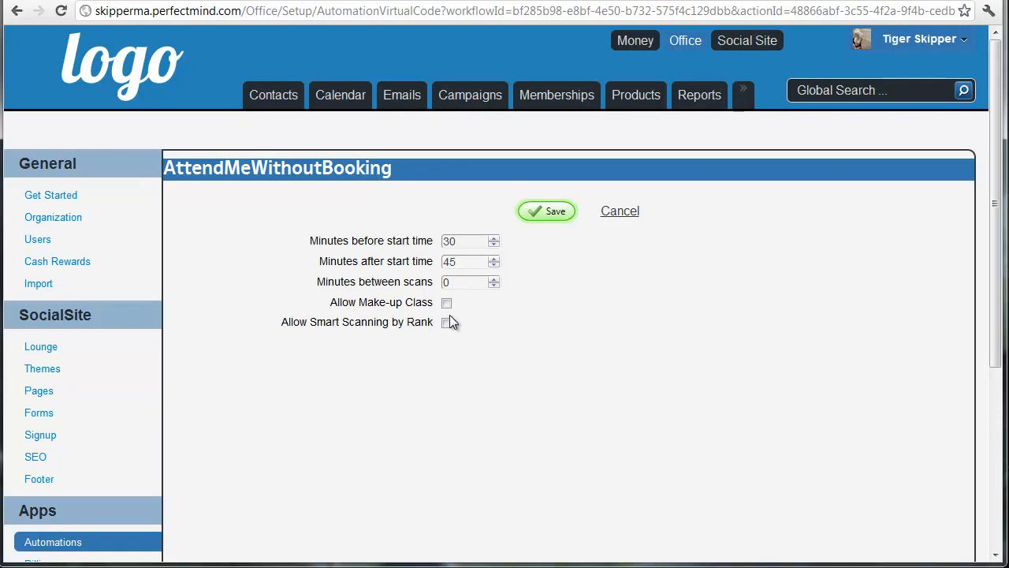
{"action": "left_click", "coordinate": [634, 213]}
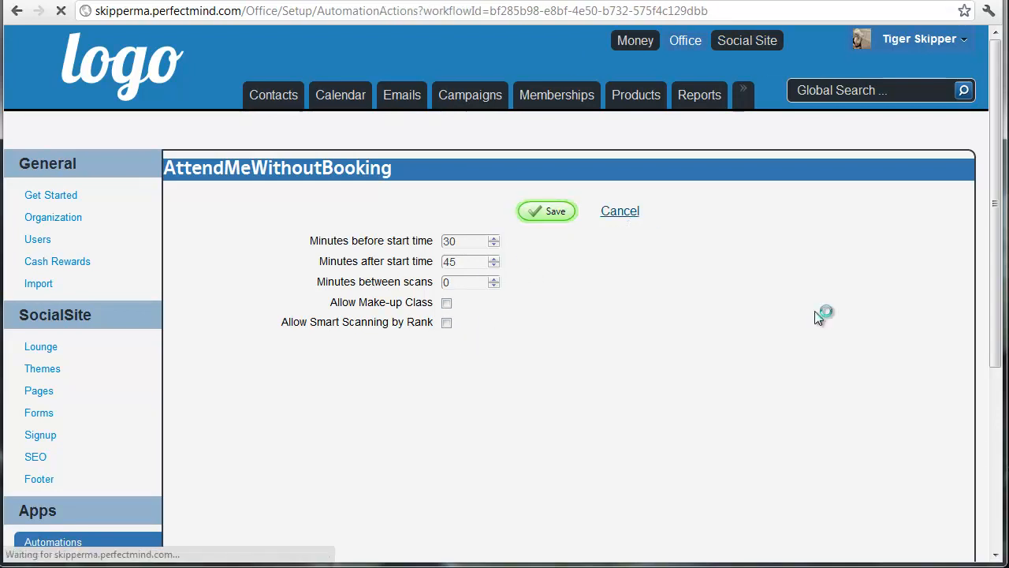
{"action": "left_click", "coordinate": [221, 170]}
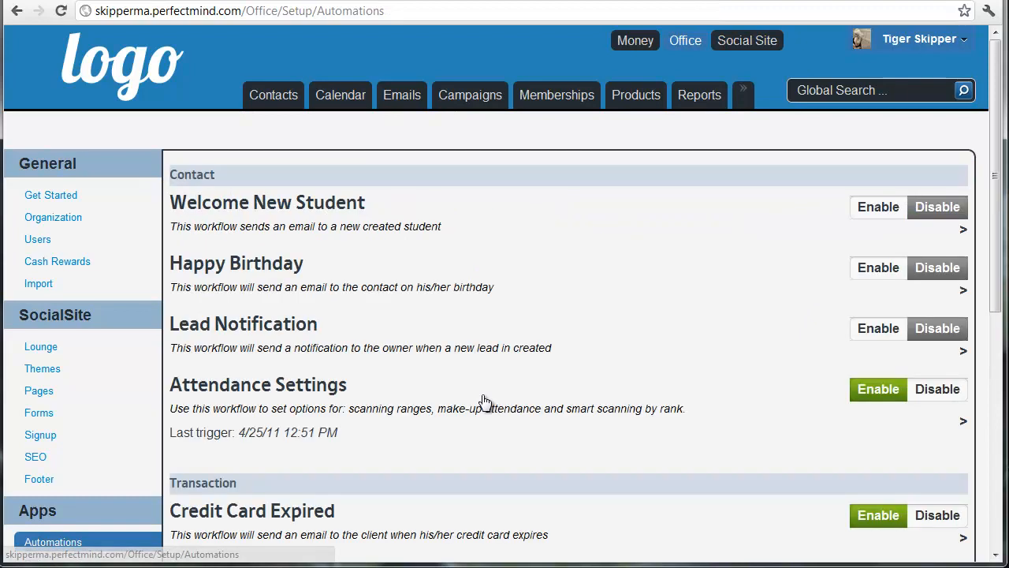
Step: Review the Transaction automations for expired credit cards and delinquent payments
{"action": "scroll", "coordinate": [560, 410], "scroll_direction": "down", "scroll_amount": 6}
{"action": "scroll", "coordinate": [559, 406], "scroll_direction": "up", "scroll_amount": 2}
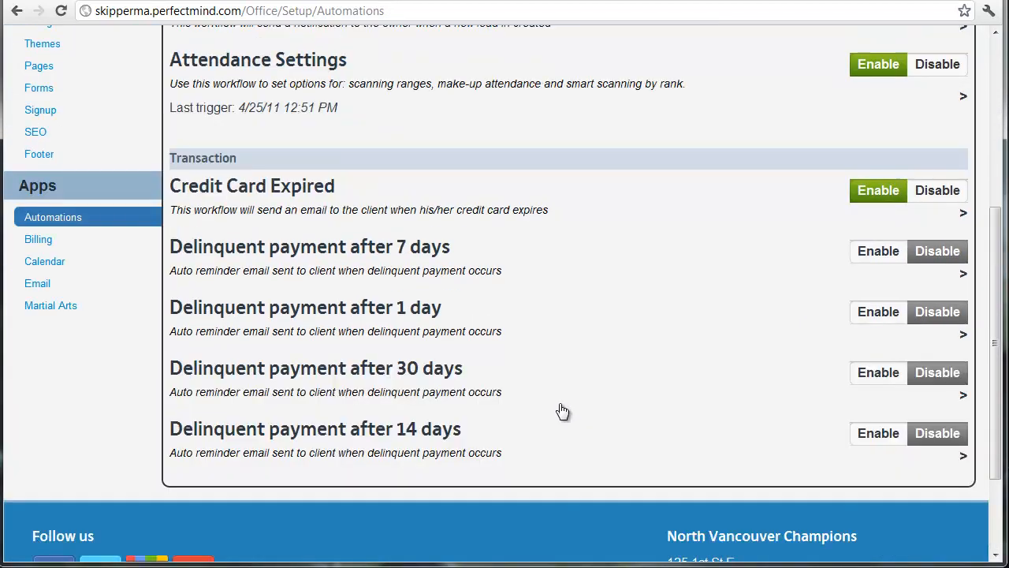
{"action": "scroll", "coordinate": [559, 410], "scroll_direction": "up", "scroll_amount": 4}
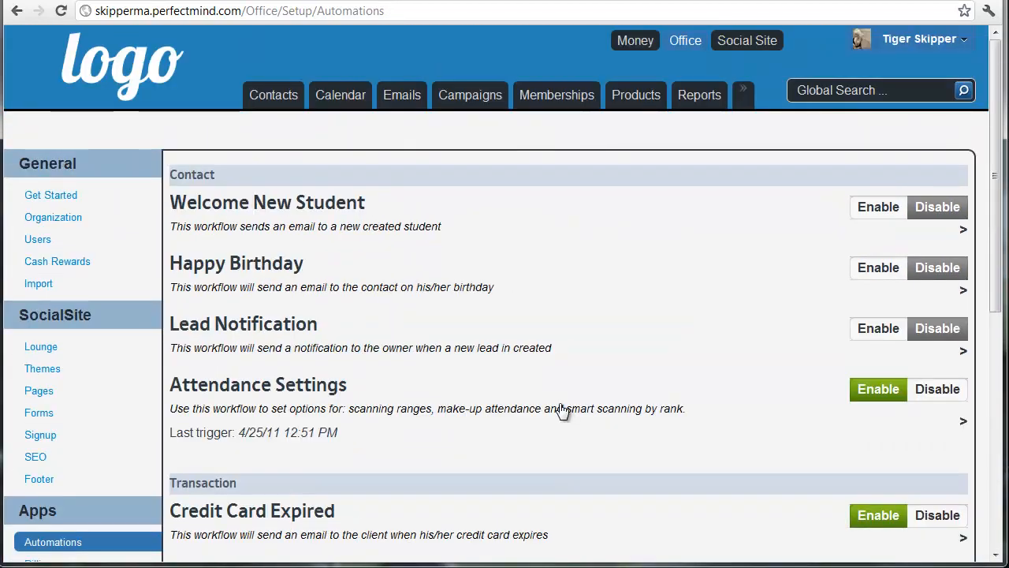
Step: Look over the Billing app's setup options and open Billing Setting
{"action": "scroll", "coordinate": [560, 410], "scroll_direction": "down", "scroll_amount": 3}
{"action": "left_click", "coordinate": [38, 302]}
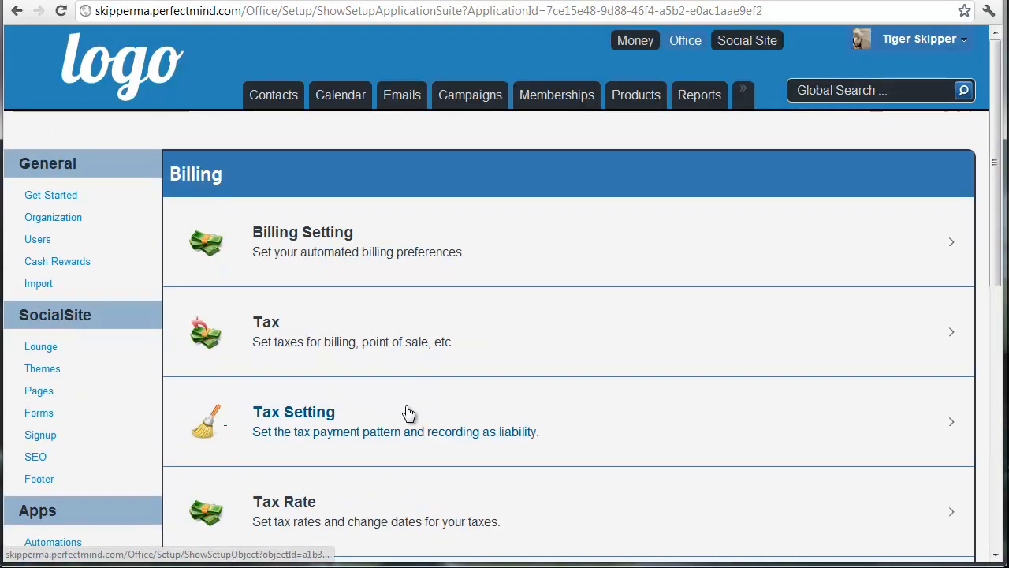
{"action": "scroll", "coordinate": [50, 491], "scroll_direction": "down", "scroll_amount": 3}
{"action": "scroll", "coordinate": [320, 462], "scroll_direction": "up", "scroll_amount": 3}
{"action": "left_click", "coordinate": [328, 251]}
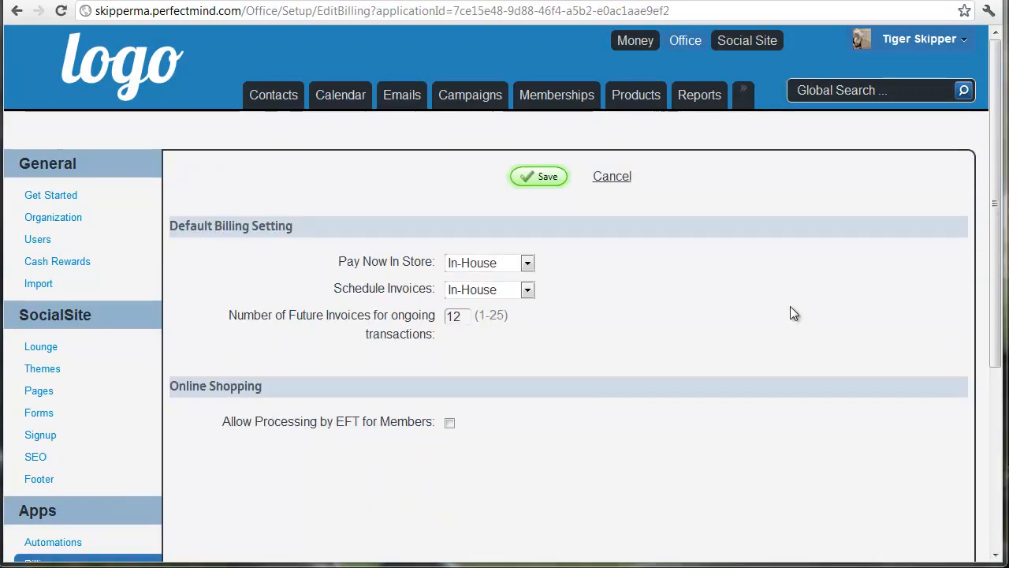
Step: Set Pay Now In Store and Schedule Invoices to Billing Direct in the default billing settings
{"action": "left_click", "coordinate": [508, 270]}
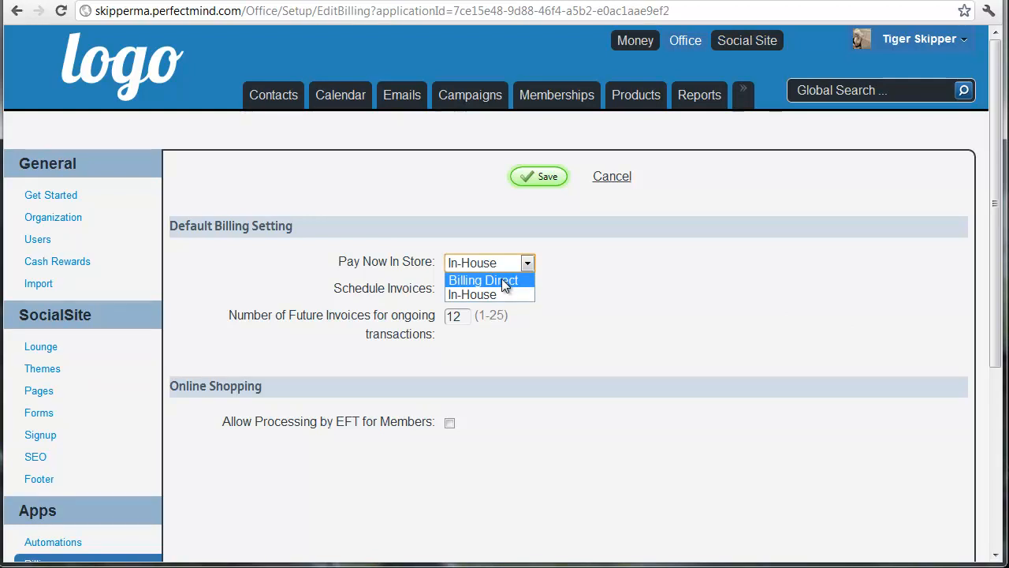
{"action": "left_click", "coordinate": [505, 281]}
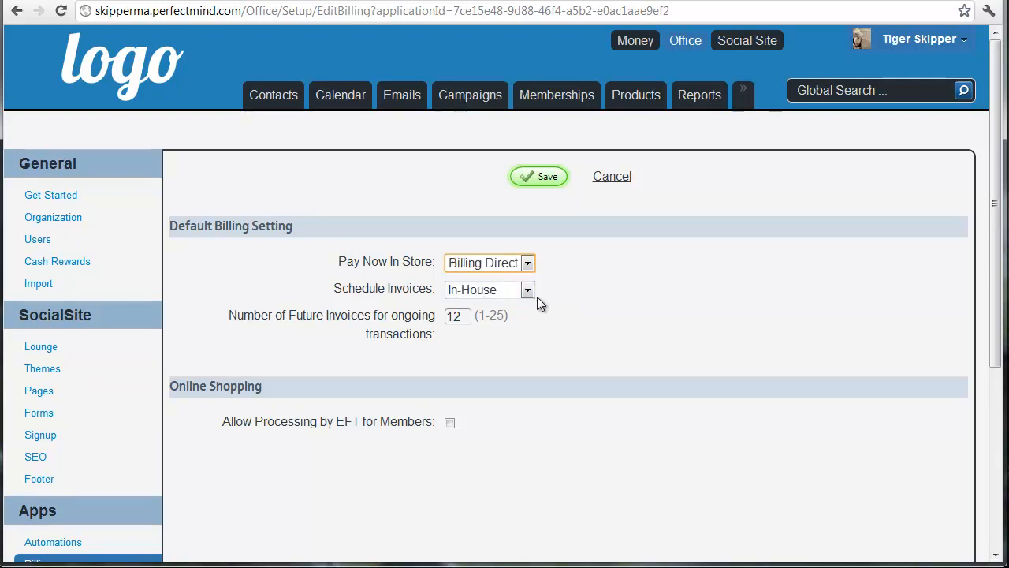
{"action": "left_click", "coordinate": [528, 292]}
{"action": "left_click", "coordinate": [528, 311]}
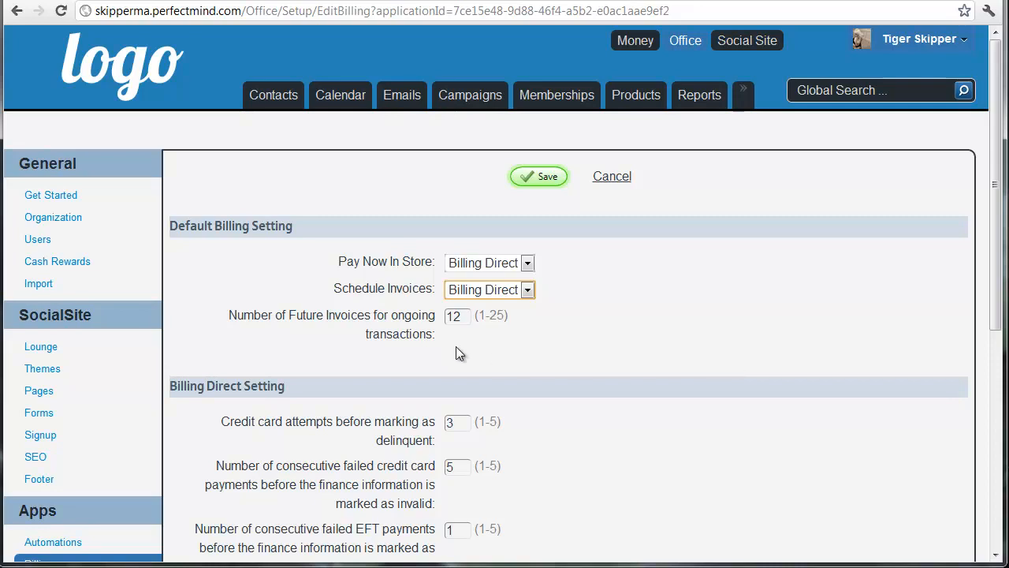
Step: Set both Pay Now In Store and Schedule Invoices to In-House
{"action": "left_click", "coordinate": [527, 263]}
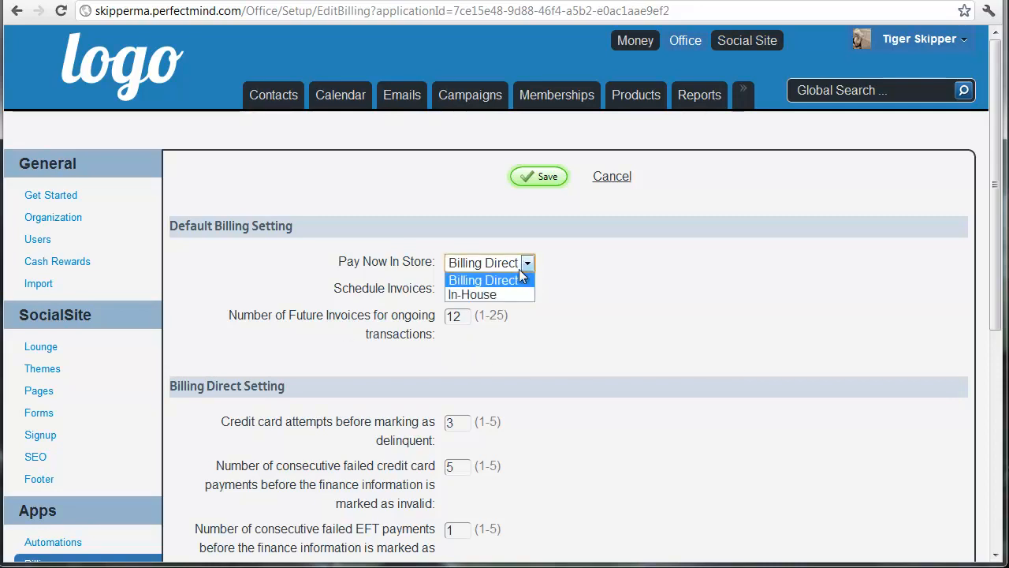
{"action": "left_click", "coordinate": [512, 294]}
{"action": "left_click", "coordinate": [525, 289]}
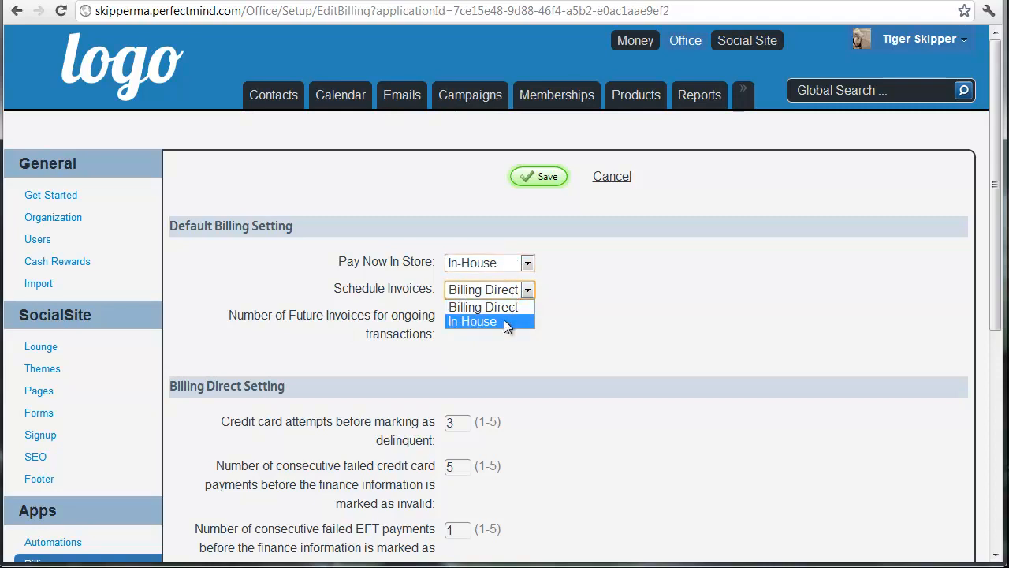
{"action": "left_click", "coordinate": [507, 321]}
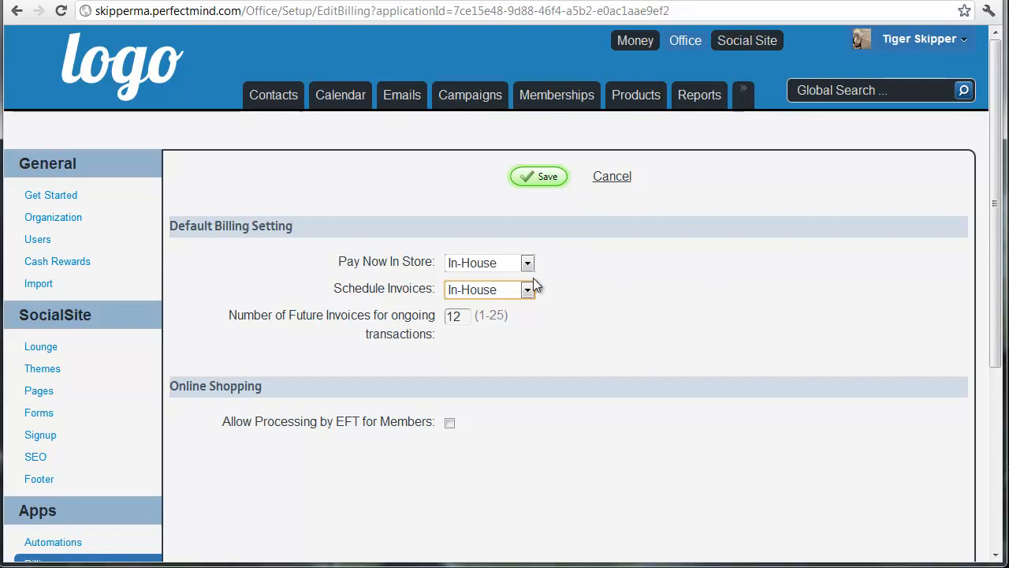
Step: Switch Pay Now In Store and Schedule Invoices back to Billing Direct
{"action": "left_click", "coordinate": [497, 264]}
{"action": "left_click", "coordinate": [490, 278]}
{"action": "left_click", "coordinate": [494, 289]}
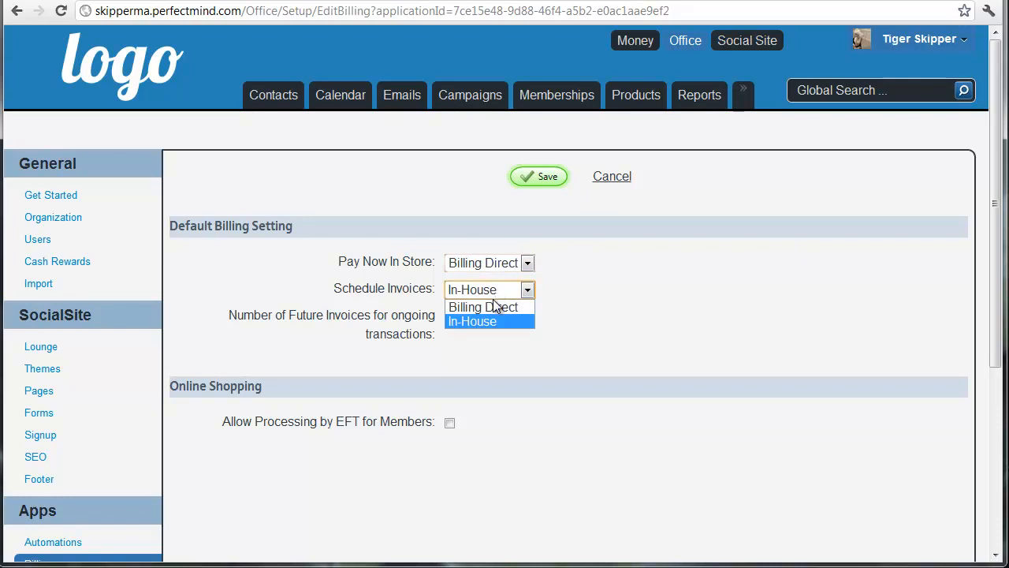
{"action": "left_click", "coordinate": [495, 306]}
Step: Examine the credit card attempt, failed EFT payment and delinquent amount options under Billing Direct Setting
{"action": "scroll", "coordinate": [621, 340], "scroll_direction": "down", "scroll_amount": 3}
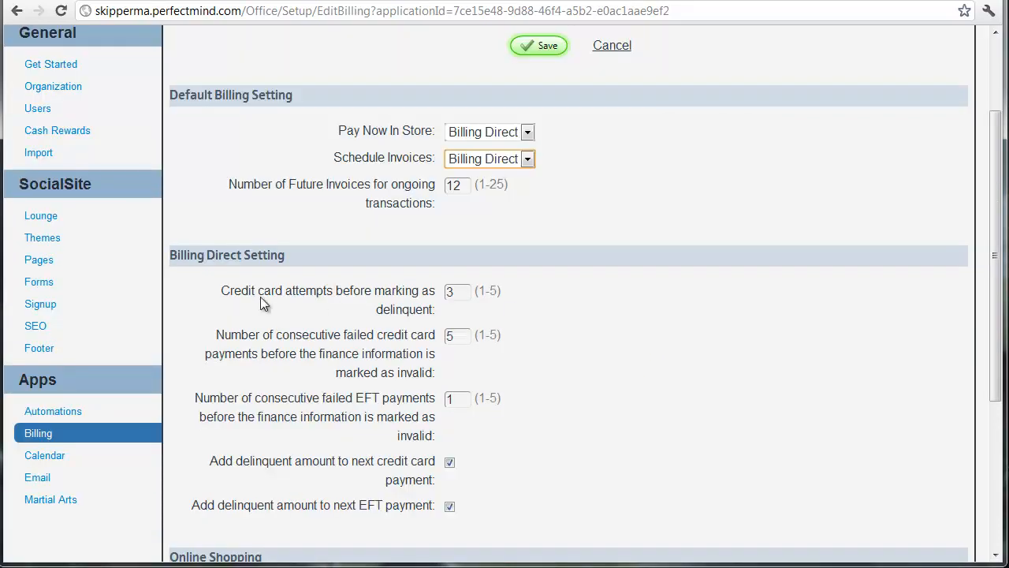
{"action": "left_click_drag", "start_coordinate": [247, 291], "coordinate": [427, 324]}
{"action": "left_click", "coordinate": [384, 323]}
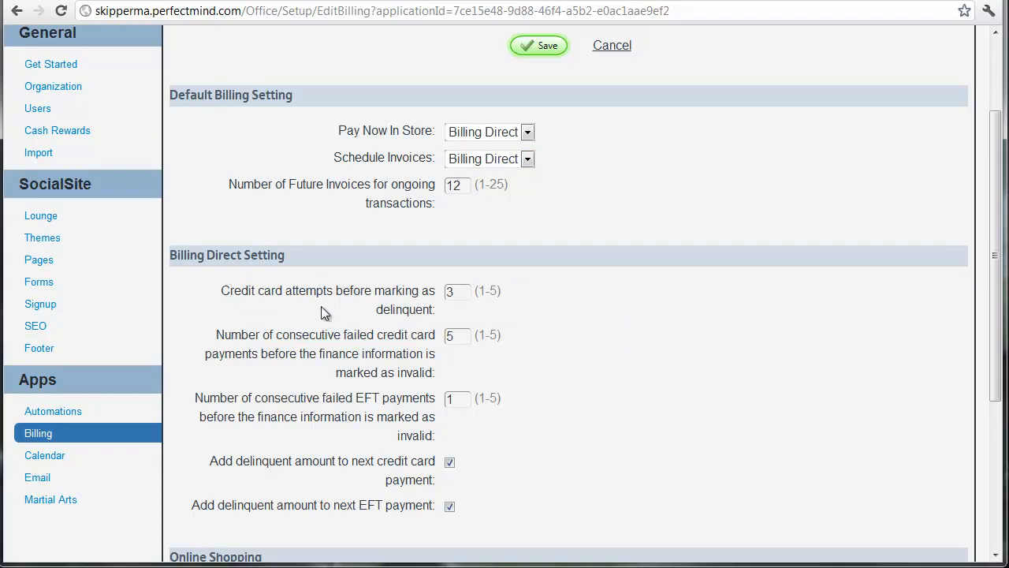
{"action": "scroll", "coordinate": [363, 297], "scroll_direction": "down", "scroll_amount": 3}
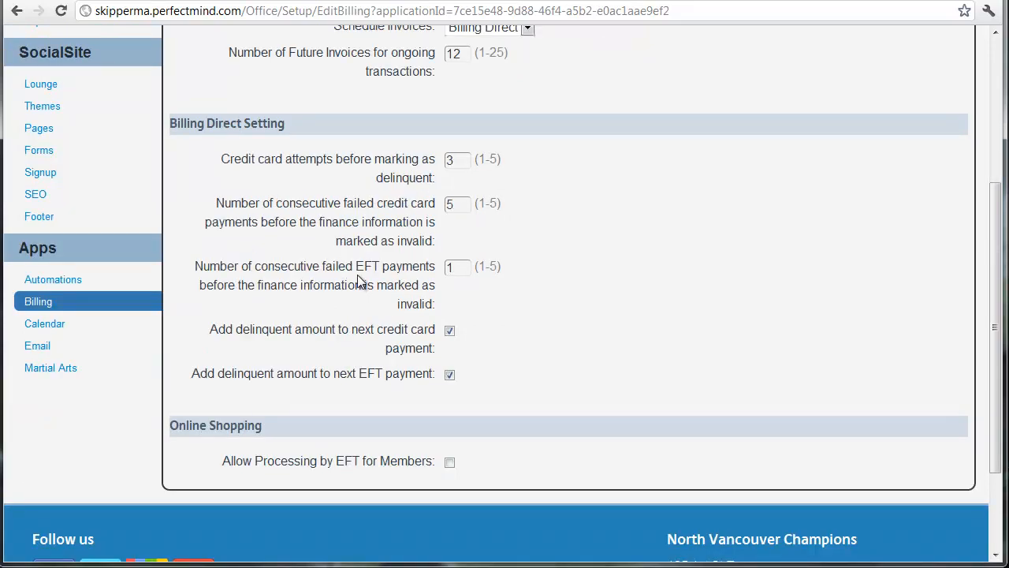
{"action": "double_click", "coordinate": [362, 267]}
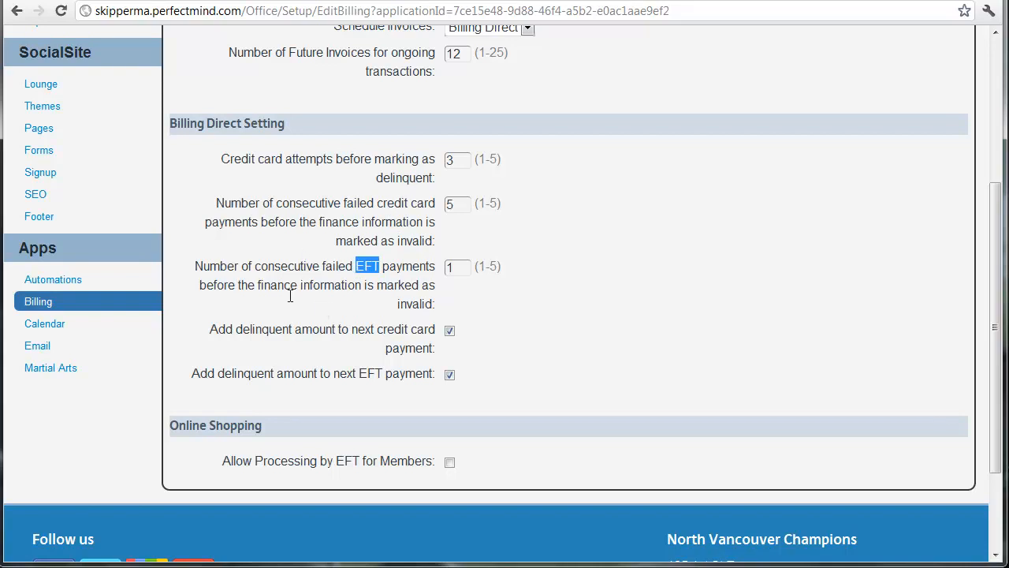
{"action": "scroll", "coordinate": [411, 249], "scroll_direction": "down", "scroll_amount": 3}
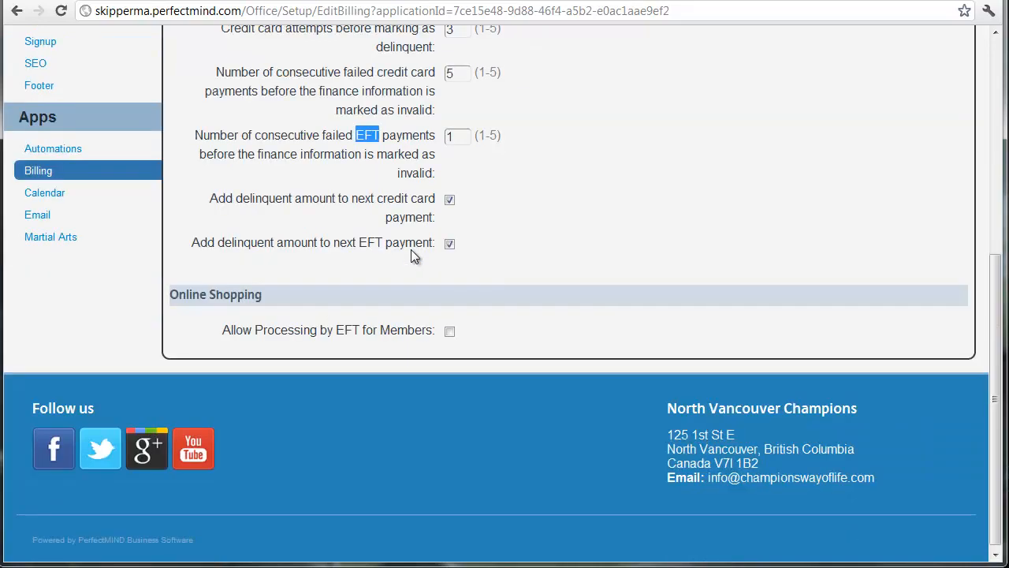
Step: Examine and toggle the Allow Processing by EFT for Members option under Online Shopping
{"action": "left_click_drag", "start_coordinate": [223, 329], "coordinate": [432, 336]}
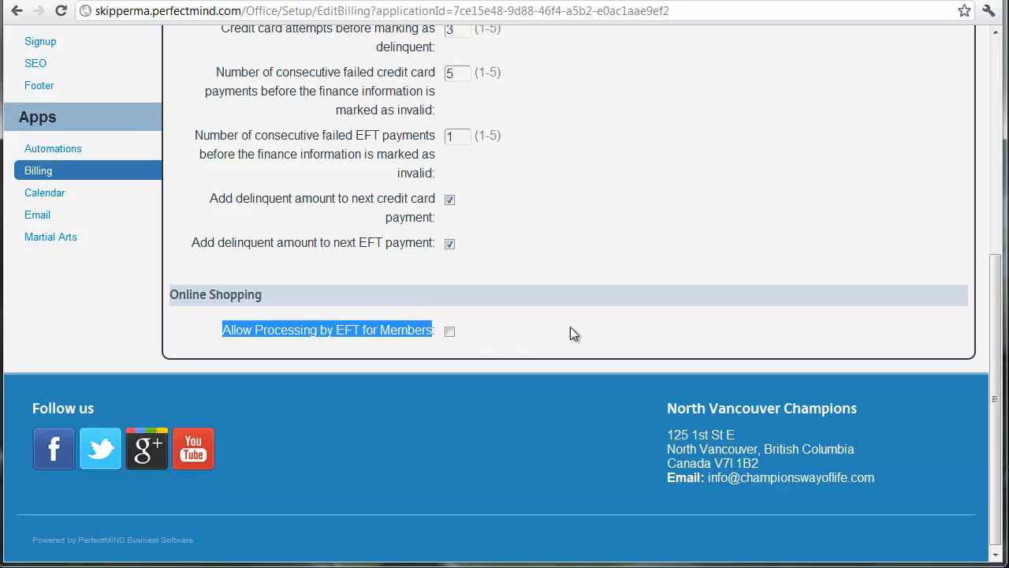
{"action": "double_click", "coordinate": [348, 332]}
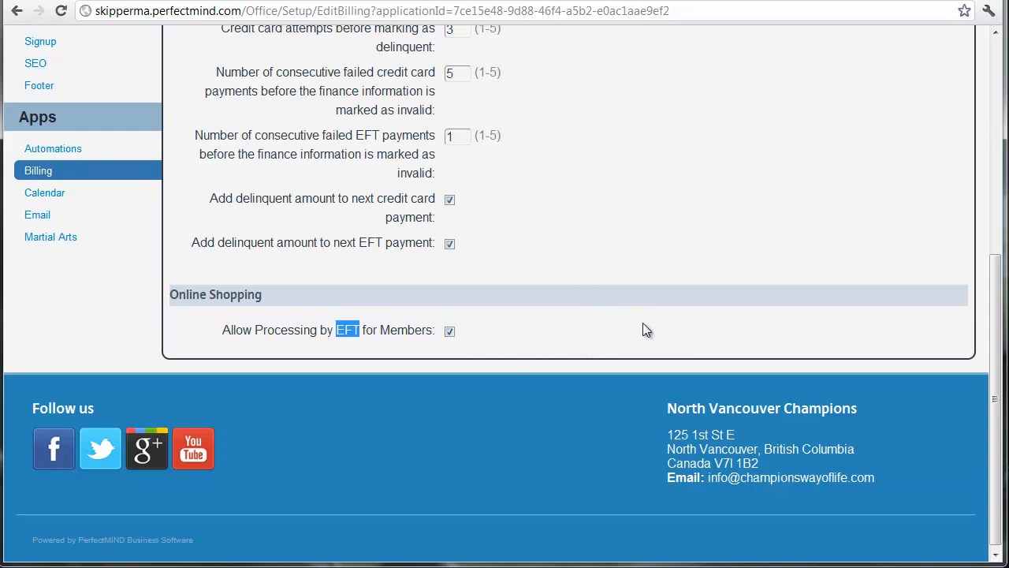
{"action": "left_click", "coordinate": [449, 332]}
{"action": "scroll", "coordinate": [463, 462], "scroll_direction": "up", "scroll_amount": 5}
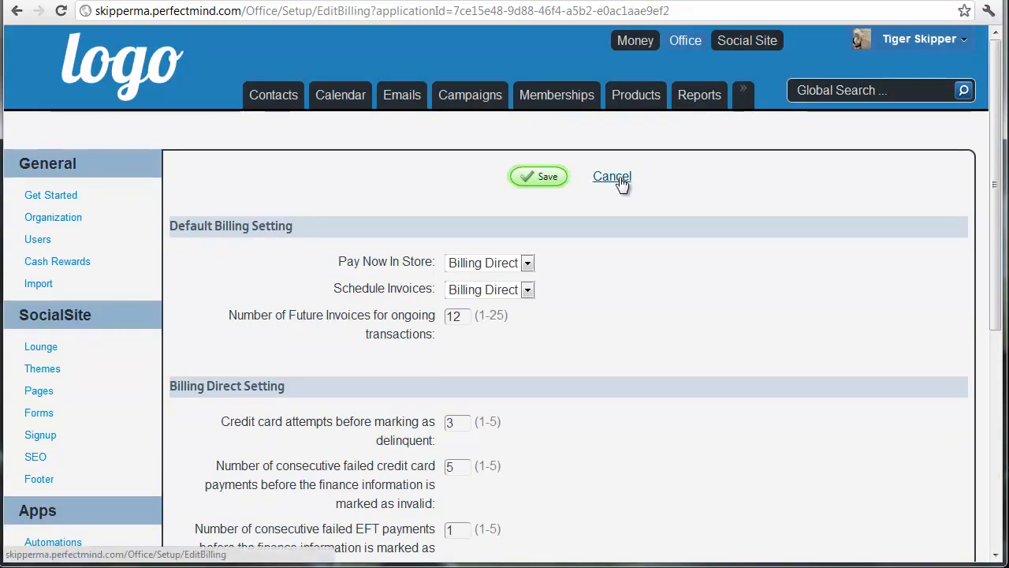
Step: Leave the billing settings form and open the Tax list in the Billing app
{"action": "scroll", "coordinate": [84, 459], "scroll_direction": "down", "scroll_amount": 3}
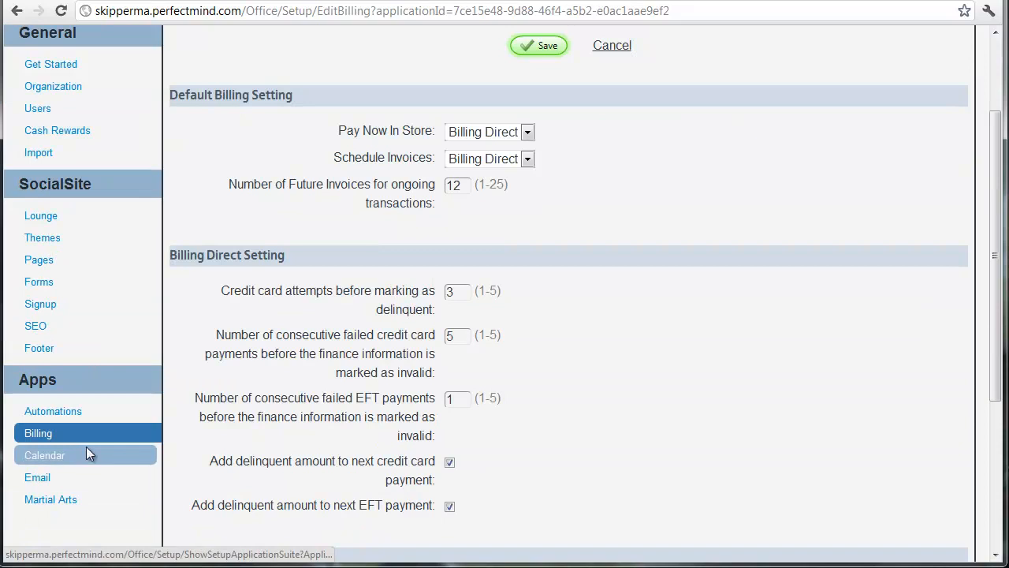
{"action": "left_click", "coordinate": [37, 439]}
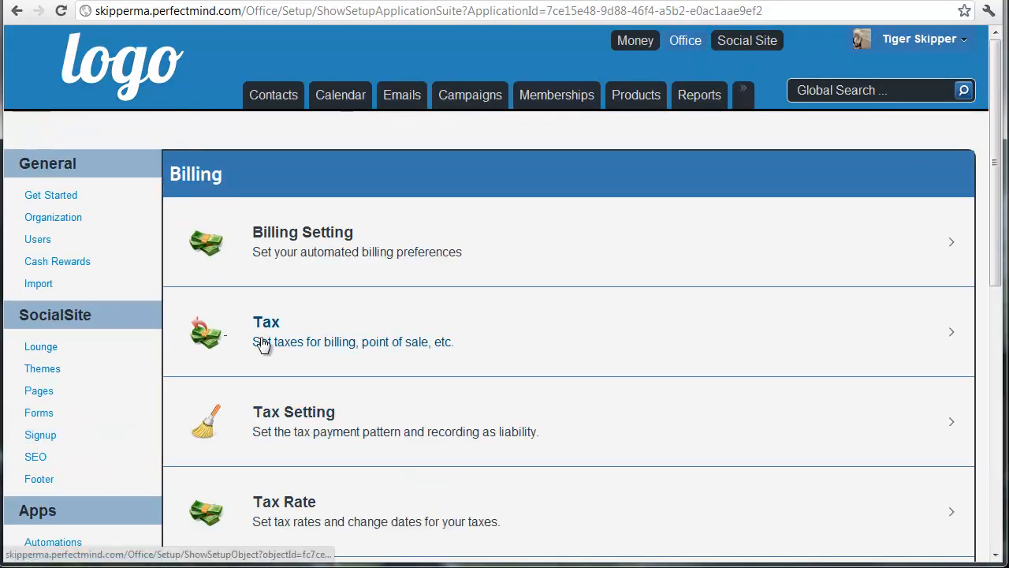
{"action": "left_click", "coordinate": [263, 344]}
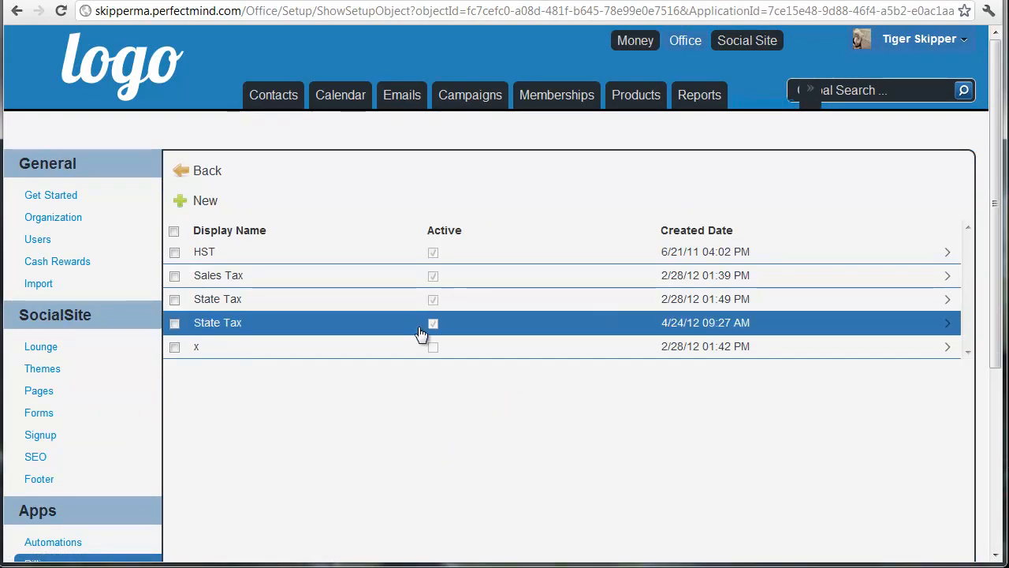
Step: Start a new tax with the display name ghjg and discard it
{"action": "left_click", "coordinate": [205, 201]}
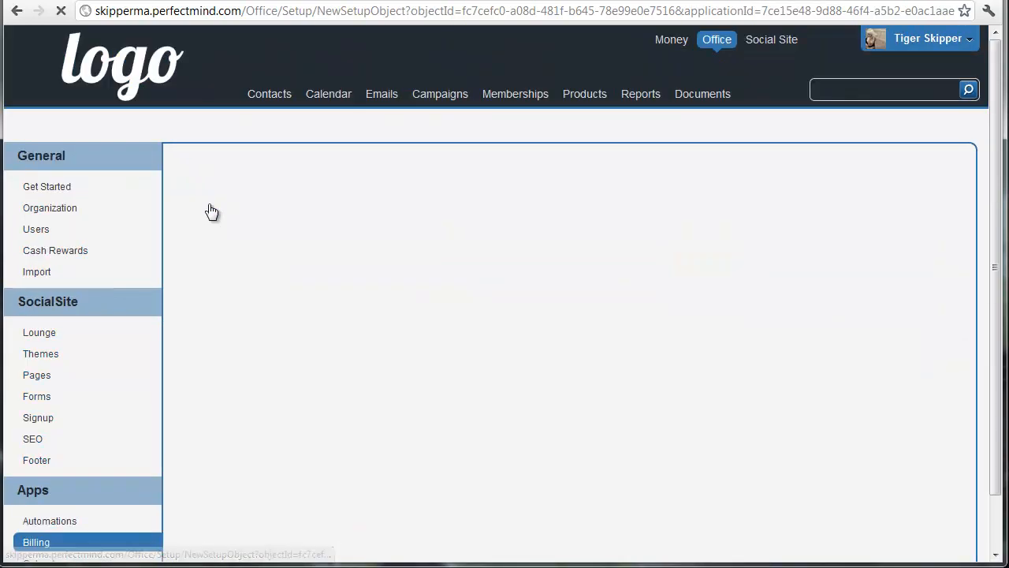
{"action": "left_click", "coordinate": [317, 216]}
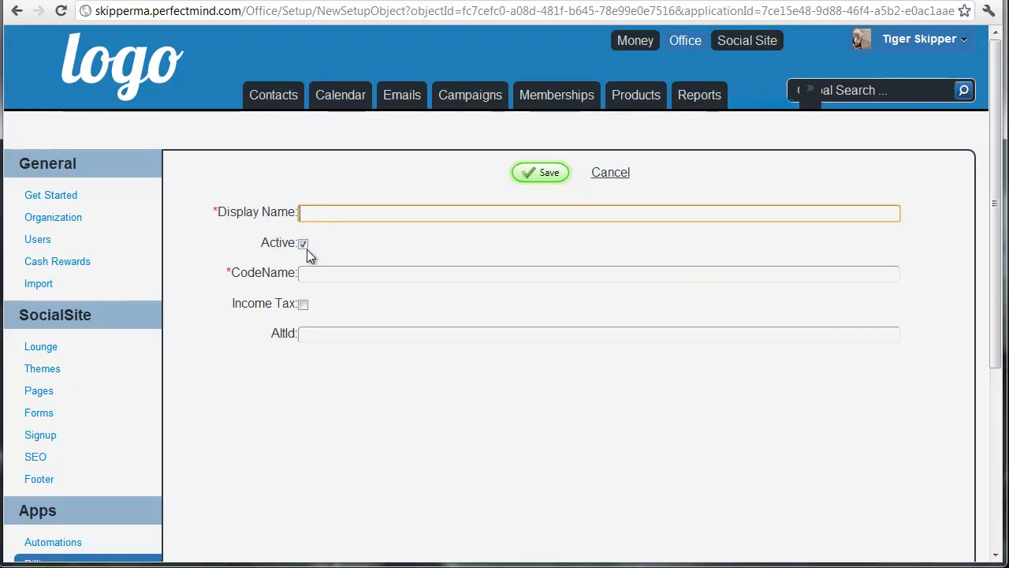
{"action": "type", "text": "ghjg"}
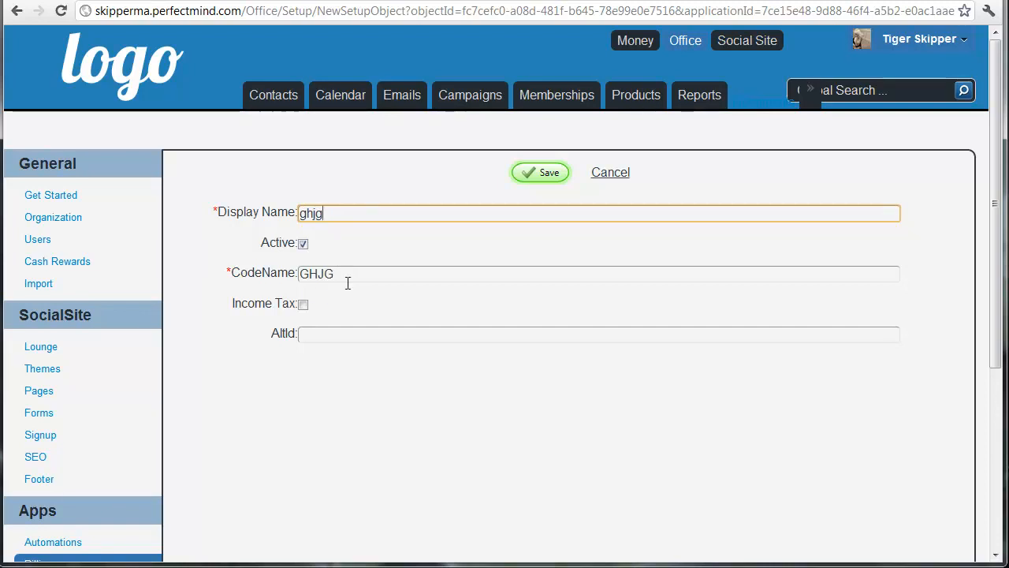
{"action": "left_click", "coordinate": [603, 177]}
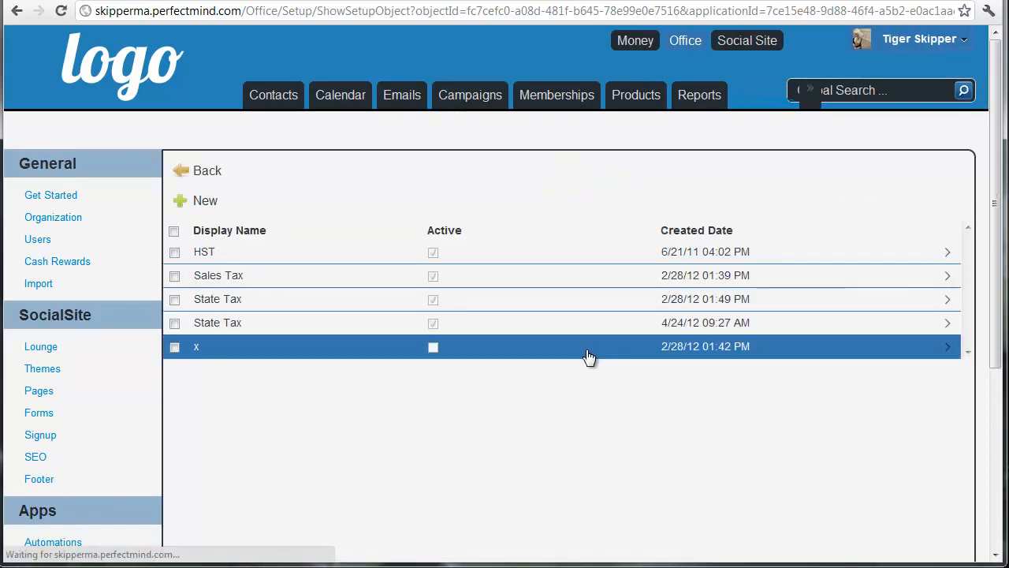
Step: Open the Sales Tax record and start a new tax rate with a percent of 5.5
{"action": "left_click", "coordinate": [247, 281]}
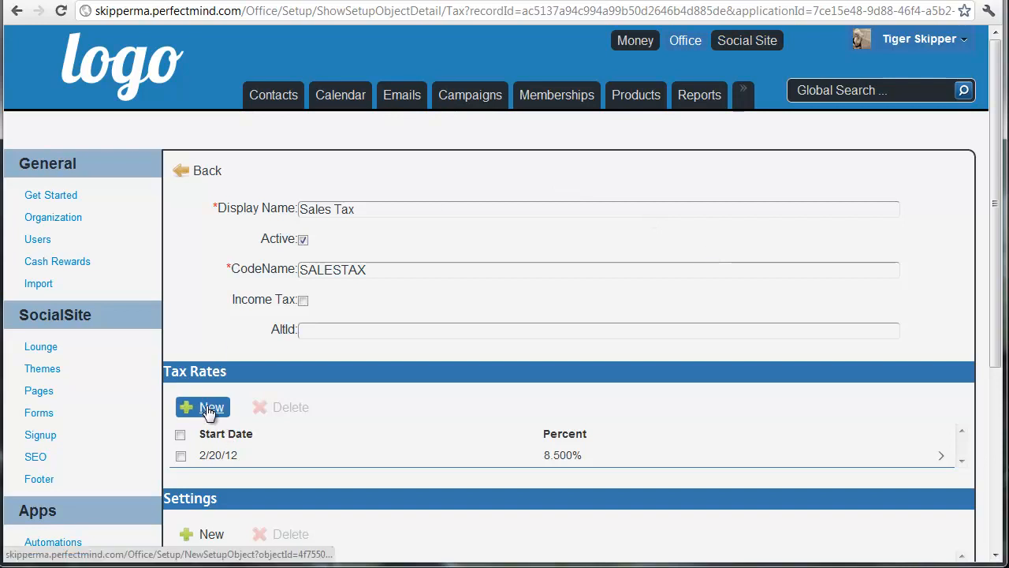
{"action": "left_click_drag", "start_coordinate": [243, 372], "coordinate": [169, 371]}
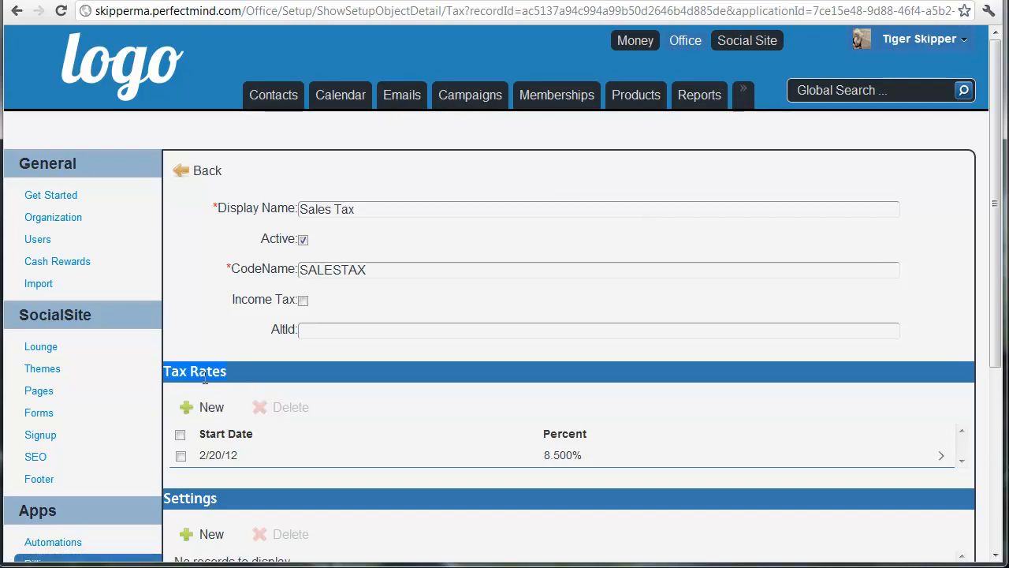
{"action": "left_click", "coordinate": [206, 407]}
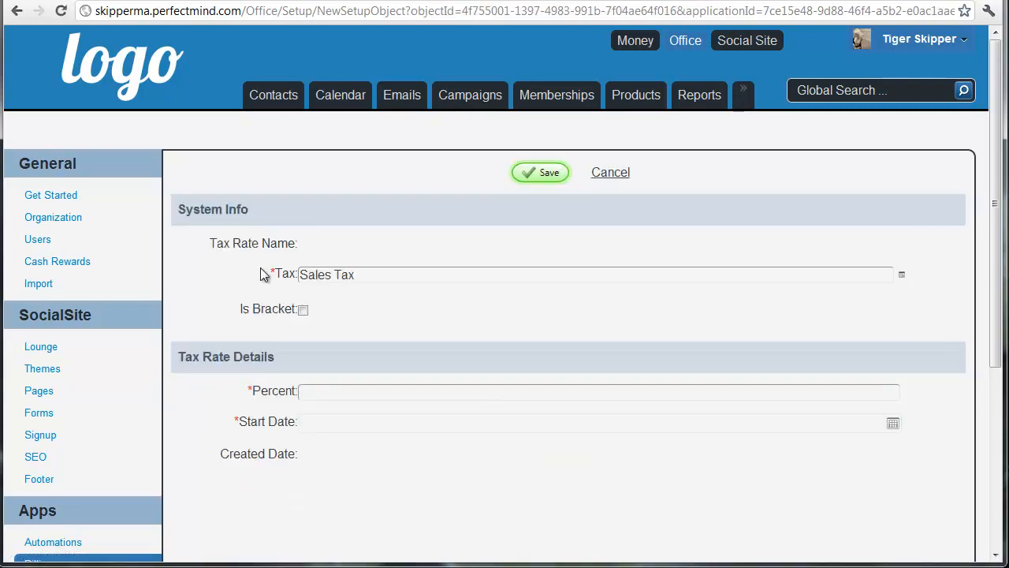
{"action": "left_click", "coordinate": [306, 391]}
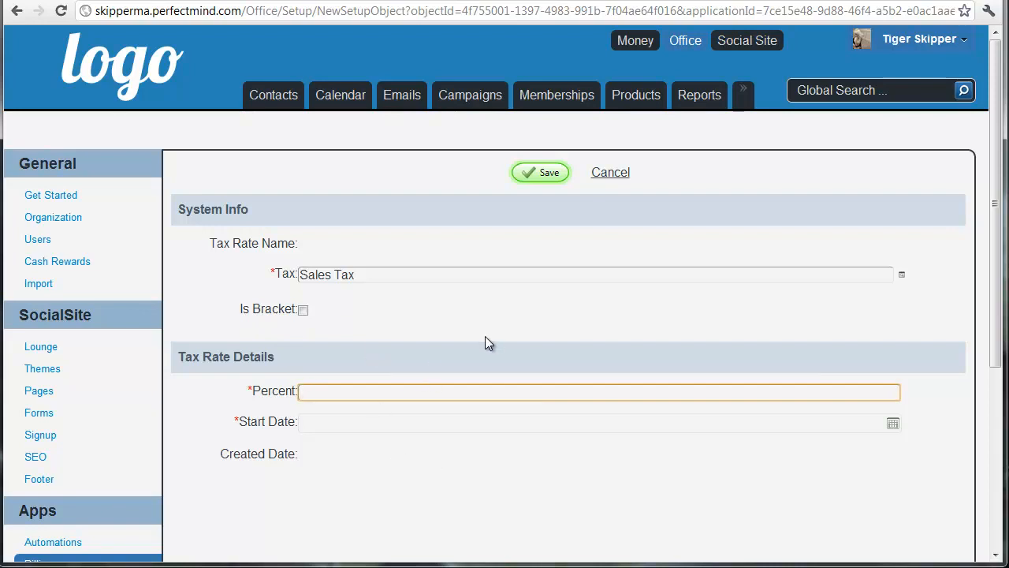
{"action": "type", "text": "5.5"}
{"action": "left_click", "coordinate": [428, 332]}
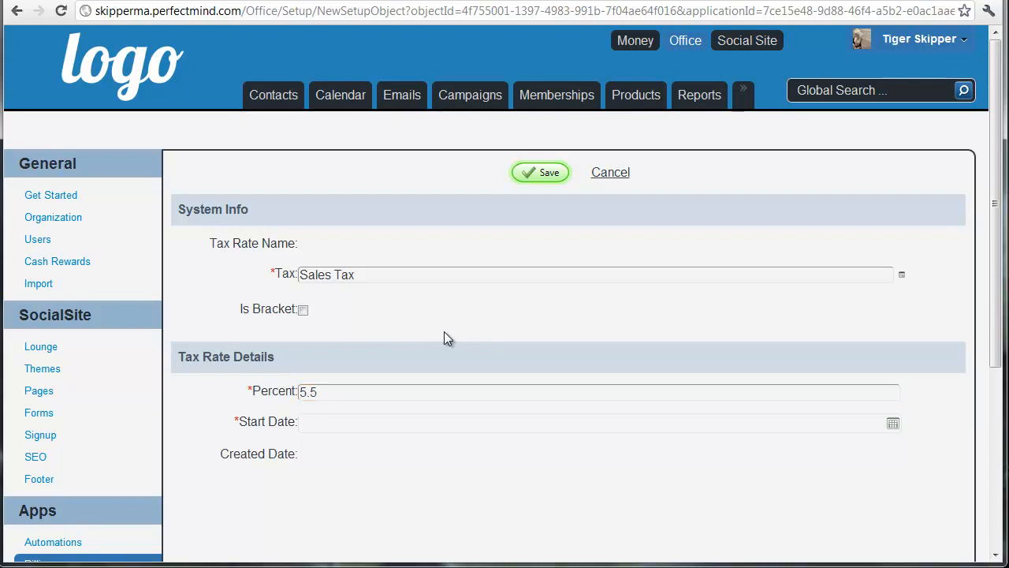
Step: Set the start date of the new Sales Tax rate to 5/31/12
{"action": "left_click", "coordinate": [891, 424]}
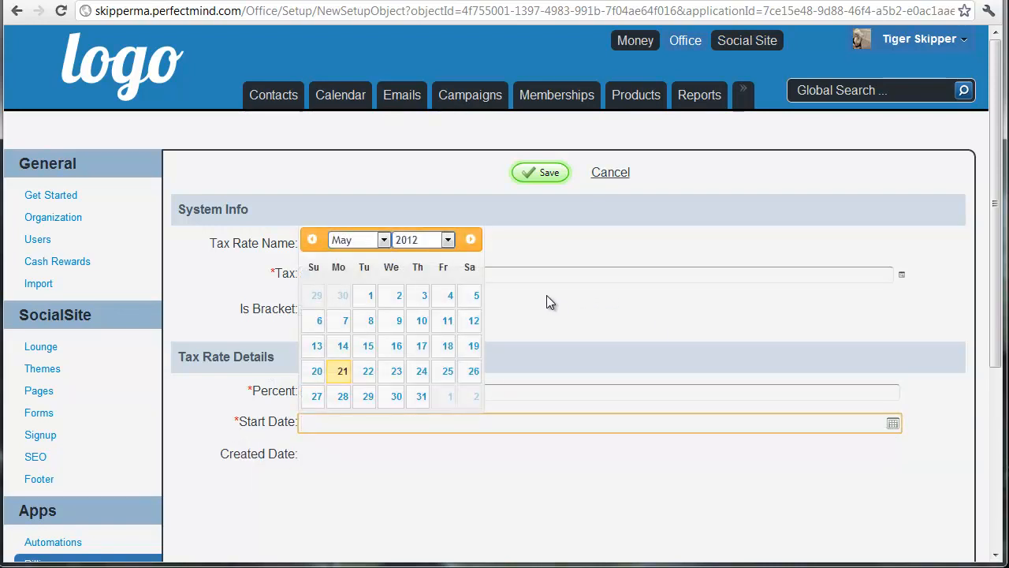
{"action": "left_click", "coordinate": [341, 349]}
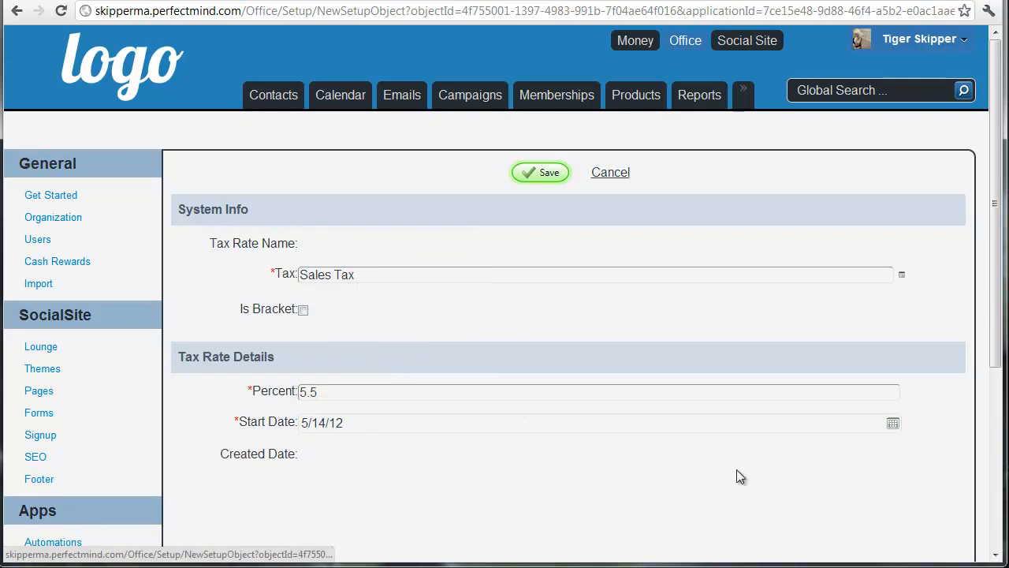
{"action": "left_click", "coordinate": [882, 428]}
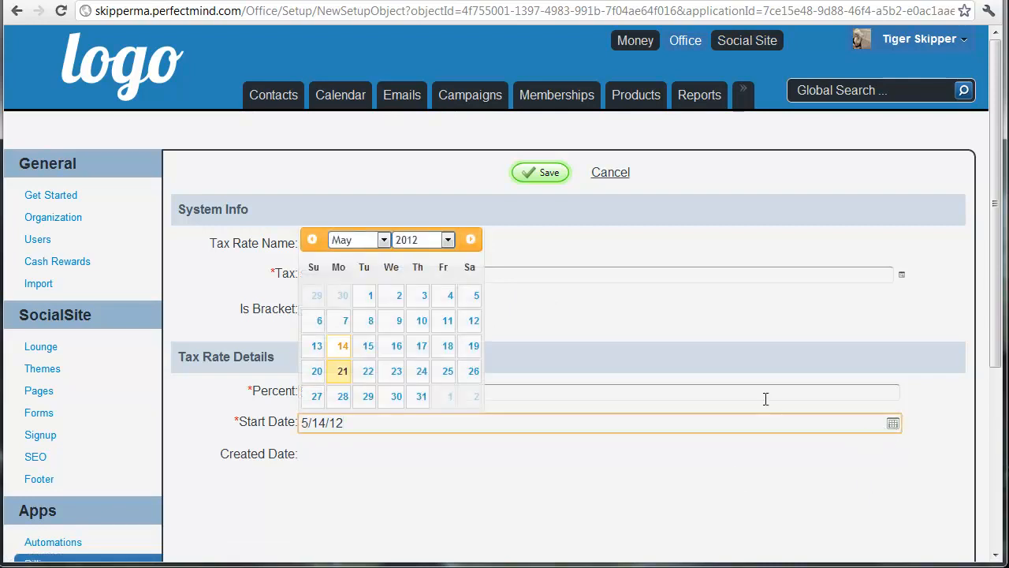
{"action": "left_click", "coordinate": [420, 397]}
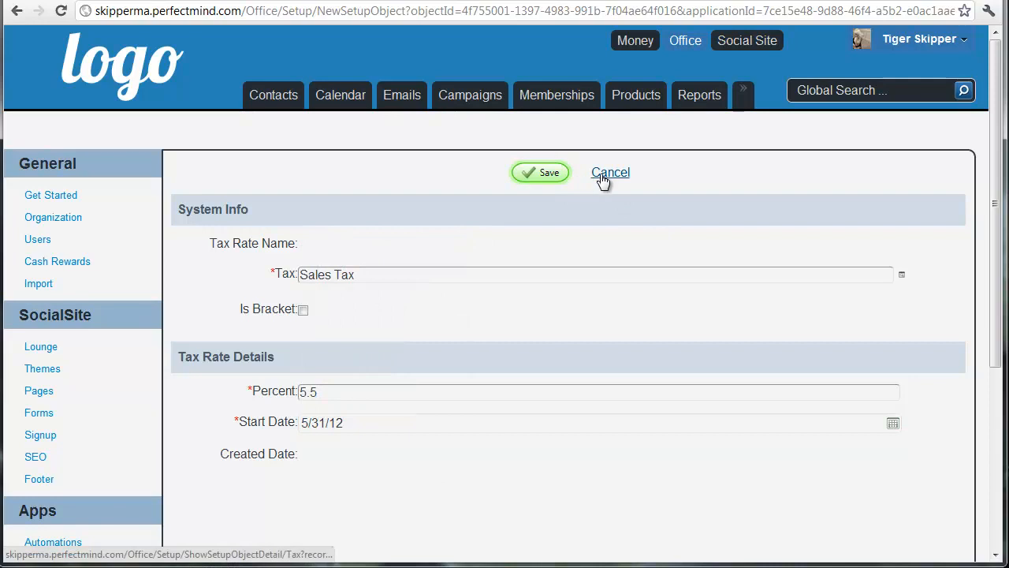
Step: Abandon the new tax rate and open the existing Store Receipt setup record in the Billing app
{"action": "scroll", "coordinate": [194, 272], "scroll_direction": "down", "scroll_amount": 3}
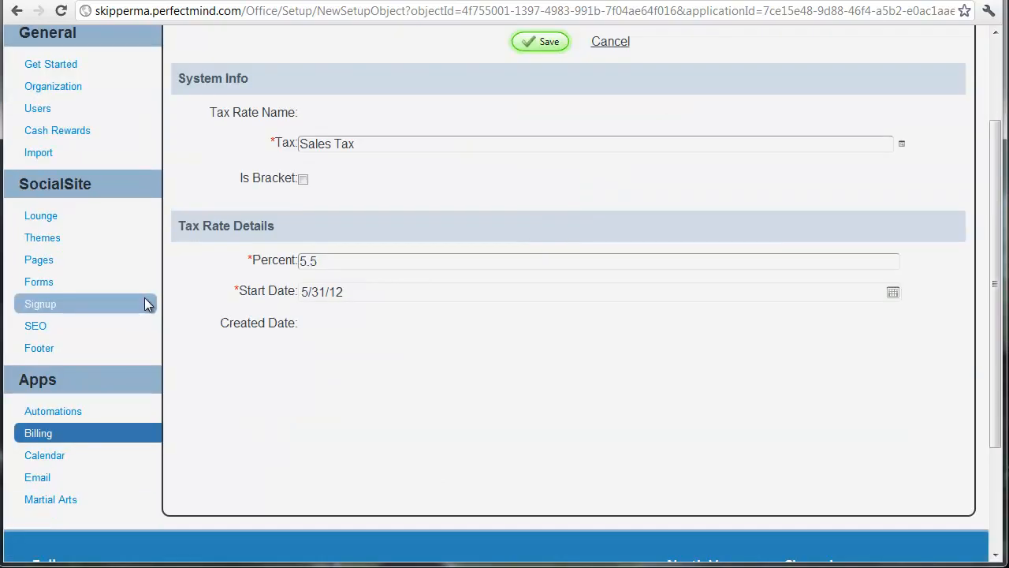
{"action": "left_click", "coordinate": [35, 438]}
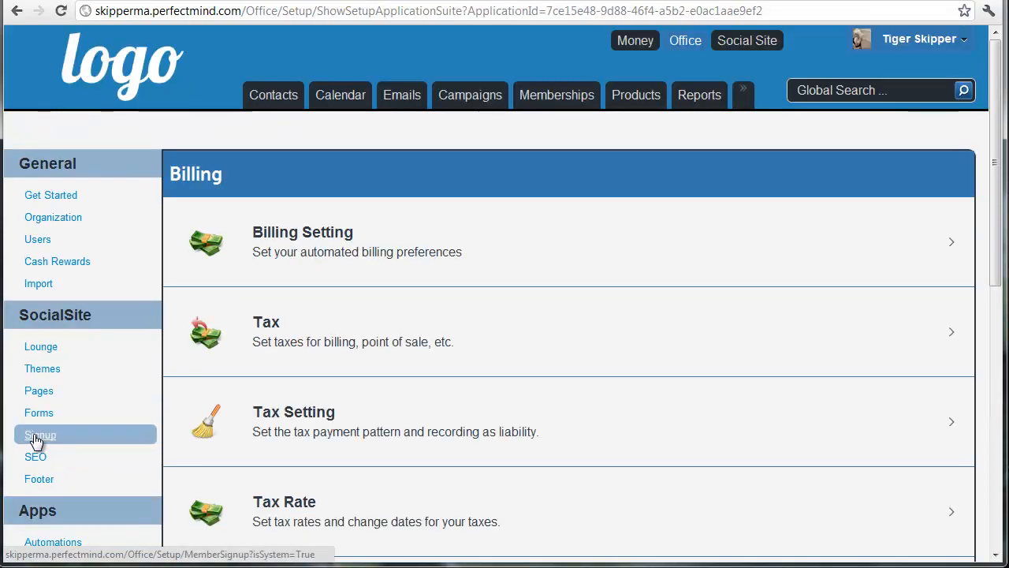
{"action": "scroll", "coordinate": [793, 354], "scroll_direction": "down", "scroll_amount": 3}
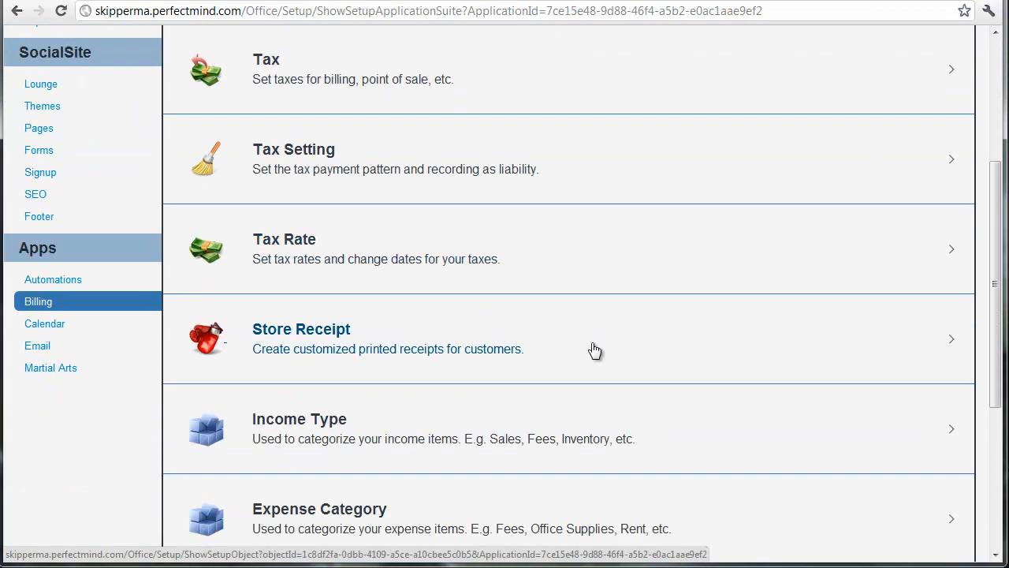
{"action": "left_click", "coordinate": [340, 337]}
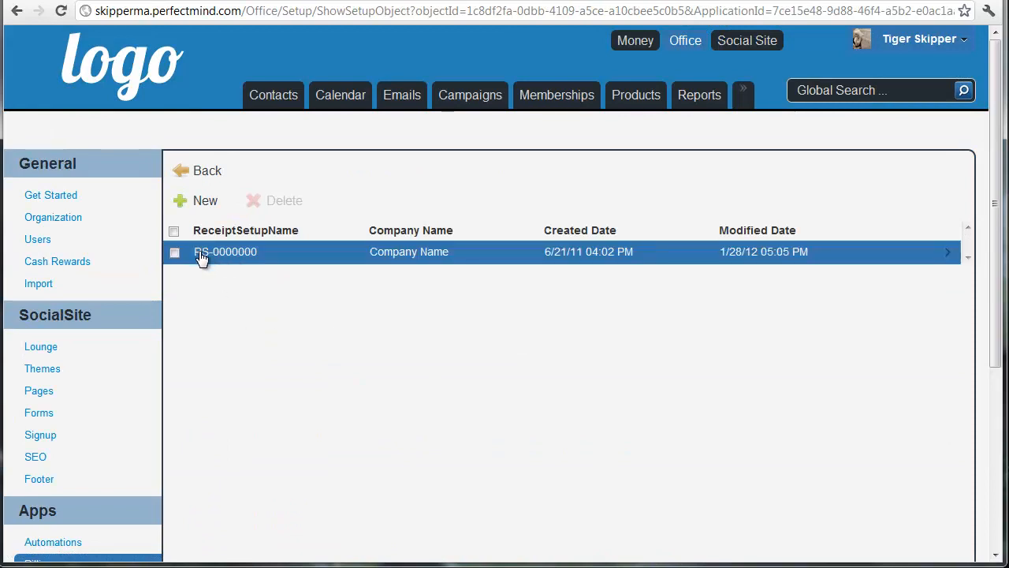
{"action": "left_click", "coordinate": [313, 260]}
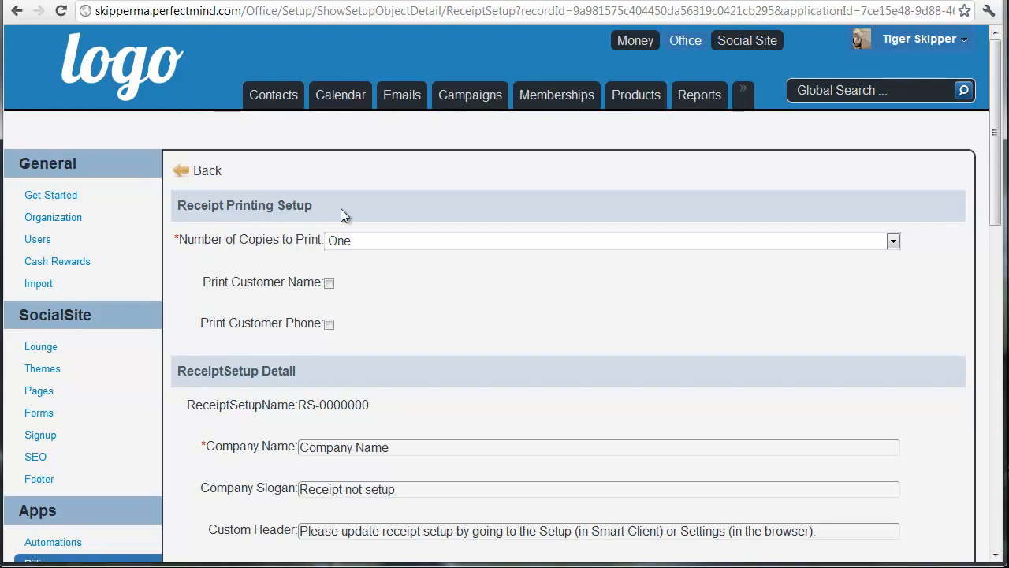
Step: Switch Number of Copies to Print to Two and back to One, and enable Print Customer Name and Print Customer Phone
{"action": "left_click", "coordinate": [396, 241]}
{"action": "left_click", "coordinate": [399, 262]}
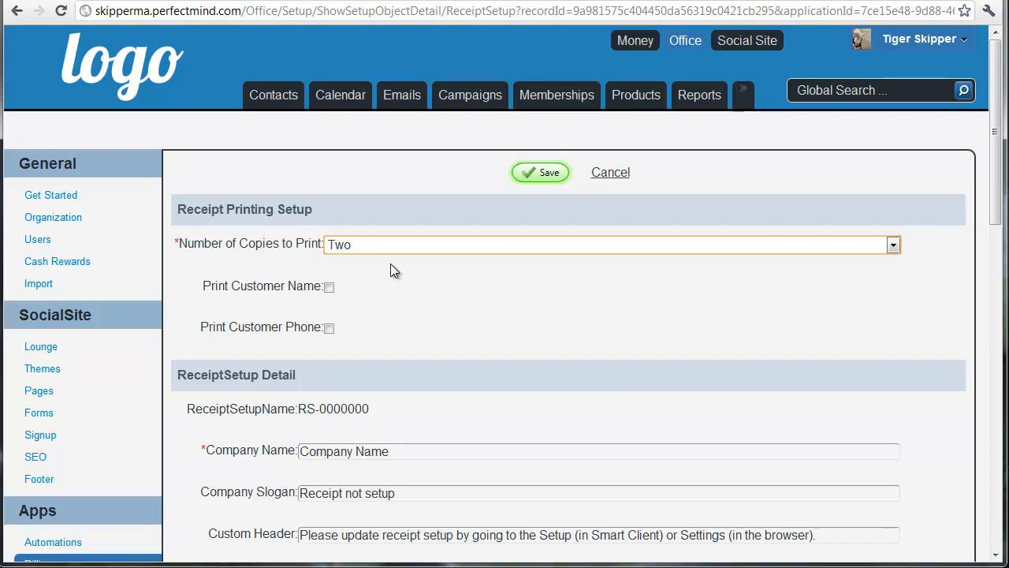
{"action": "left_click", "coordinate": [391, 252]}
{"action": "left_click", "coordinate": [378, 275]}
{"action": "left_click", "coordinate": [329, 287]}
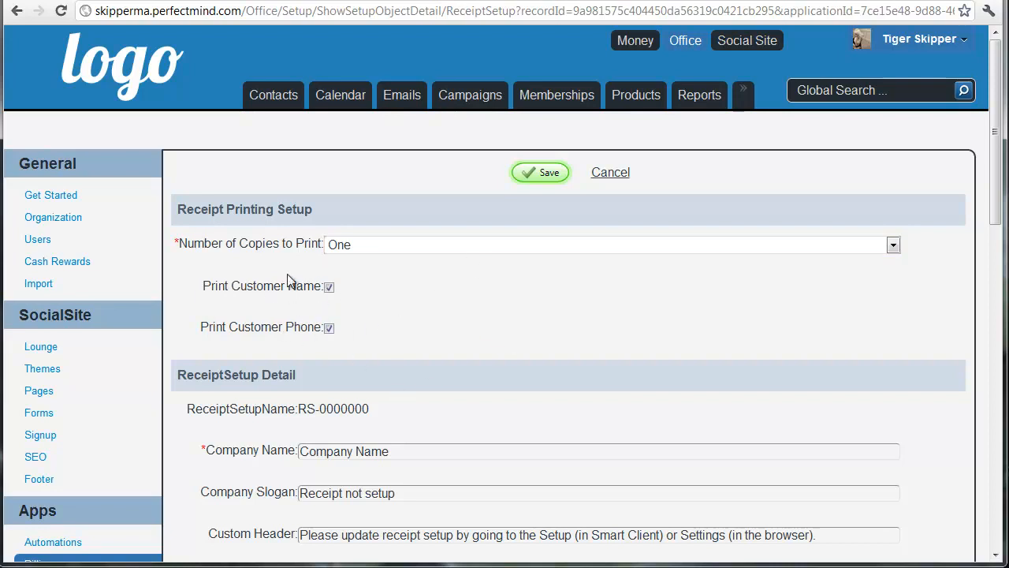
Step: Clear the Company Slogan and Custom Header text in the receipt setup details
{"action": "scroll", "coordinate": [499, 329], "scroll_direction": "down", "scroll_amount": 3}
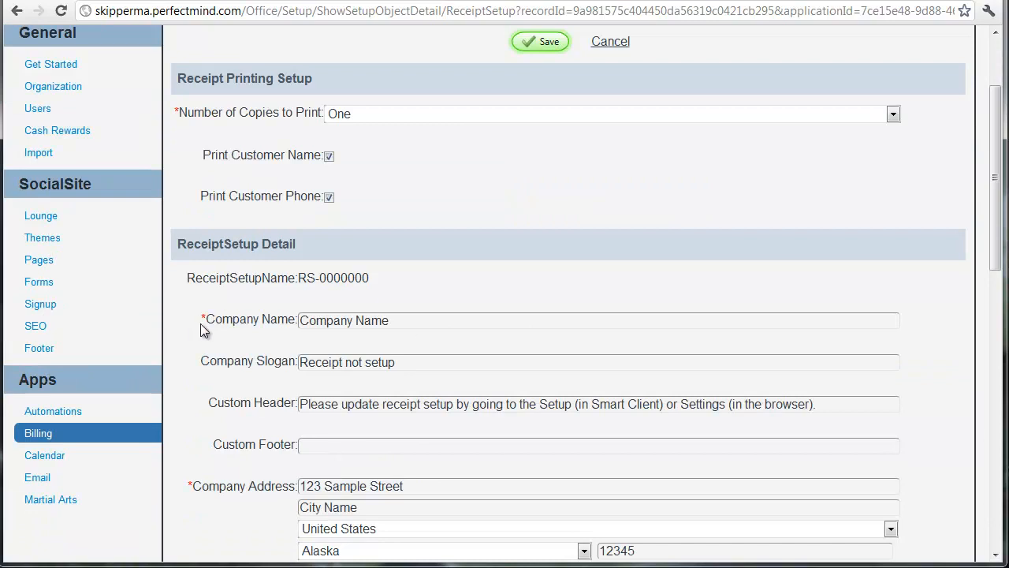
{"action": "left_click", "coordinate": [475, 322]}
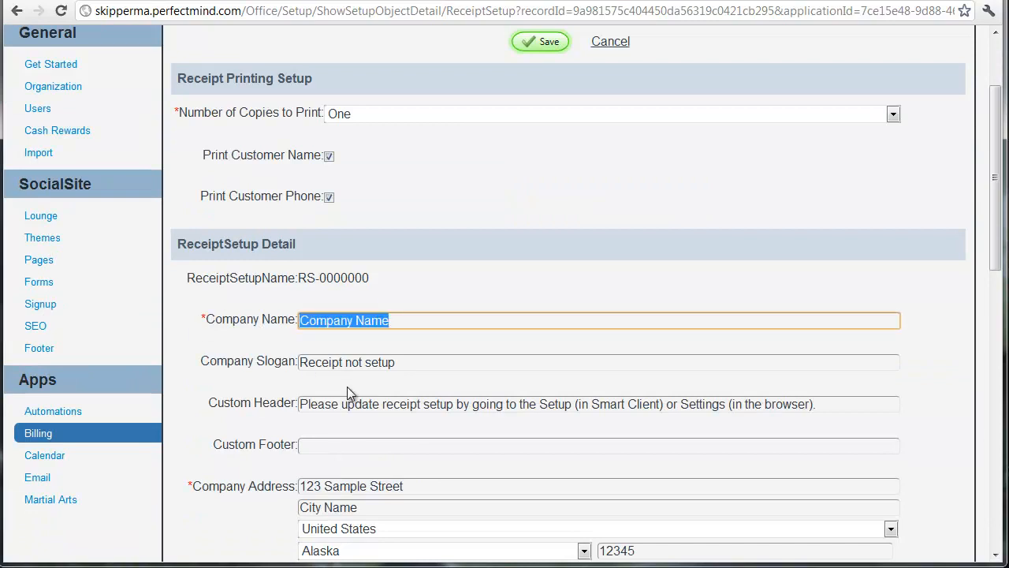
{"action": "left_click_drag", "start_coordinate": [434, 369], "coordinate": [262, 384]}
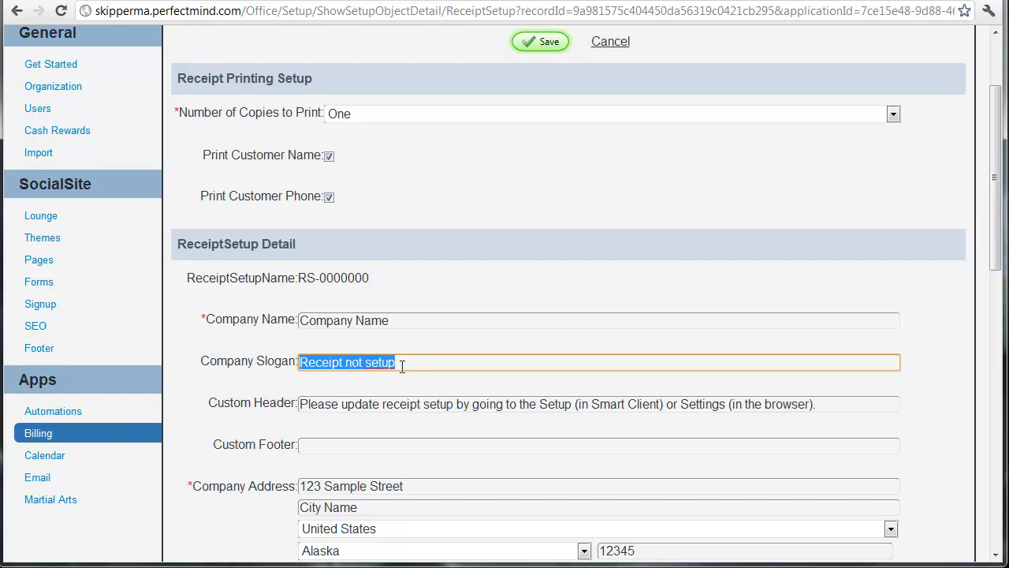
{"action": "left_click_drag", "start_coordinate": [416, 356], "coordinate": [294, 358]}
{"action": "key", "text": "BackSpace"}
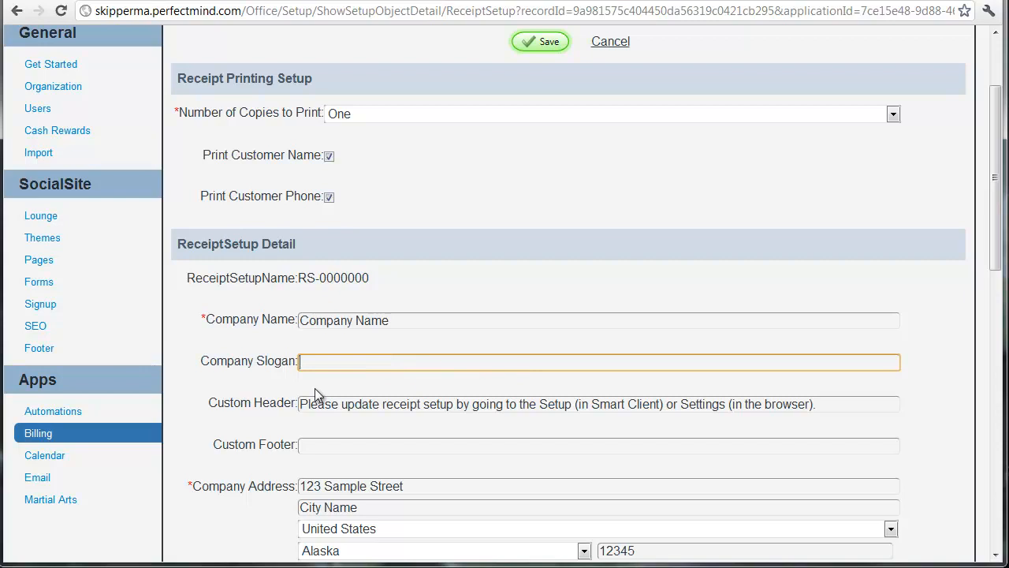
{"action": "left_click_drag", "start_coordinate": [302, 404], "coordinate": [835, 408]}
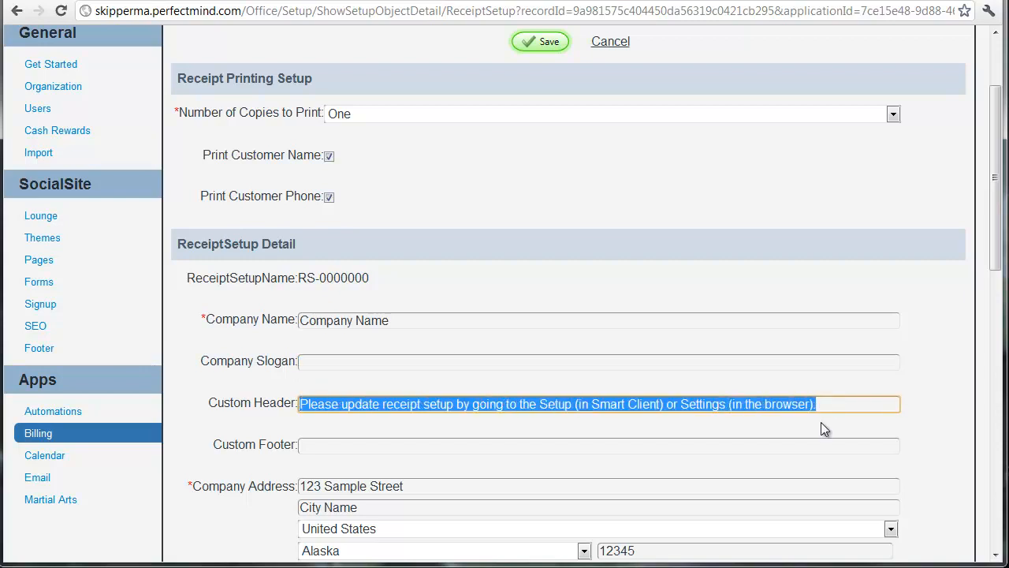
{"action": "key", "text": "BackSpace"}
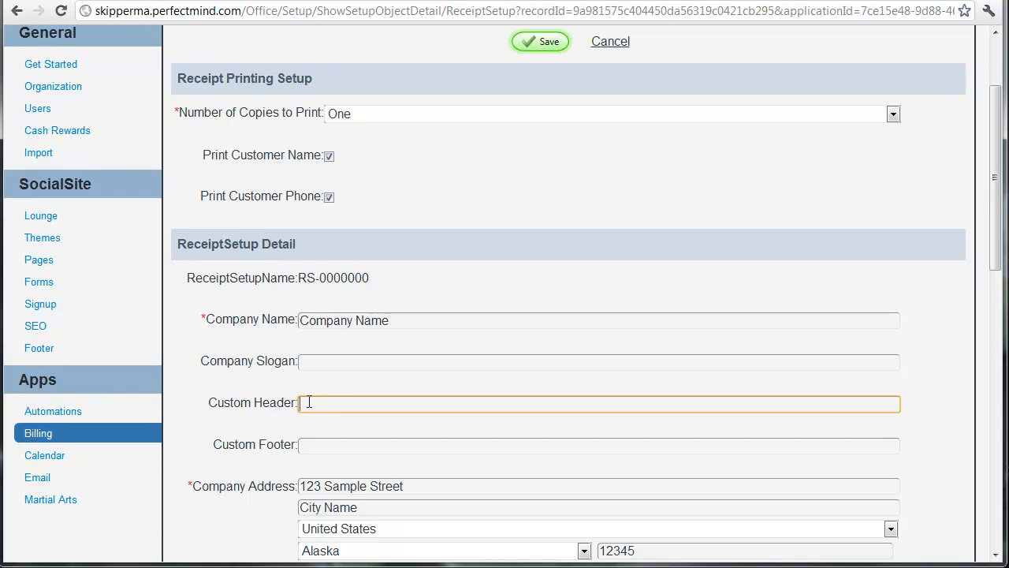
Step: Examine the custom header and footer, company address, company phone and tax registration fields of the receipt setup
{"action": "left_click", "coordinate": [323, 444]}
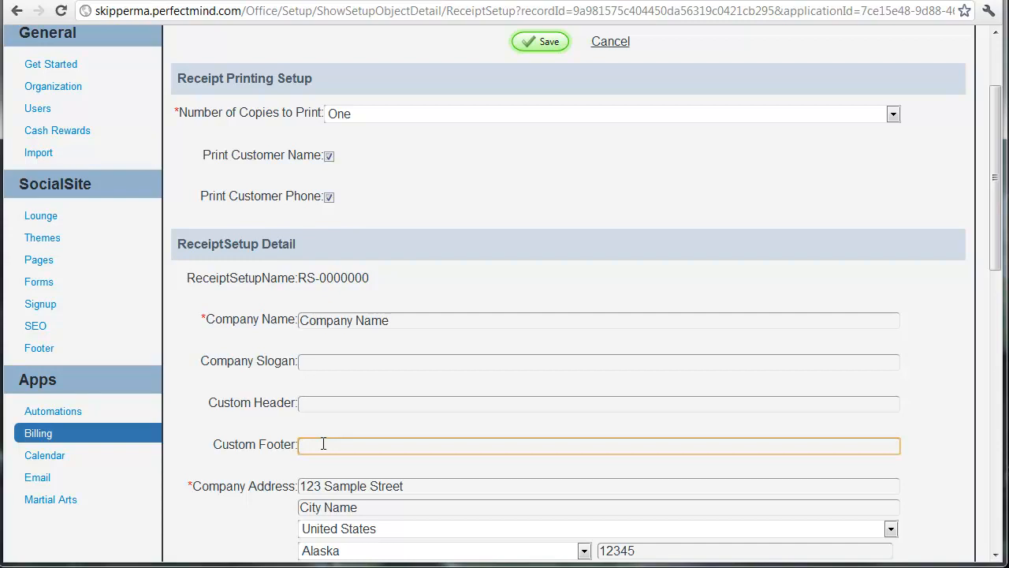
{"action": "left_click", "coordinate": [310, 410]}
{"action": "left_click", "coordinate": [218, 444]}
{"action": "scroll", "coordinate": [269, 397], "scroll_direction": "down", "scroll_amount": 2}
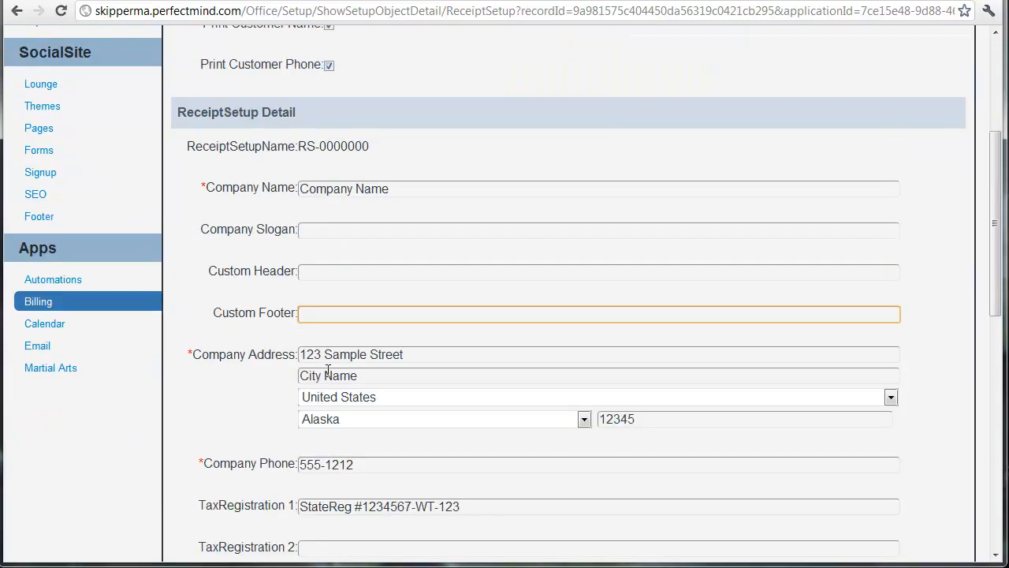
{"action": "left_click", "coordinate": [350, 356]}
{"action": "left_click", "coordinate": [349, 375]}
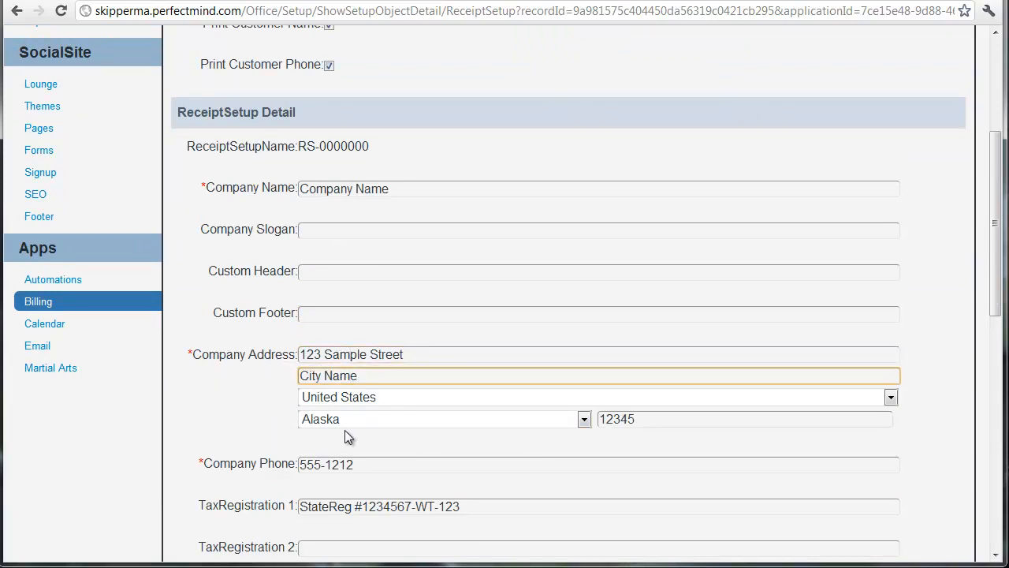
{"action": "left_click_drag", "start_coordinate": [368, 464], "coordinate": [297, 463]}
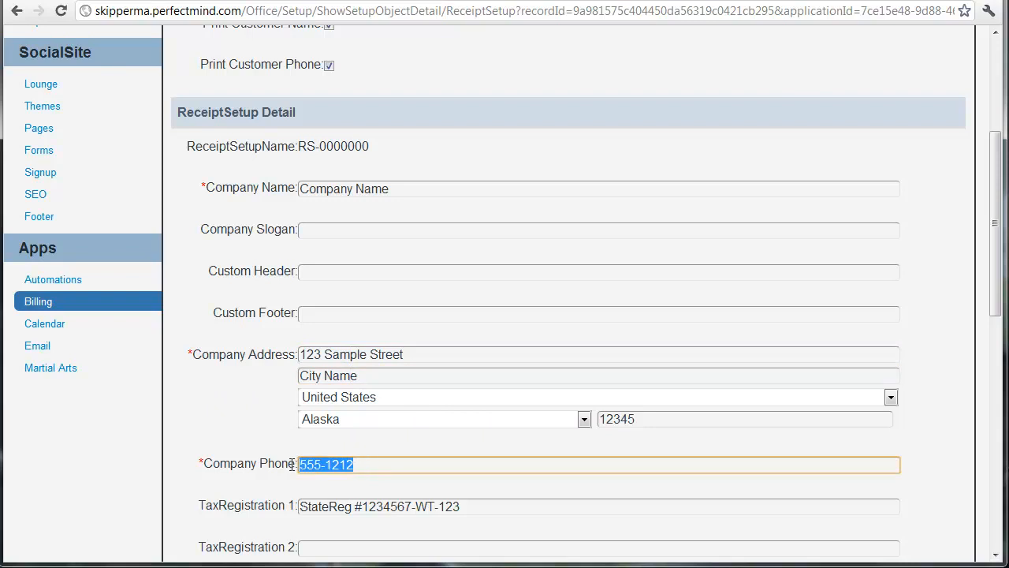
{"action": "scroll", "coordinate": [315, 412], "scroll_direction": "down", "scroll_amount": 2}
{"action": "left_click", "coordinate": [524, 377]}
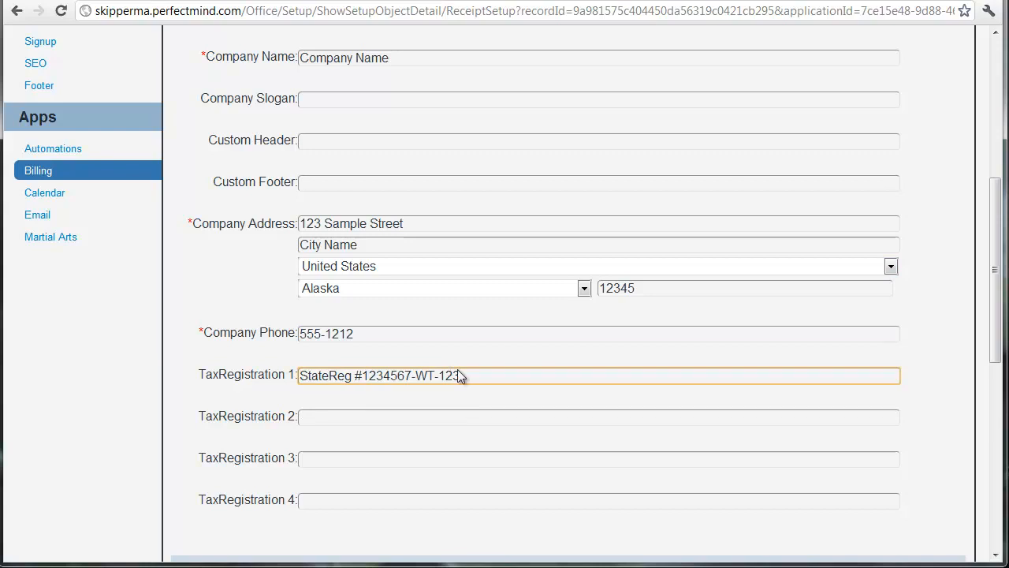
{"action": "left_click_drag", "start_coordinate": [496, 383], "coordinate": [298, 383]}
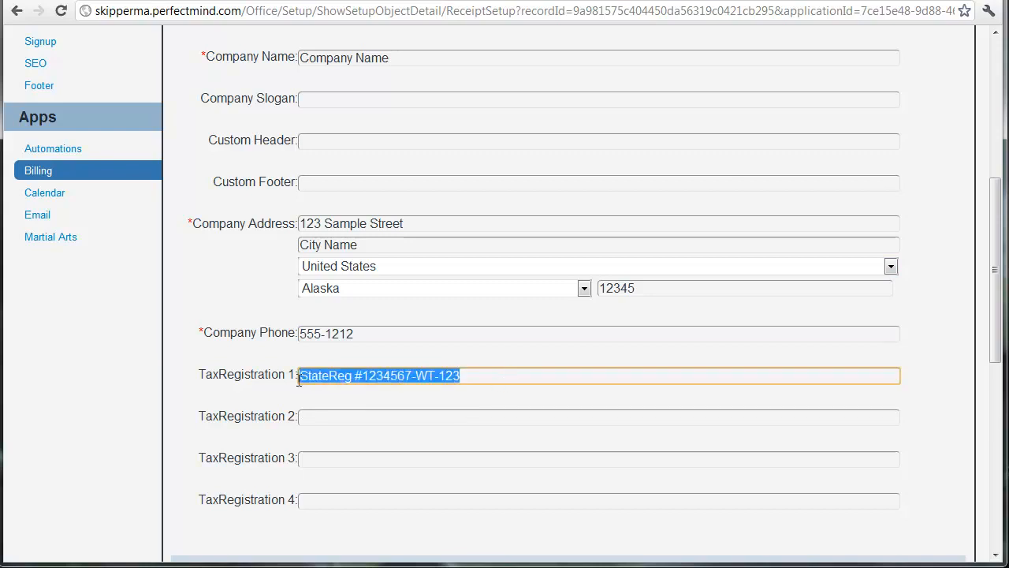
Step: Look over the remaining tax registration fields and the Custom Title and Custom Body fields under Contract Setup Detail
{"action": "left_click", "coordinate": [315, 419]}
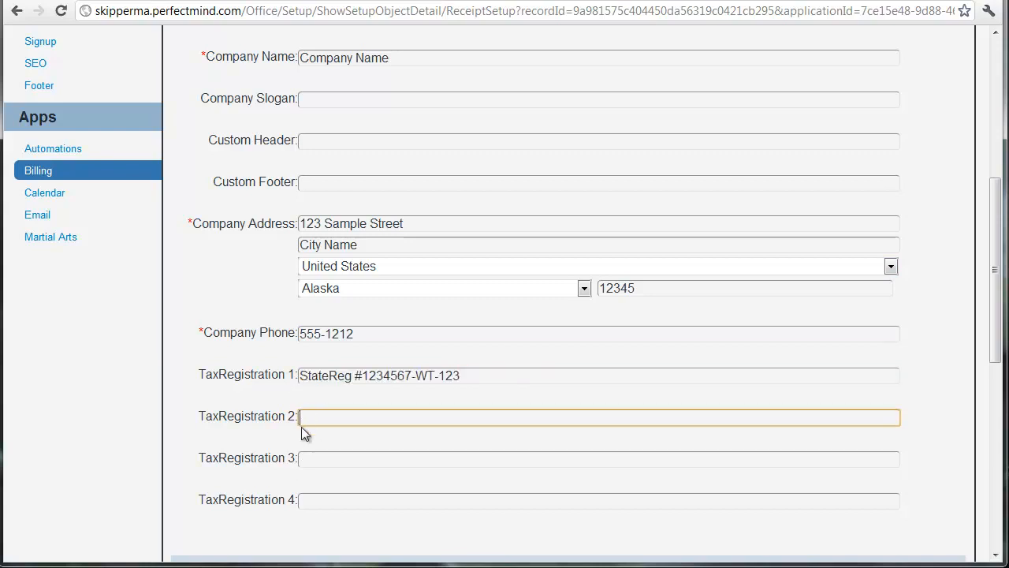
{"action": "left_click", "coordinate": [318, 462]}
{"action": "left_click", "coordinate": [319, 500]}
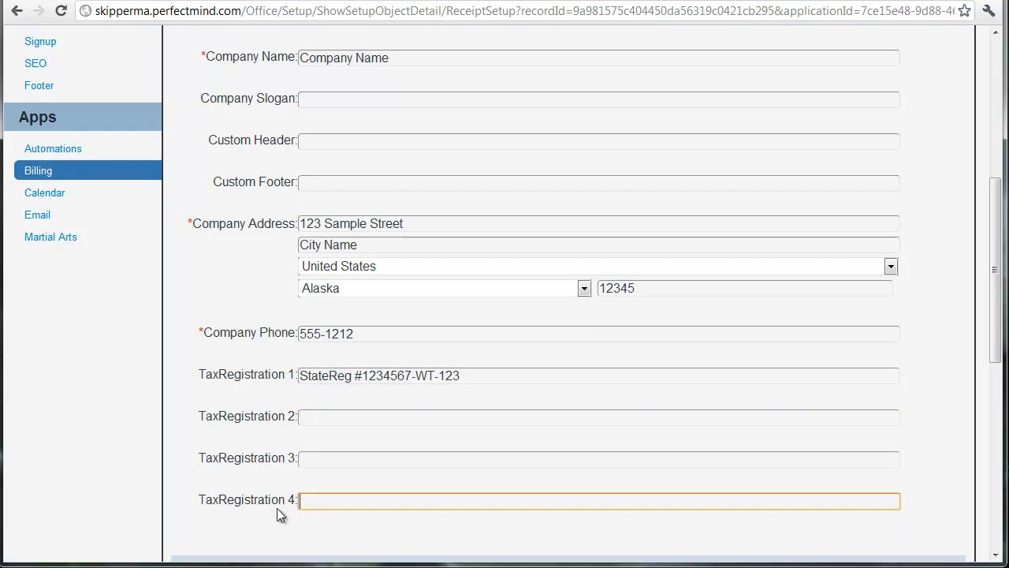
{"action": "scroll", "coordinate": [281, 457], "scroll_direction": "down", "scroll_amount": 5}
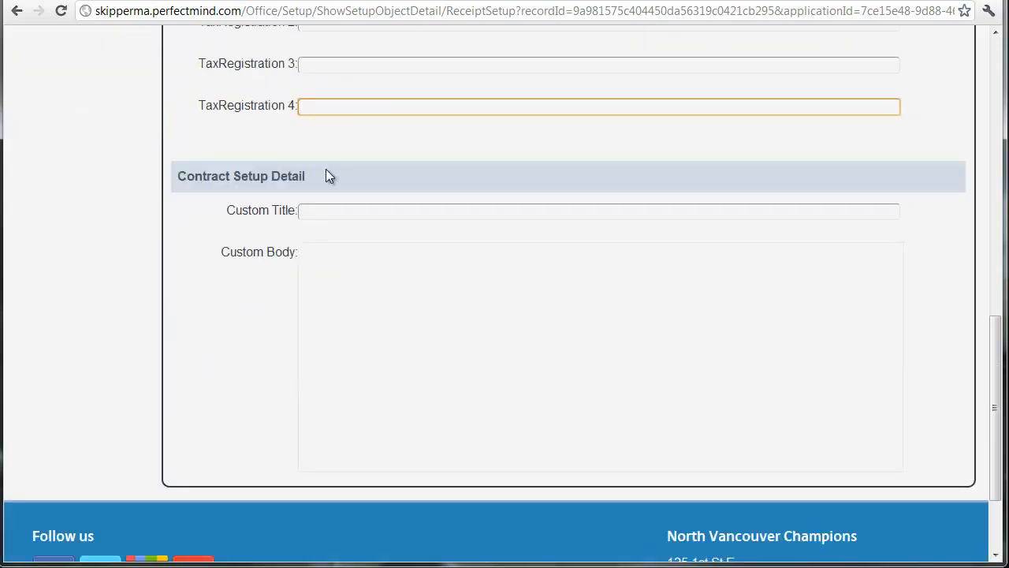
{"action": "left_click", "coordinate": [339, 218]}
{"action": "left_click", "coordinate": [324, 354]}
{"action": "left_click", "coordinate": [329, 218]}
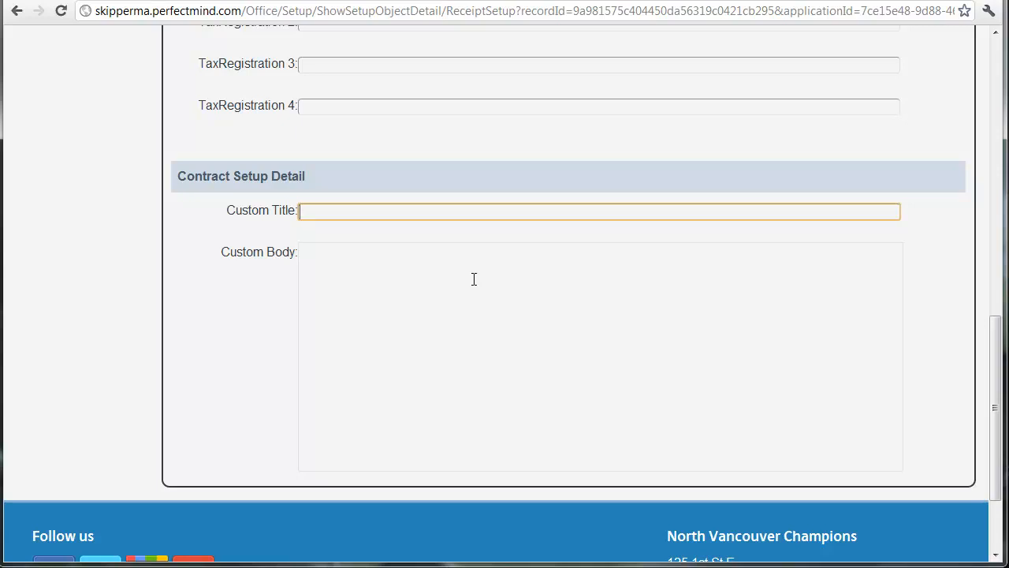
{"action": "left_click", "coordinate": [451, 287]}
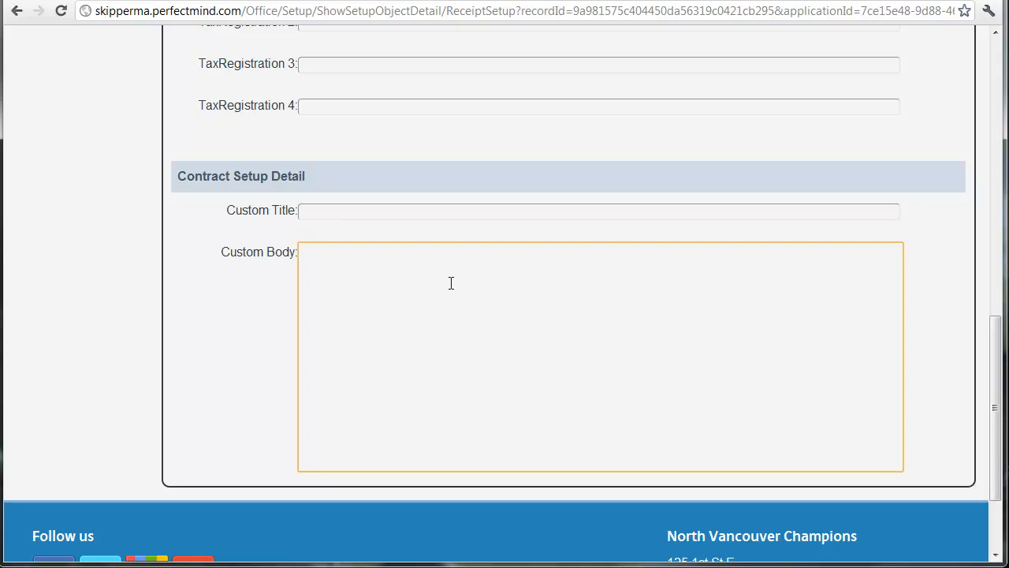
Step: Enter trial text in the contract's Custom Body, clear it again, and cancel editing the receipt setup
{"action": "type", "text": "fgjfg"}
{"action": "left_click_drag", "start_coordinate": [356, 272], "coordinate": [272, 250]}
{"action": "key", "text": "BackSpace"}
{"action": "left_click", "coordinate": [380, 216]}
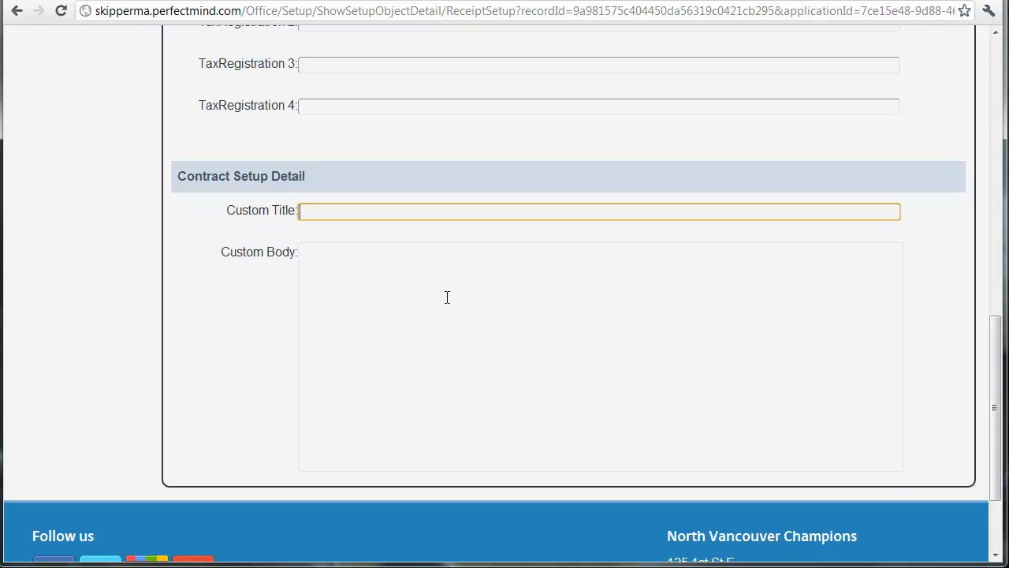
{"action": "left_click", "coordinate": [559, 354]}
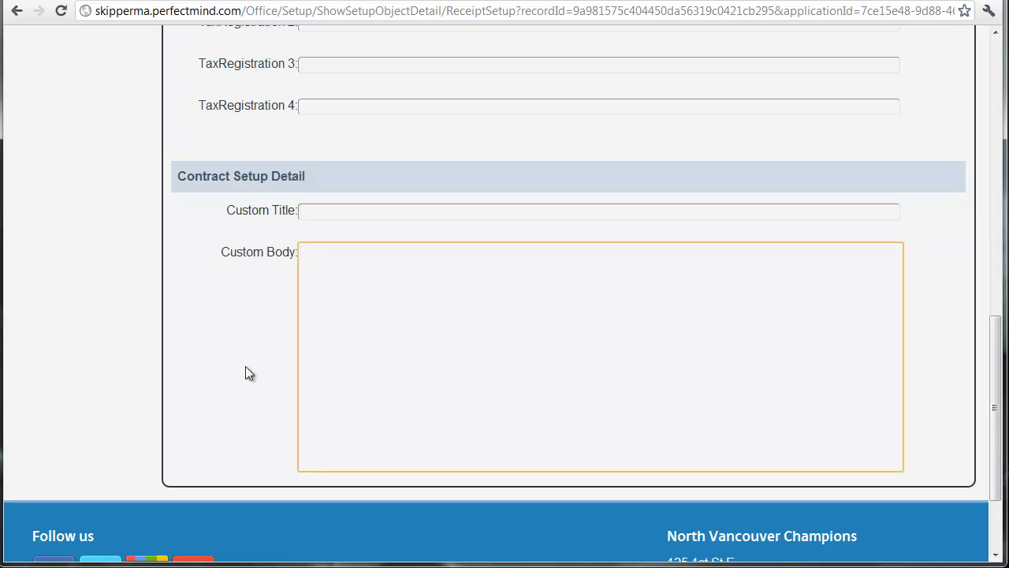
{"action": "scroll", "coordinate": [273, 411], "scroll_direction": "up", "scroll_amount": 10}
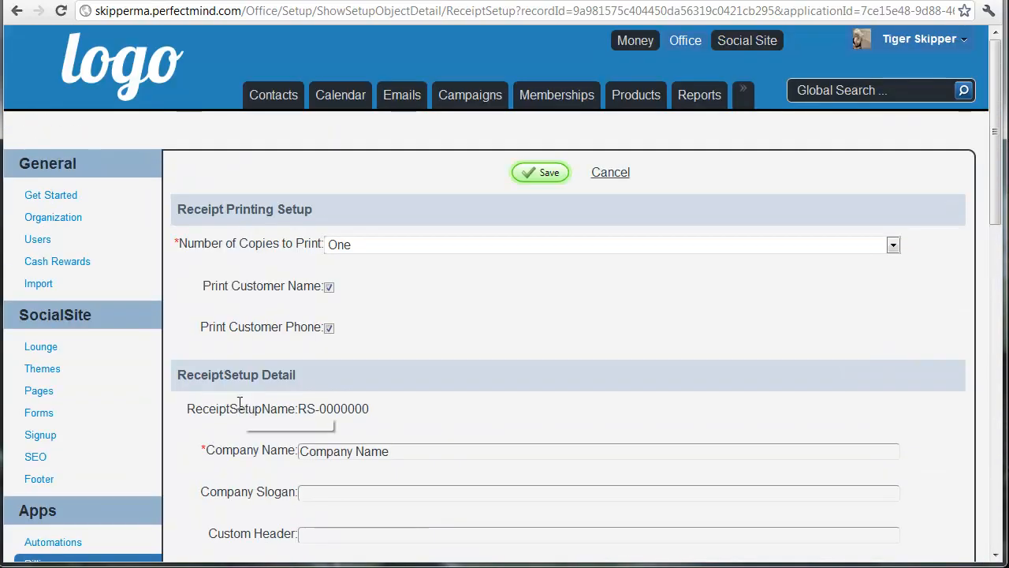
{"action": "left_click", "coordinate": [612, 175]}
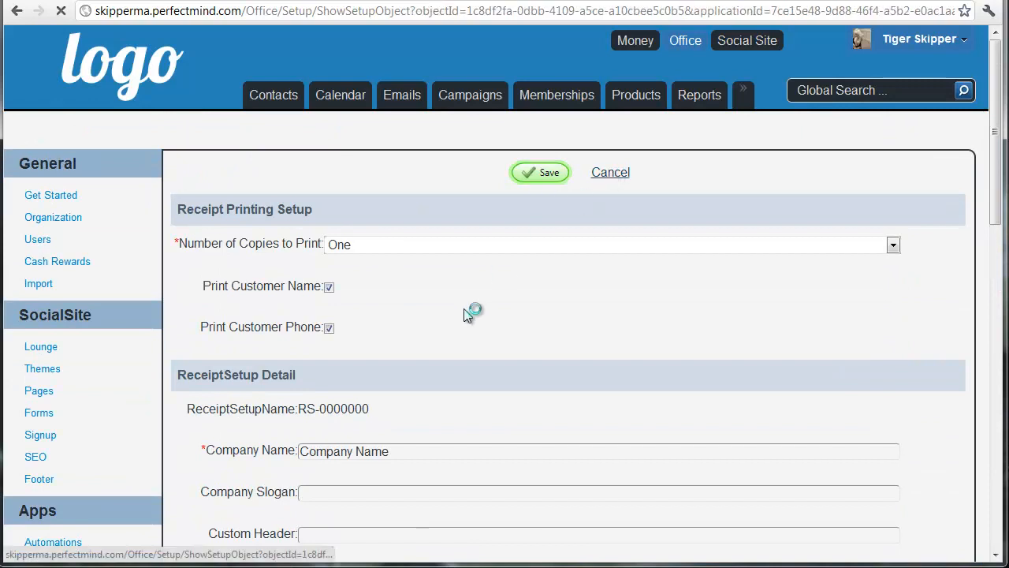
Step: Open the existing 10% record from the Discount setup of the Billing app
{"action": "scroll", "coordinate": [157, 347], "scroll_direction": "down", "scroll_amount": 2}
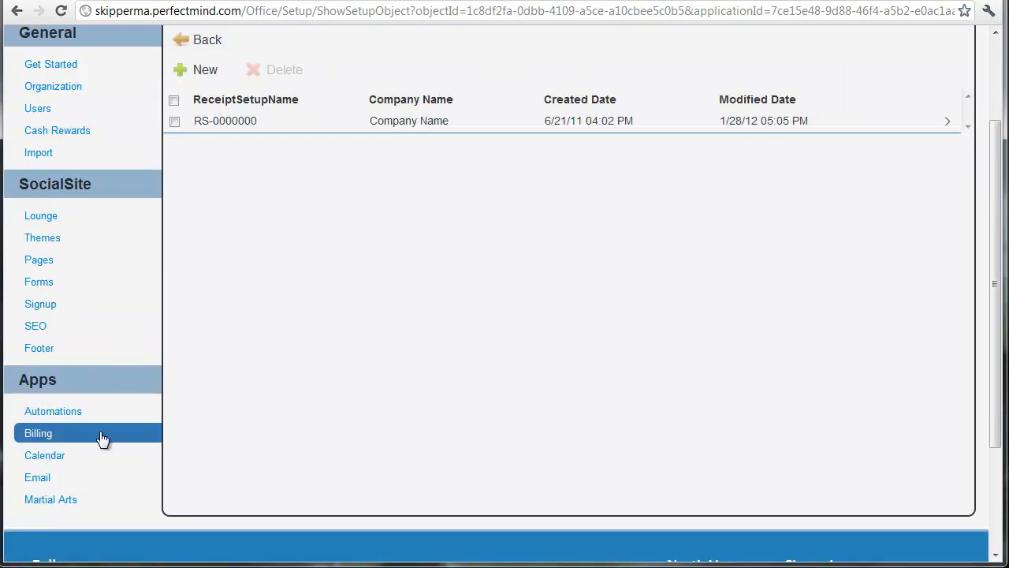
{"action": "left_click", "coordinate": [41, 439]}
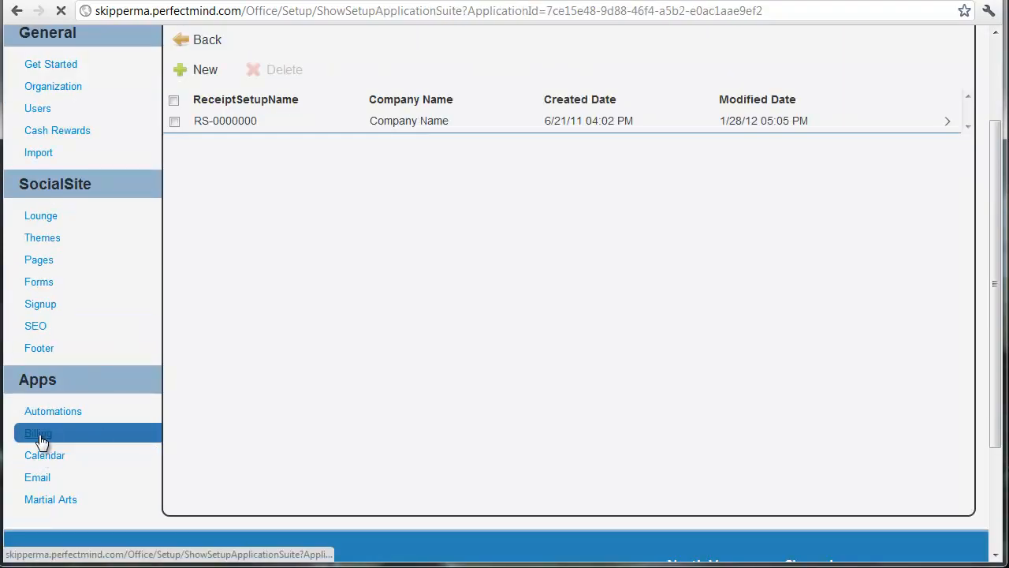
{"action": "scroll", "coordinate": [664, 433], "scroll_direction": "down", "scroll_amount": 5}
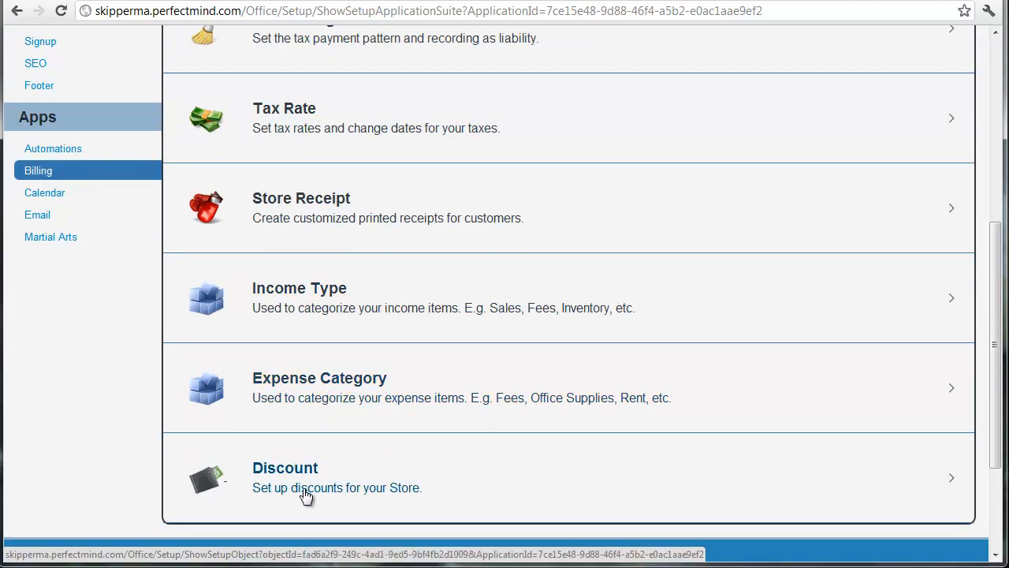
{"action": "left_click", "coordinate": [257, 477]}
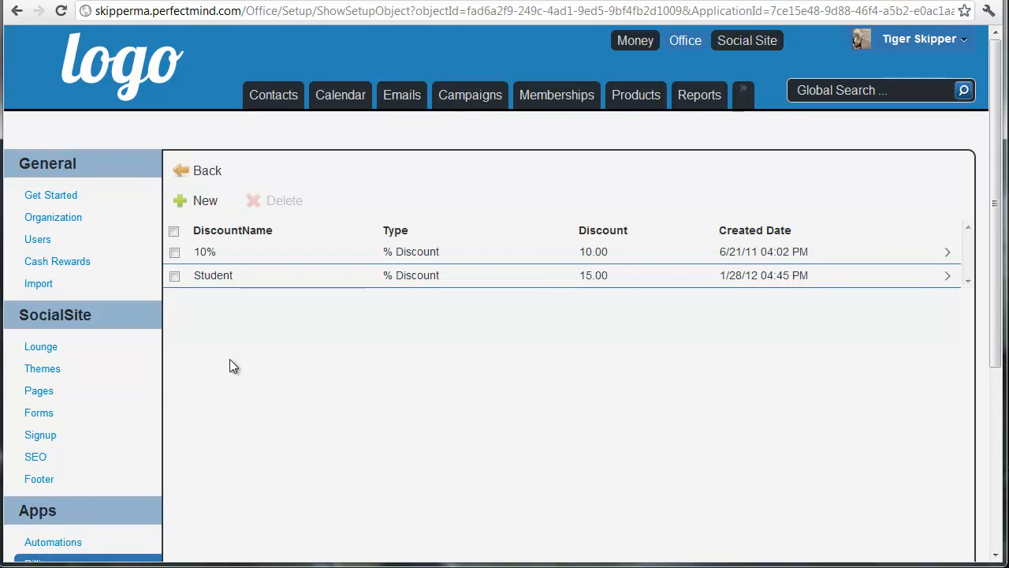
{"action": "left_click", "coordinate": [311, 259]}
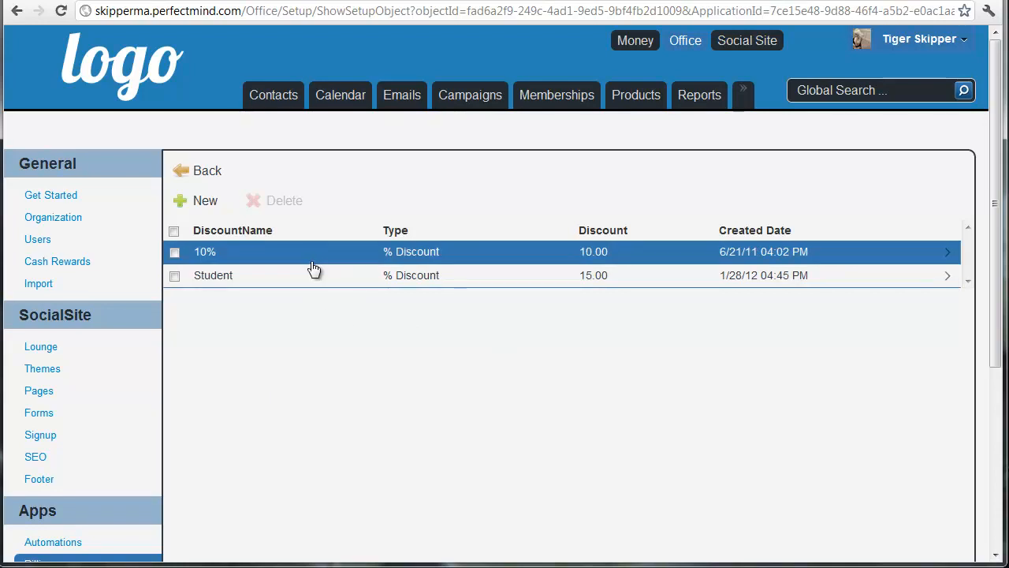
{"action": "left_click", "coordinate": [311, 259]}
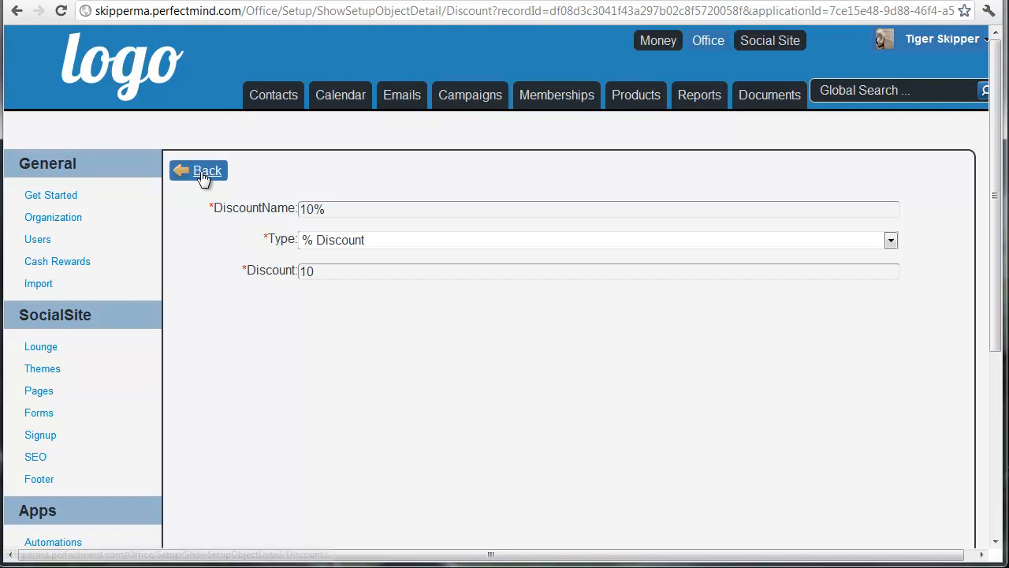
Step: Start a new store discount and name it 25%
{"action": "left_click", "coordinate": [197, 201]}
{"action": "left_click", "coordinate": [327, 212]}
{"action": "type", "text": "studen"}
{"action": "key", "text": "BackSpace"}
{"action": "key", "text": "BackSpace"}
{"action": "key", "text": "BackSpace"}
{"action": "key", "text": "BackSpace"}
{"action": "key", "text": "BackSpace"}
{"action": "key", "text": "BackSpace"}
{"action": "type", "text": "25%"}
Step: Set the new discount's type to % Discount and its value to 25, and save it
{"action": "left_click_drag", "start_coordinate": [293, 243], "coordinate": [323, 231]}
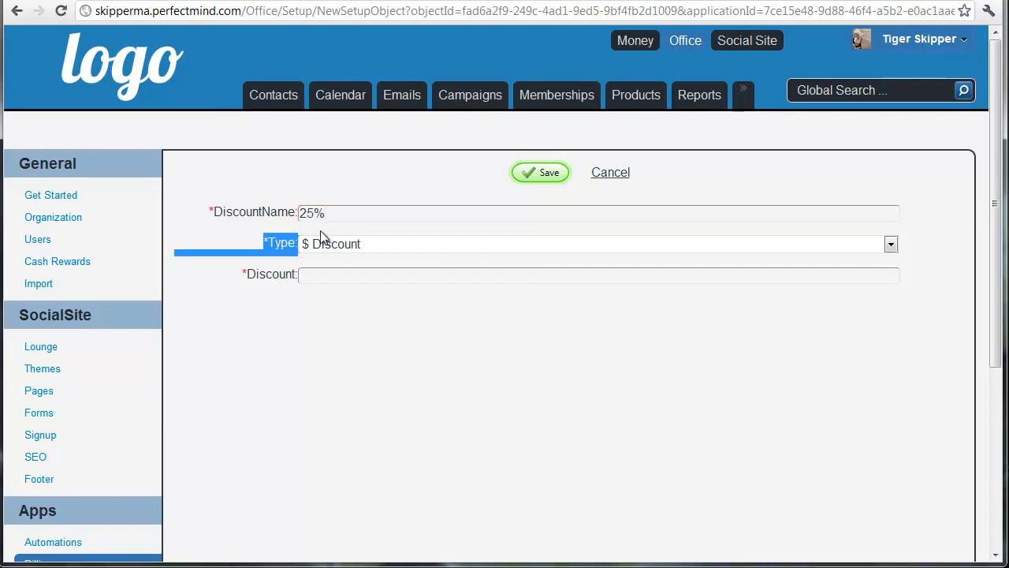
{"action": "left_click", "coordinate": [345, 245]}
{"action": "left_click", "coordinate": [345, 257]}
{"action": "left_click", "coordinate": [354, 247]}
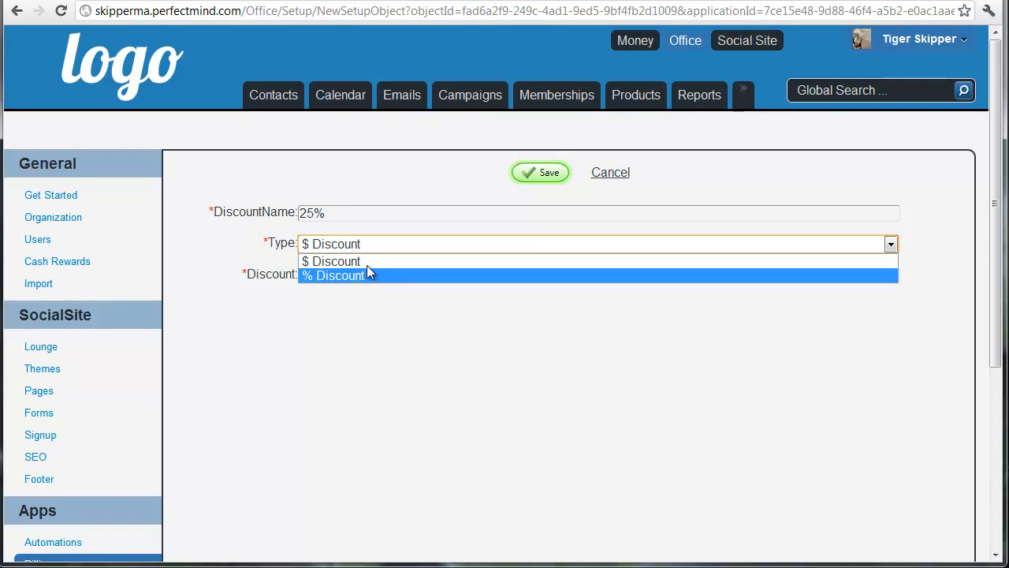
{"action": "left_click", "coordinate": [342, 298]}
{"action": "type", "text": "25"}
{"action": "left_click", "coordinate": [481, 324]}
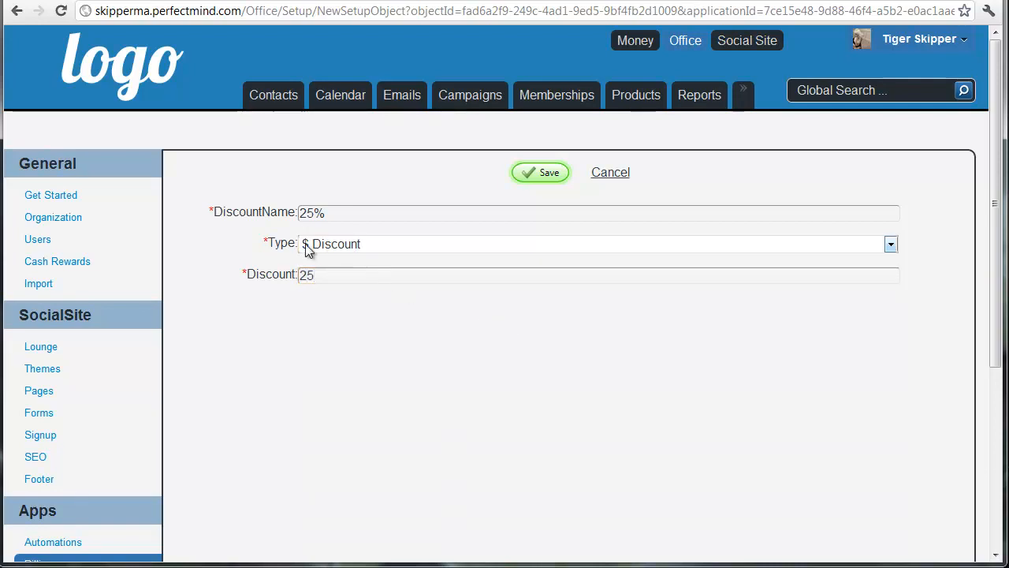
{"action": "left_click", "coordinate": [330, 245]}
{"action": "left_click", "coordinate": [322, 275]}
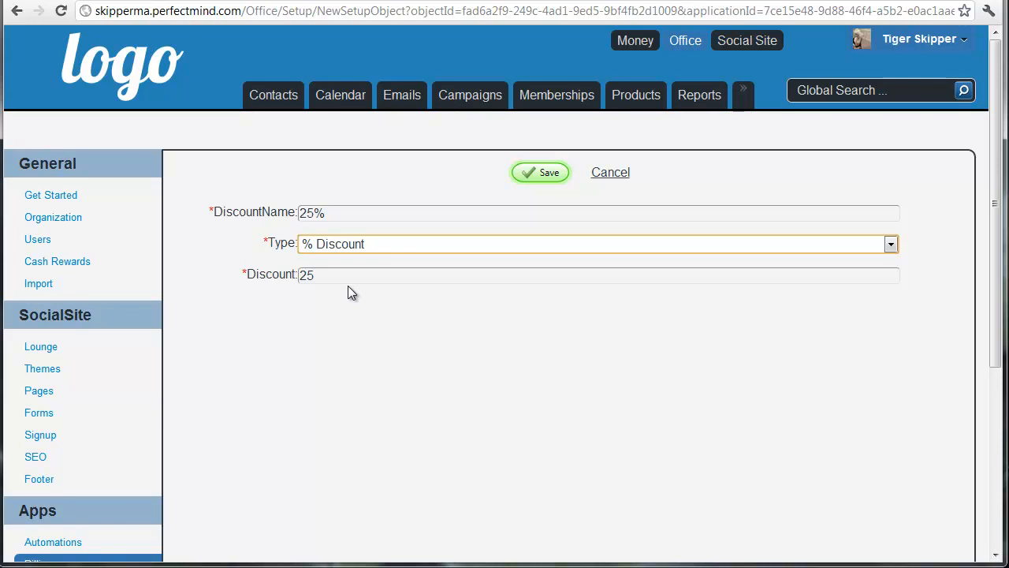
{"action": "left_click", "coordinate": [535, 172]}
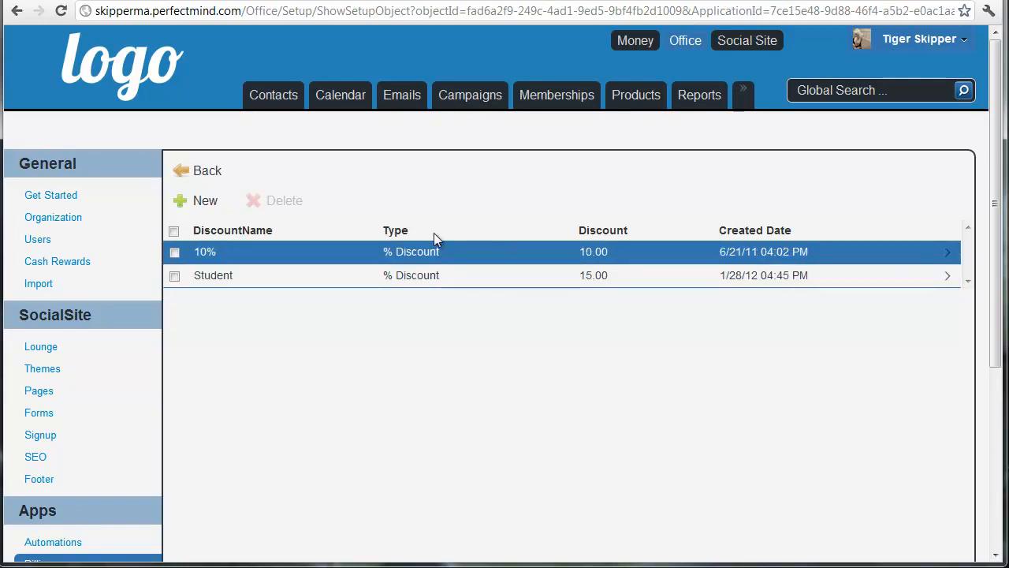
Step: Open the Instructor list in the Calendar app setup and select all instructors
{"action": "scroll", "coordinate": [320, 210], "scroll_direction": "down", "scroll_amount": 2}
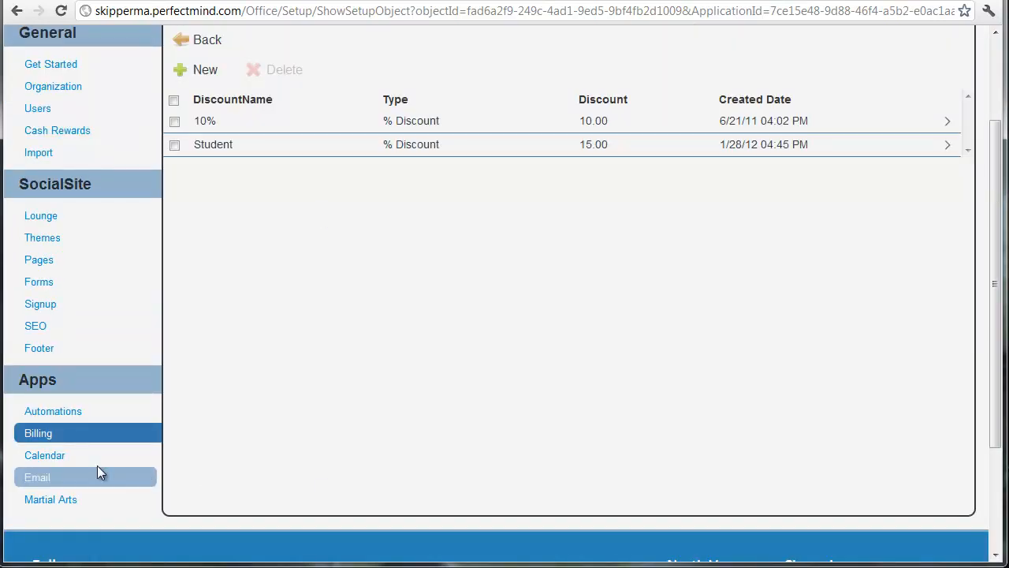
{"action": "left_click", "coordinate": [57, 461]}
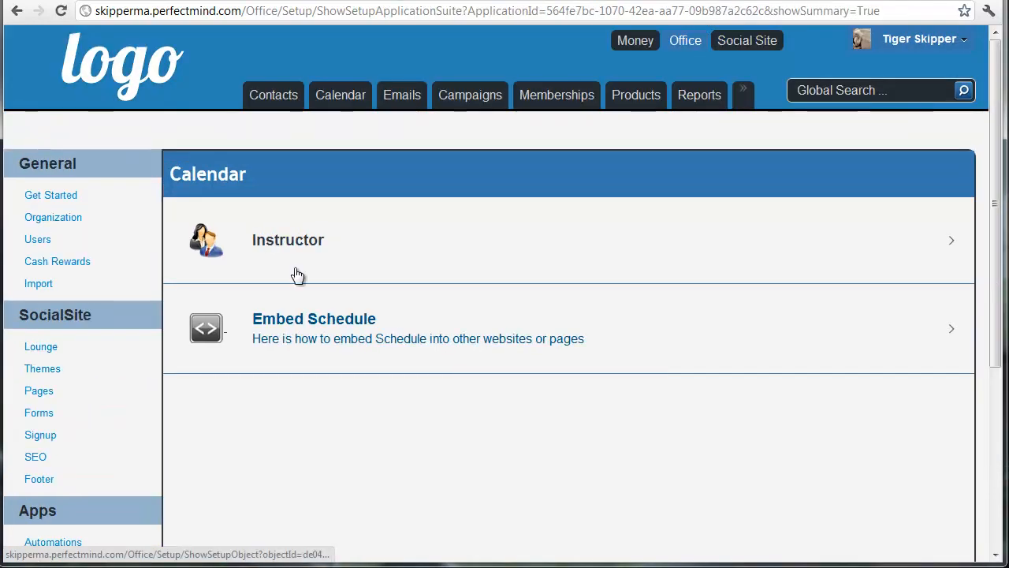
{"action": "left_click", "coordinate": [284, 239]}
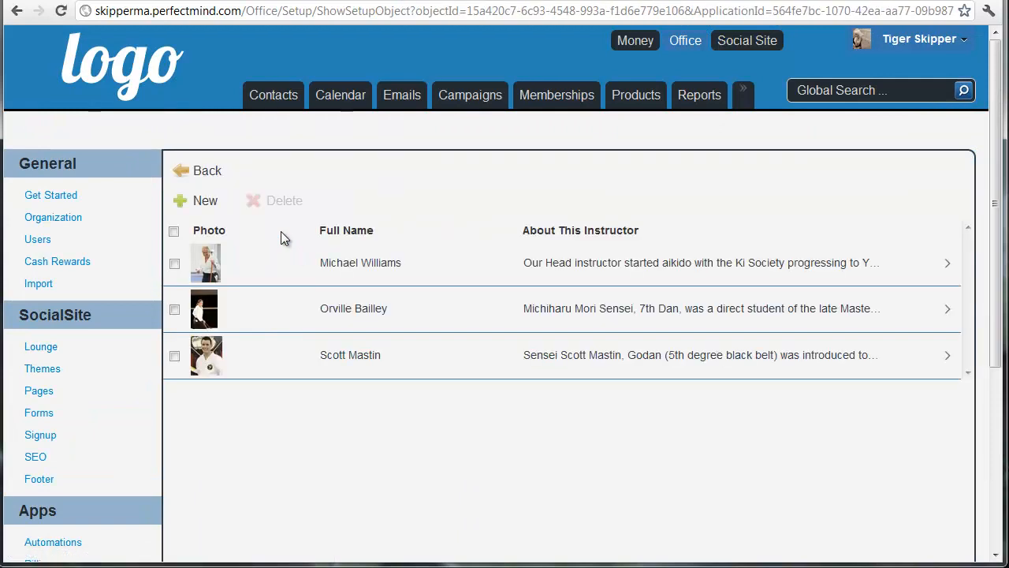
{"action": "left_click", "coordinate": [174, 231]}
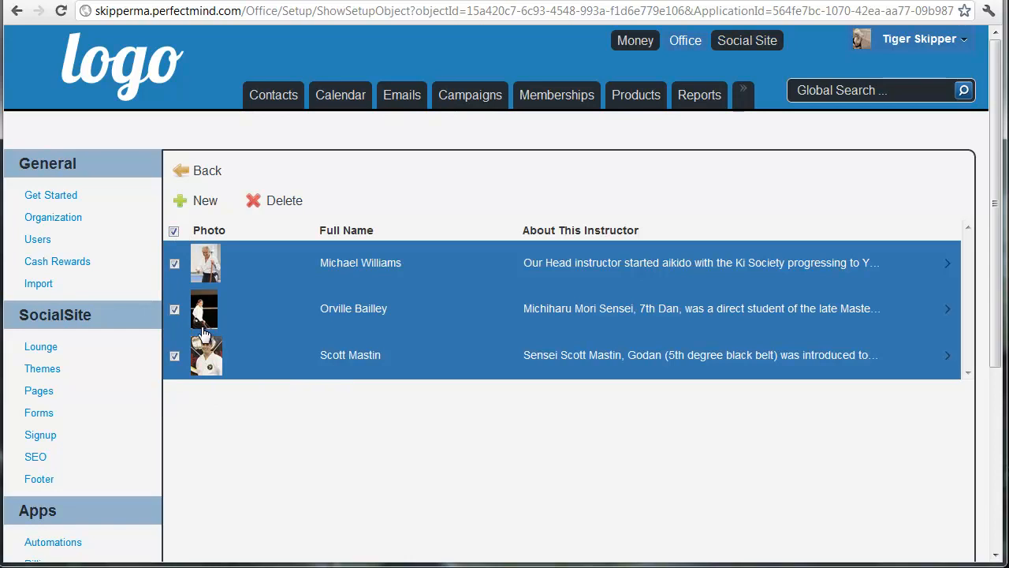
Step: Start a new instructor record, look over its name and About This Instructor fields, and check the photo file chooser without picking a file
{"action": "left_click", "coordinate": [207, 203]}
{"action": "left_click", "coordinate": [351, 214]}
{"action": "left_click", "coordinate": [348, 256]}
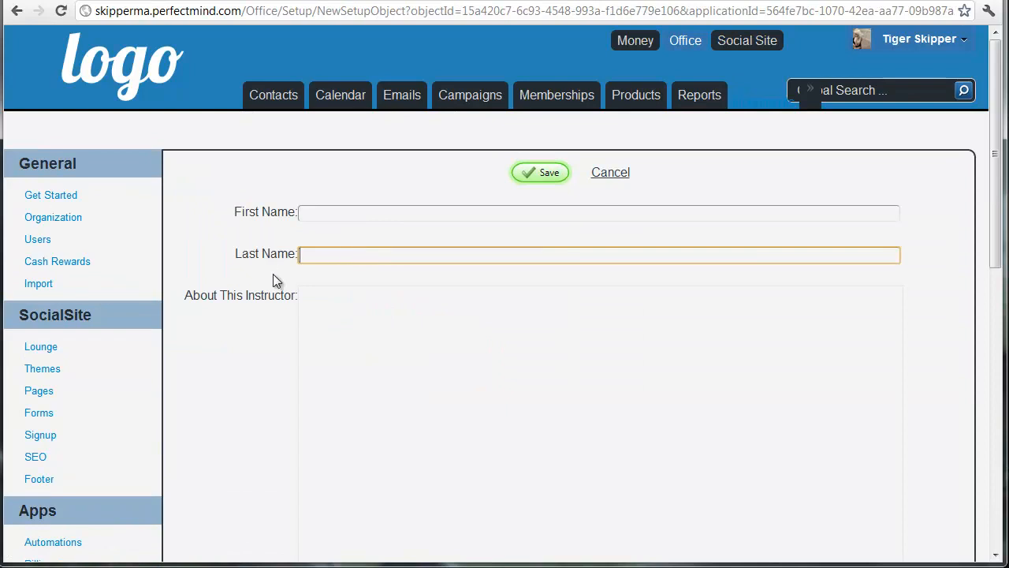
{"action": "scroll", "coordinate": [273, 274], "scroll_direction": "down", "scroll_amount": 3}
{"action": "left_click", "coordinate": [374, 245]}
{"action": "scroll", "coordinate": [268, 354], "scroll_direction": "down", "scroll_amount": 6}
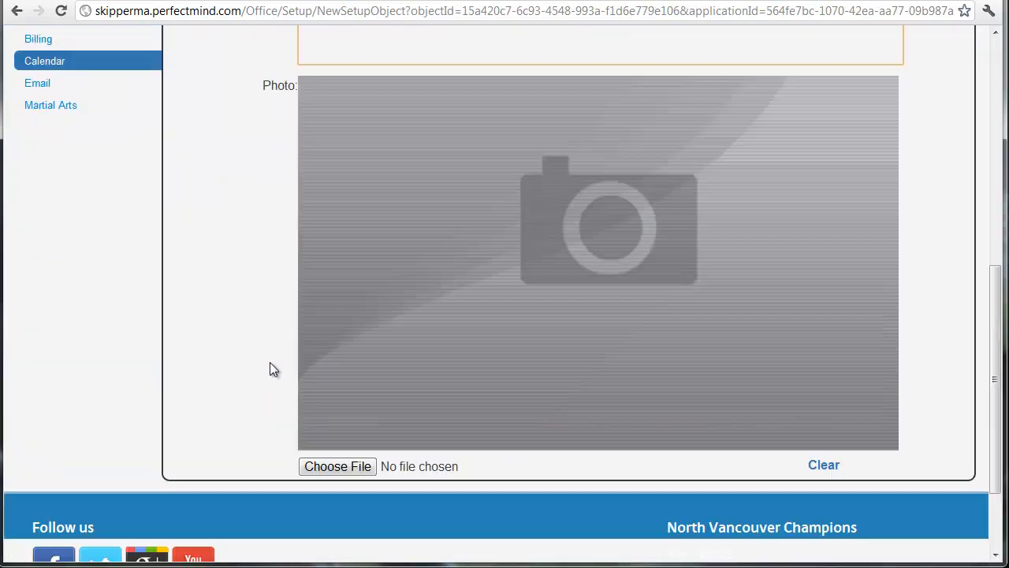
{"action": "left_click", "coordinate": [339, 466]}
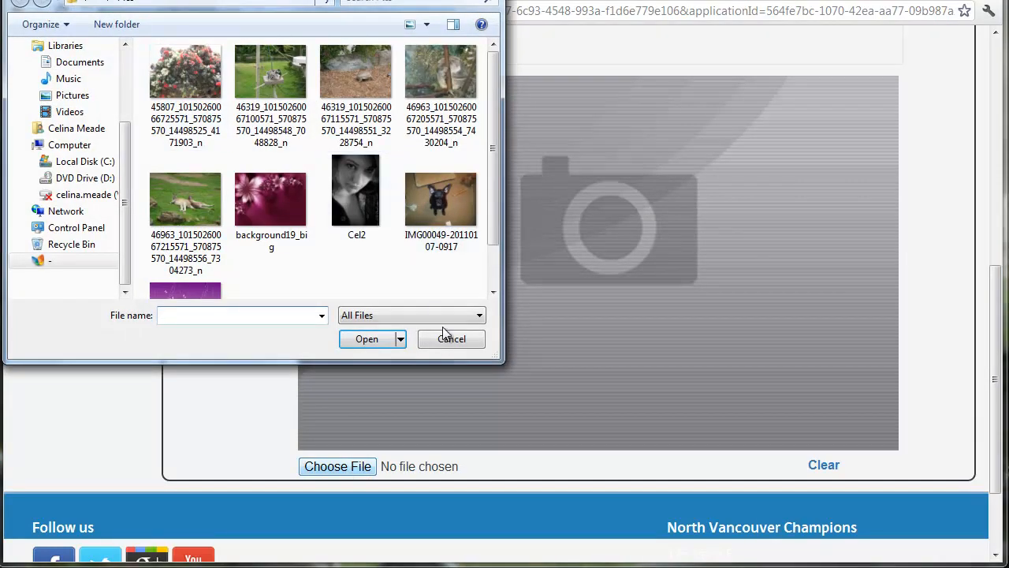
{"action": "left_click", "coordinate": [464, 344]}
Step: Review the blank instructor form again, covering the About This Instructor description and the photo upload area
{"action": "scroll", "coordinate": [258, 414], "scroll_direction": "up", "scroll_amount": 8}
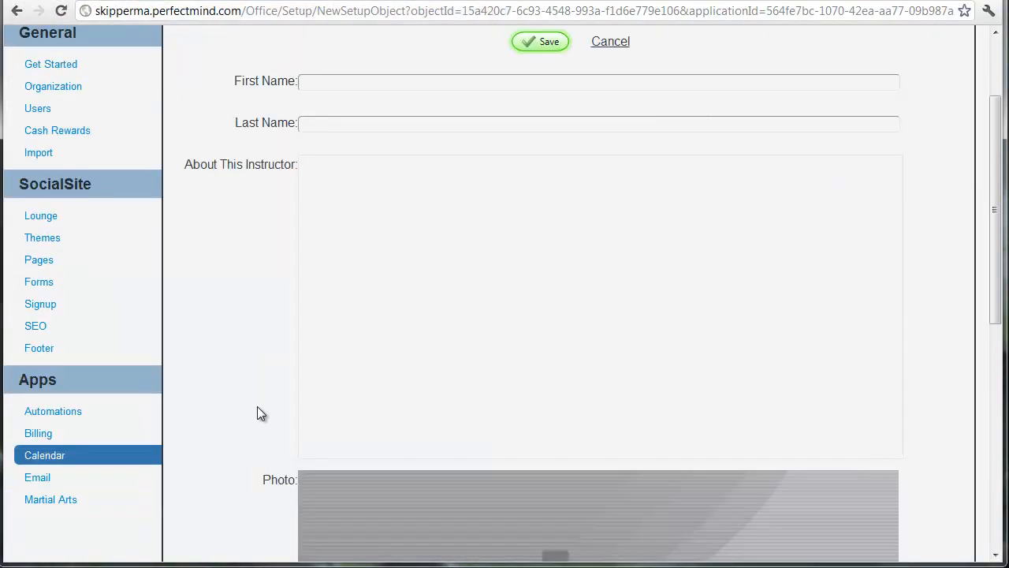
{"action": "left_click", "coordinate": [466, 402]}
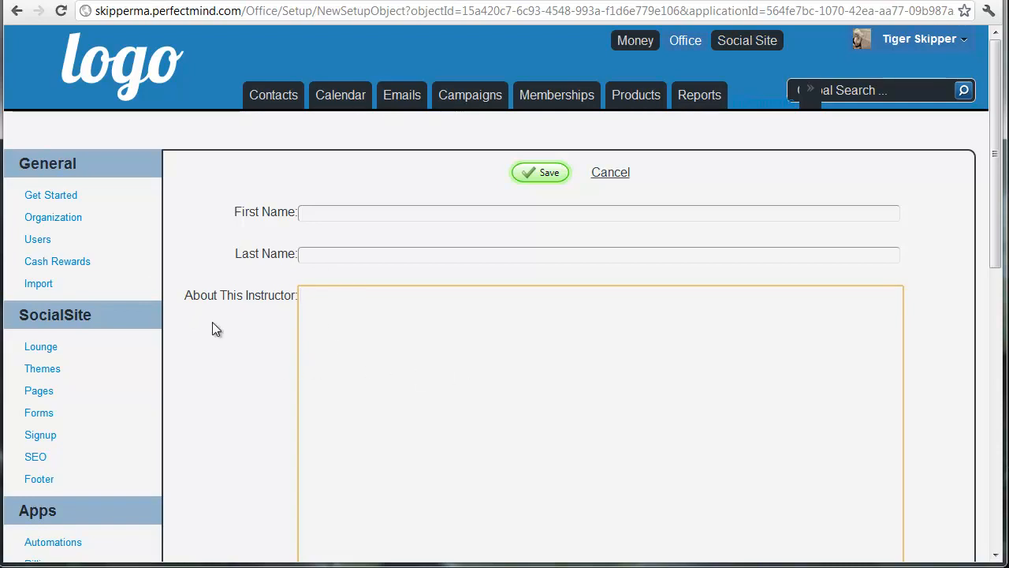
{"action": "scroll", "coordinate": [394, 302], "scroll_direction": "down", "scroll_amount": 3}
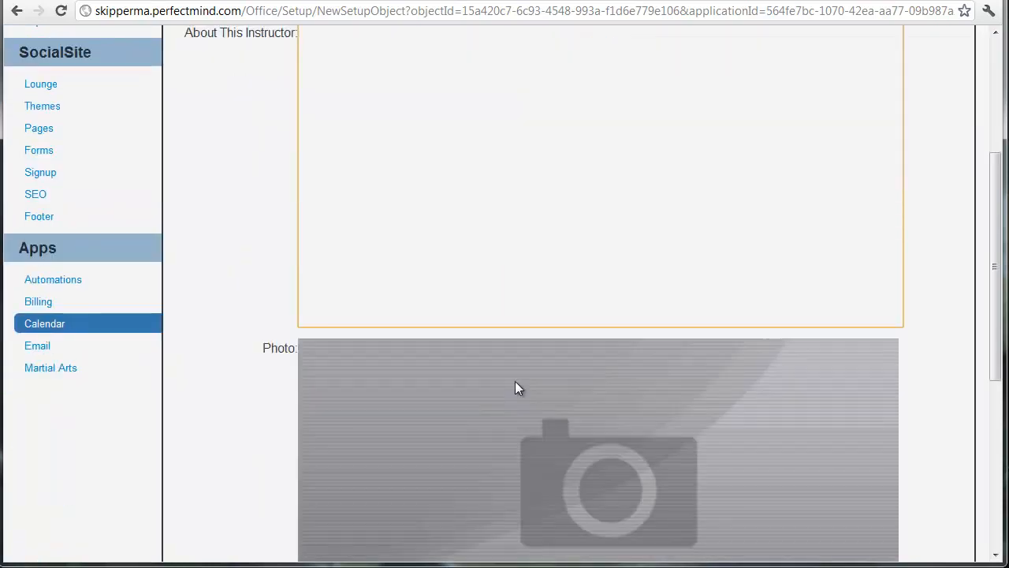
{"action": "scroll", "coordinate": [444, 398], "scroll_direction": "down", "scroll_amount": 3}
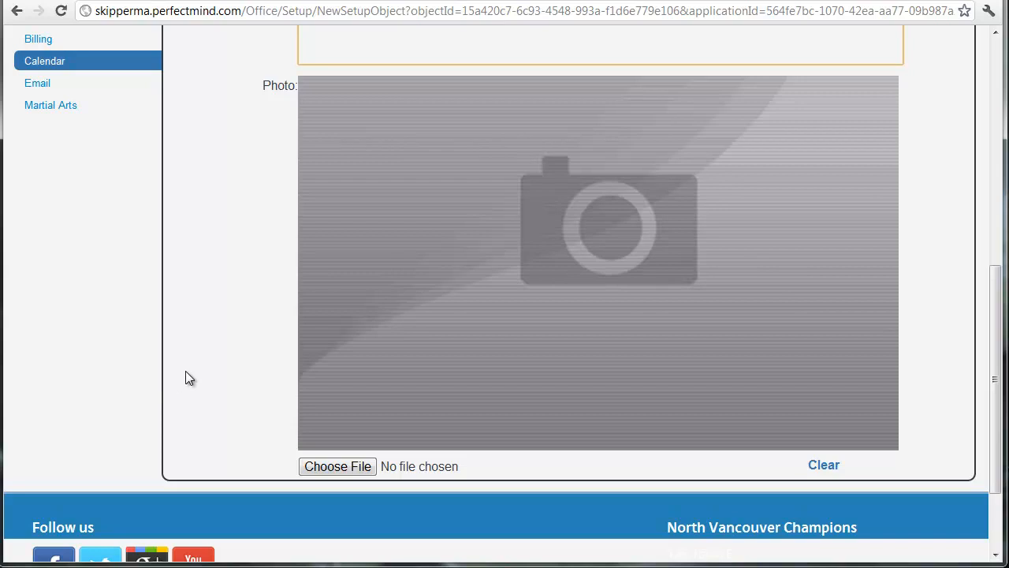
{"action": "scroll", "coordinate": [284, 509], "scroll_direction": "up", "scroll_amount": 8}
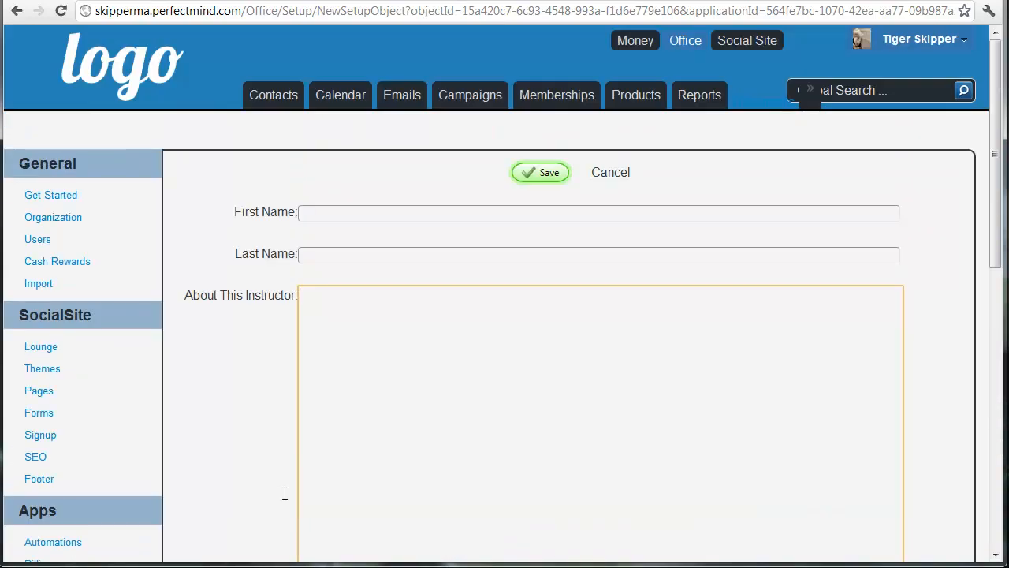
Step: Abandon the new instructor record and open the email account list of the Email app
{"action": "left_click", "coordinate": [619, 178]}
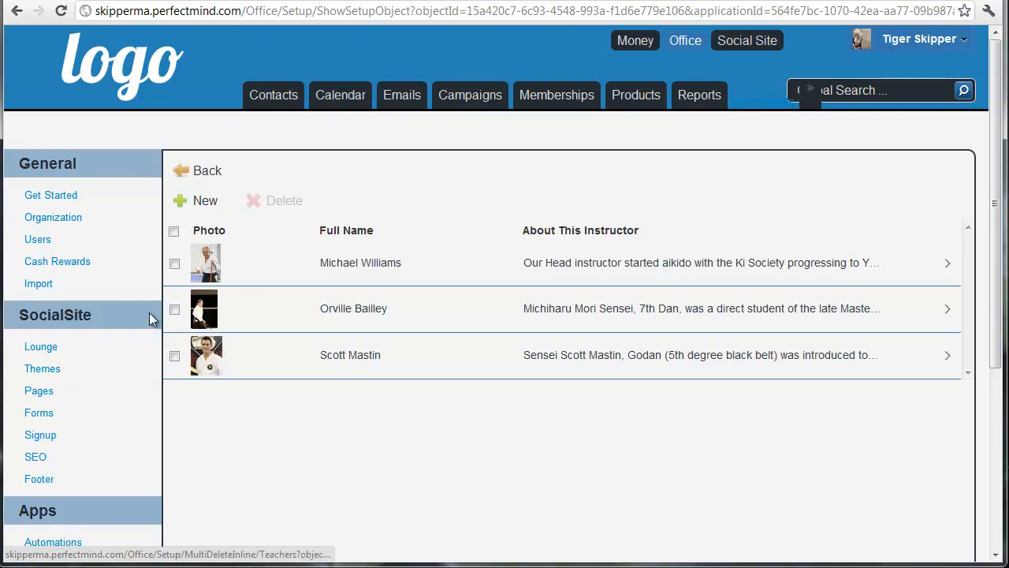
{"action": "scroll", "coordinate": [151, 318], "scroll_direction": "down", "scroll_amount": 3}
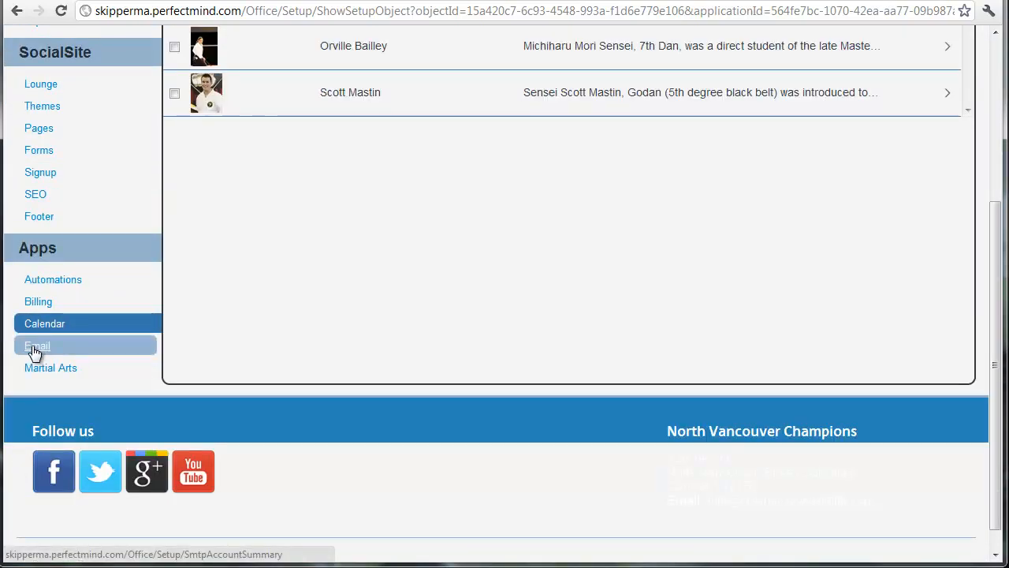
{"action": "left_click", "coordinate": [36, 348]}
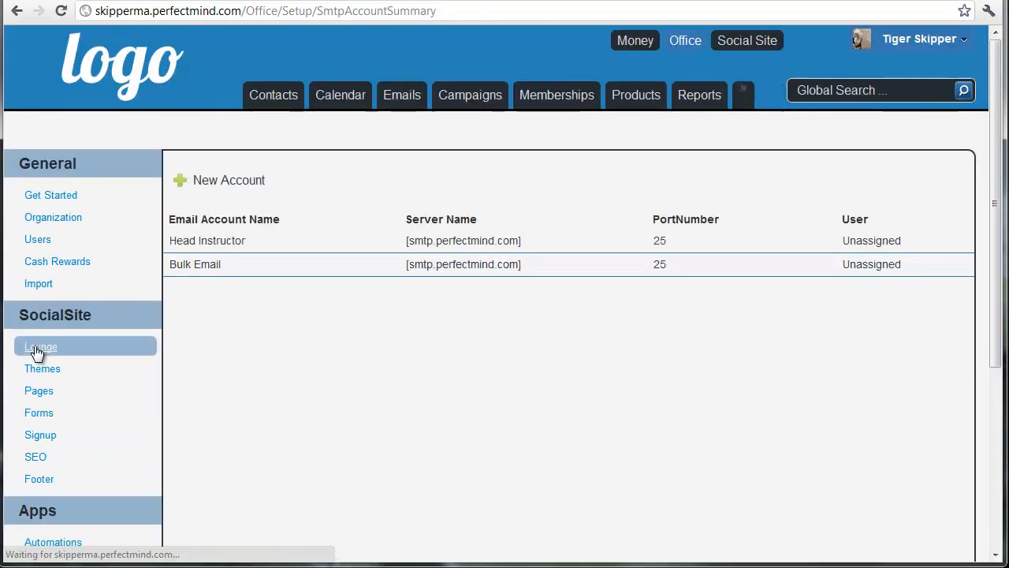
Step: Open the Bulk Email account's settings and examine its Email Account Name
{"action": "left_click", "coordinate": [175, 272]}
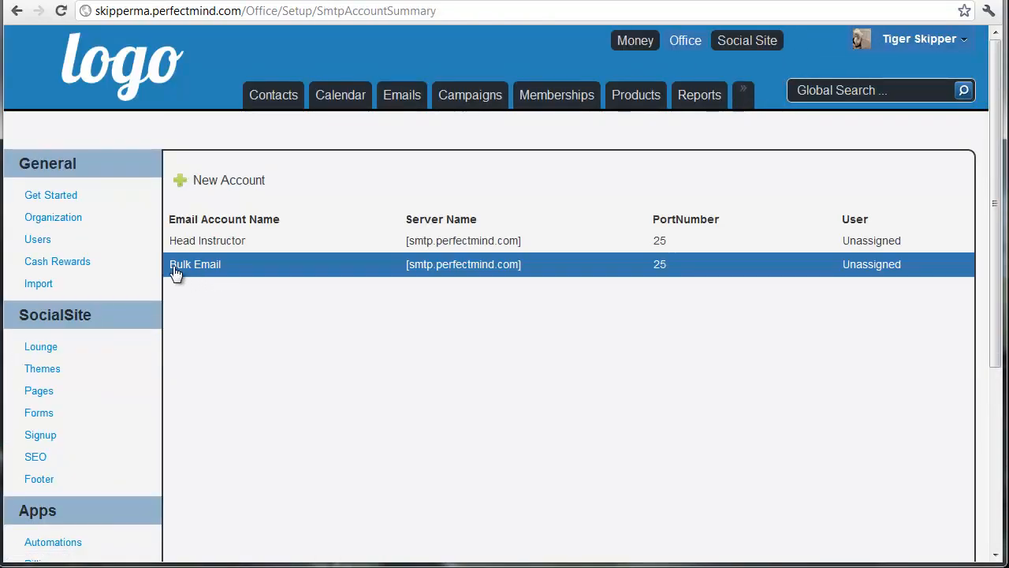
{"action": "left_click", "coordinate": [214, 272]}
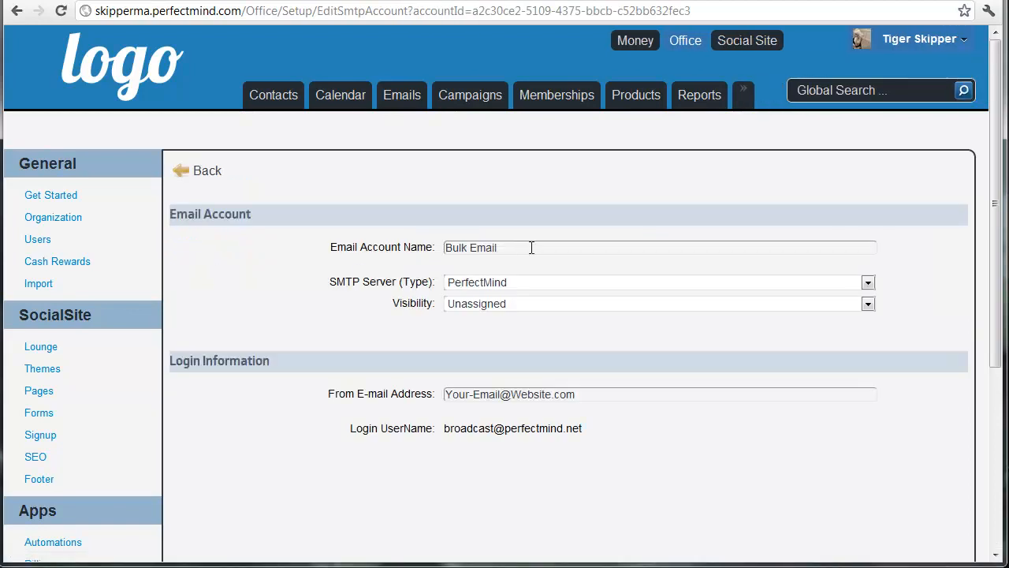
{"action": "left_click_drag", "start_coordinate": [531, 247], "coordinate": [431, 245]}
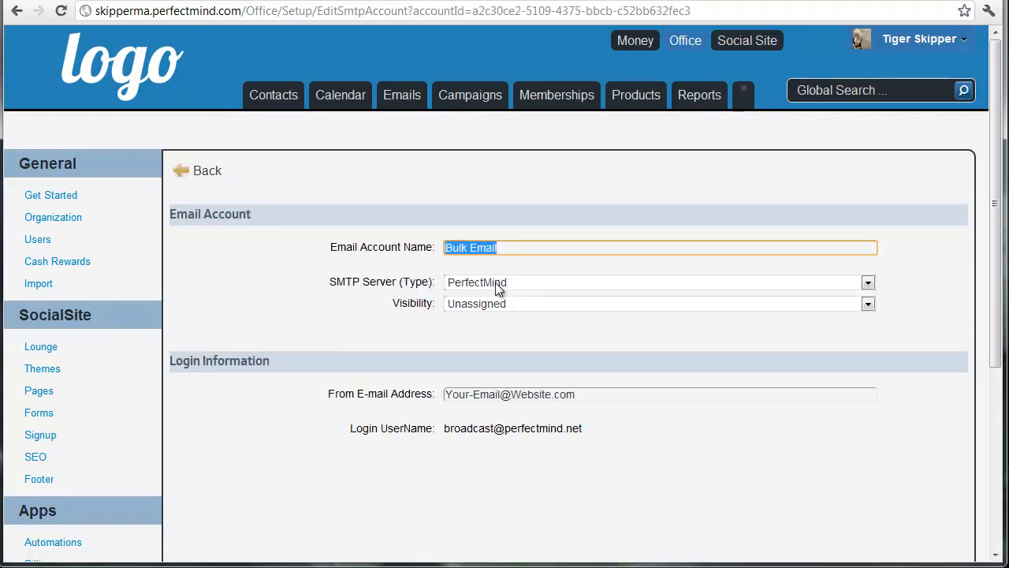
Step: Review the Bulk Email account's From E-mail Address field and leave the account without saving
{"action": "scroll", "coordinate": [398, 282], "scroll_direction": "down", "scroll_amount": 2}
{"action": "left_click_drag", "start_coordinate": [327, 263], "coordinate": [433, 263]}
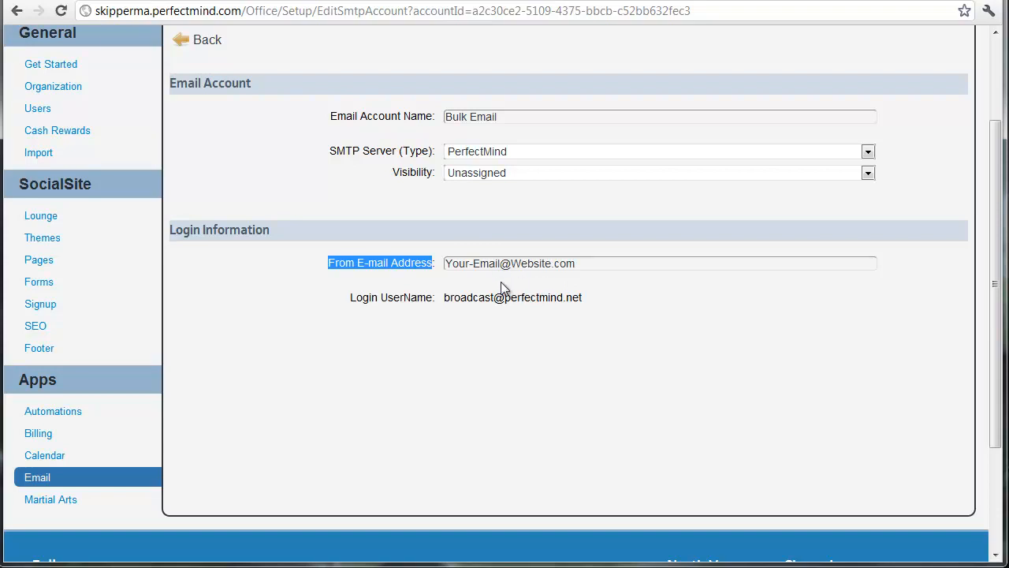
{"action": "double_click", "coordinate": [499, 263]}
{"action": "left_click", "coordinate": [518, 263]}
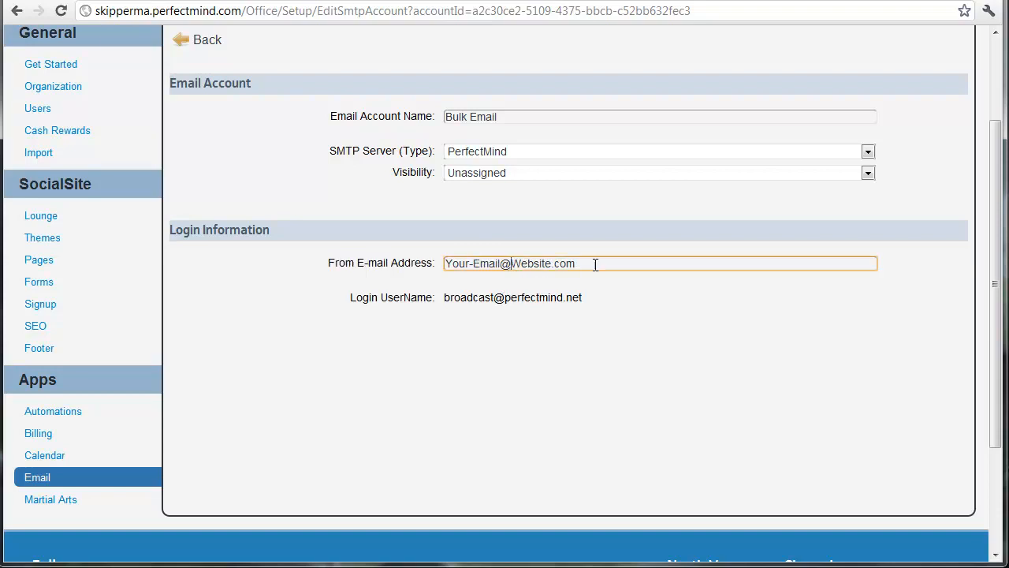
{"action": "left_click_drag", "start_coordinate": [598, 265], "coordinate": [399, 257]}
{"action": "scroll", "coordinate": [485, 373], "scroll_direction": "up", "scroll_amount": 3}
{"action": "left_click", "coordinate": [622, 394]}
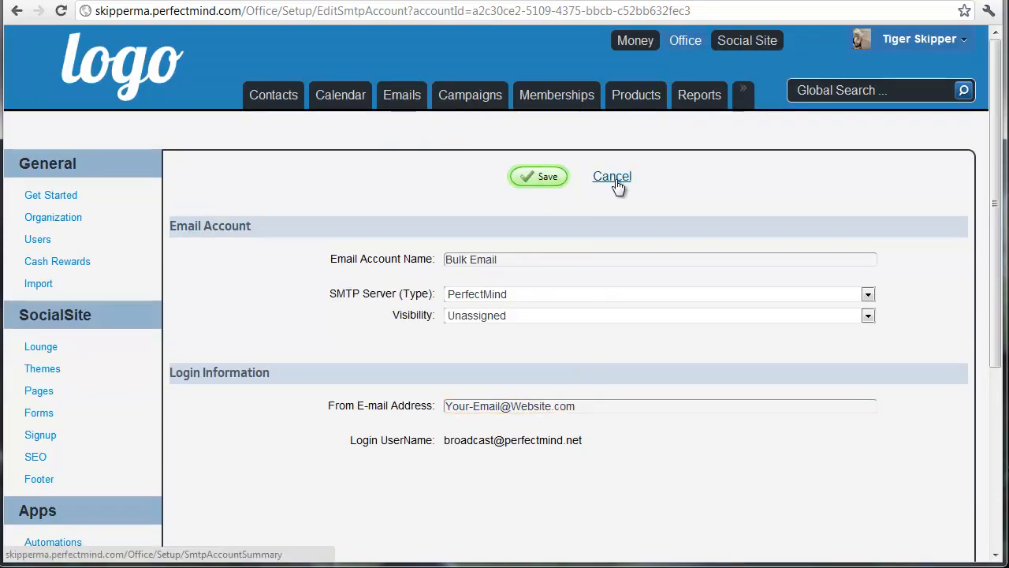
{"action": "left_click", "coordinate": [612, 176]}
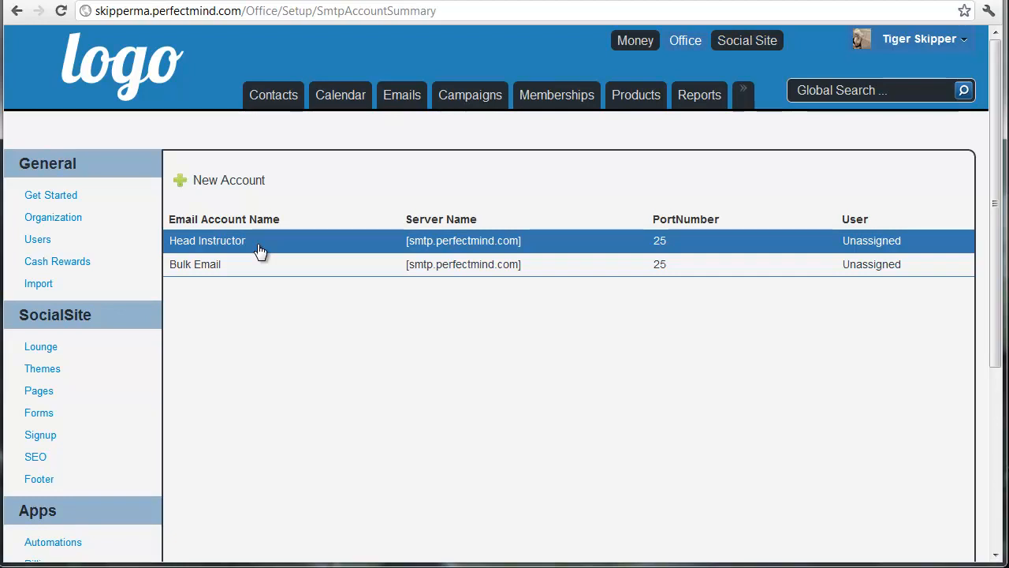
Step: Start a new email account, look over its blank name, server and From E-mail Address fields, and cancel it
{"action": "left_click", "coordinate": [240, 182]}
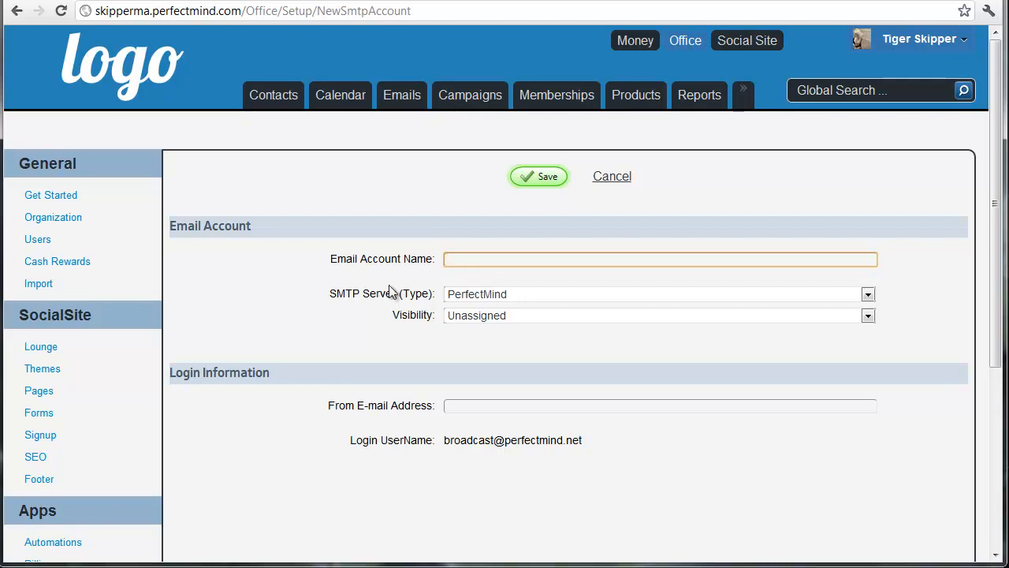
{"action": "left_click", "coordinate": [478, 406]}
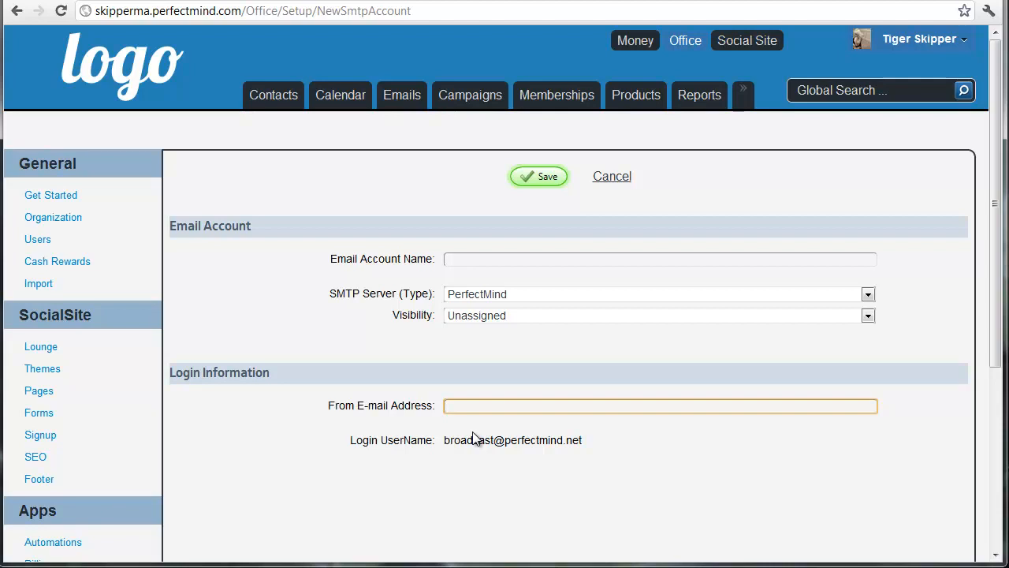
{"action": "left_click", "coordinate": [600, 178]}
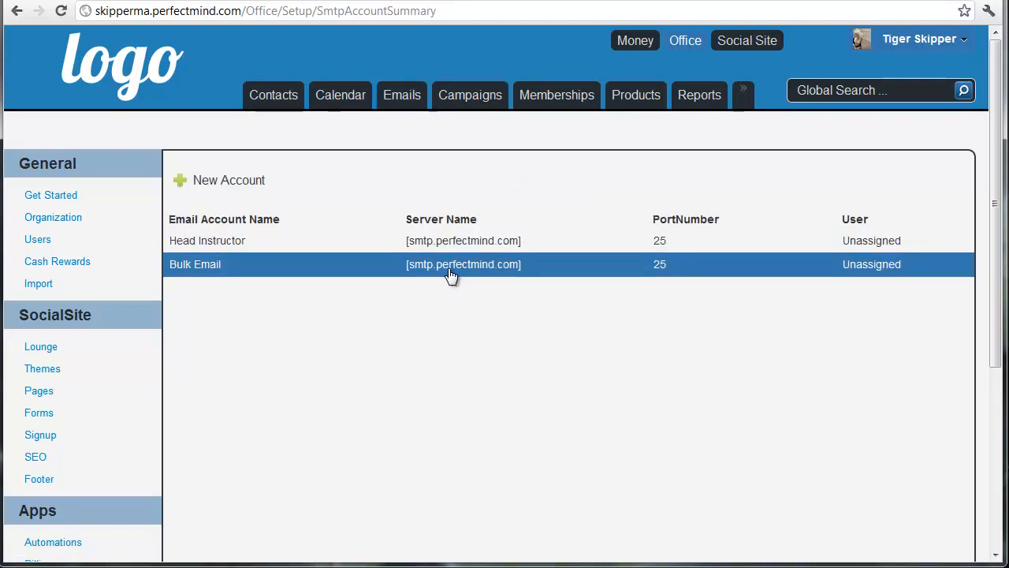
Step: Open the Programs list in the Martial Arts app setup and select all programs
{"action": "scroll", "coordinate": [345, 358], "scroll_direction": "down", "scroll_amount": 2}
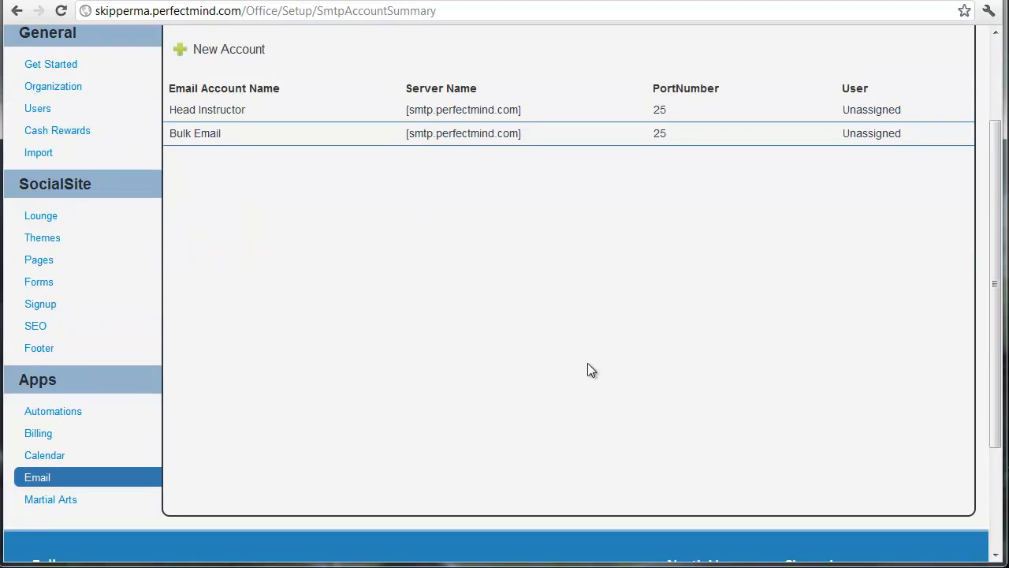
{"action": "left_click", "coordinate": [59, 505]}
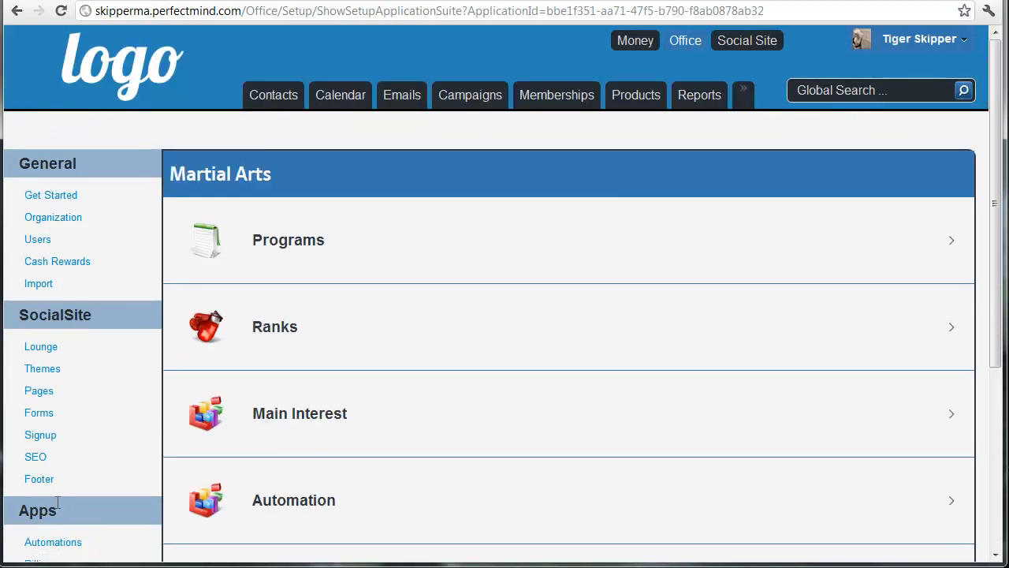
{"action": "left_click", "coordinate": [313, 254]}
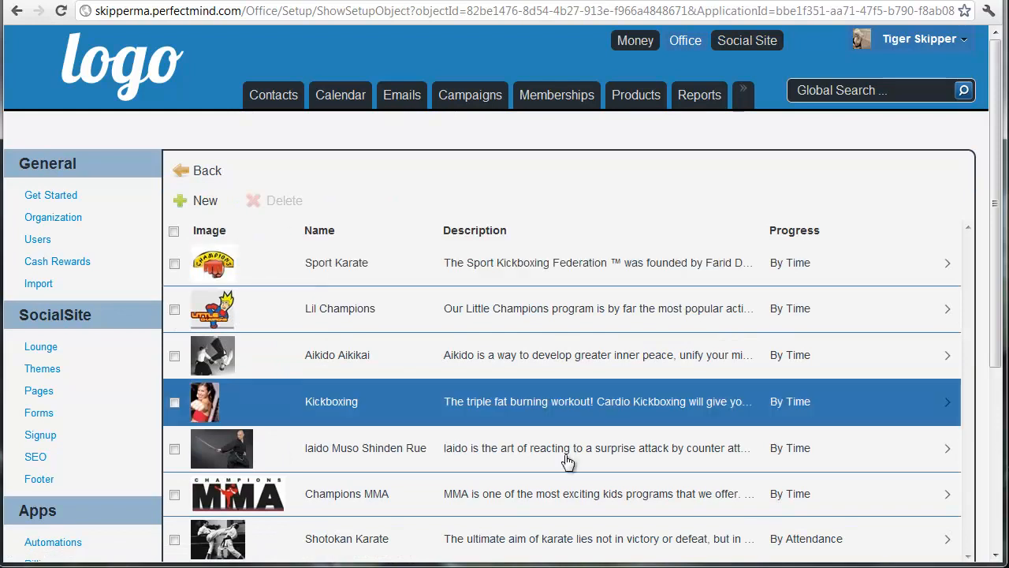
{"action": "left_click", "coordinate": [174, 233]}
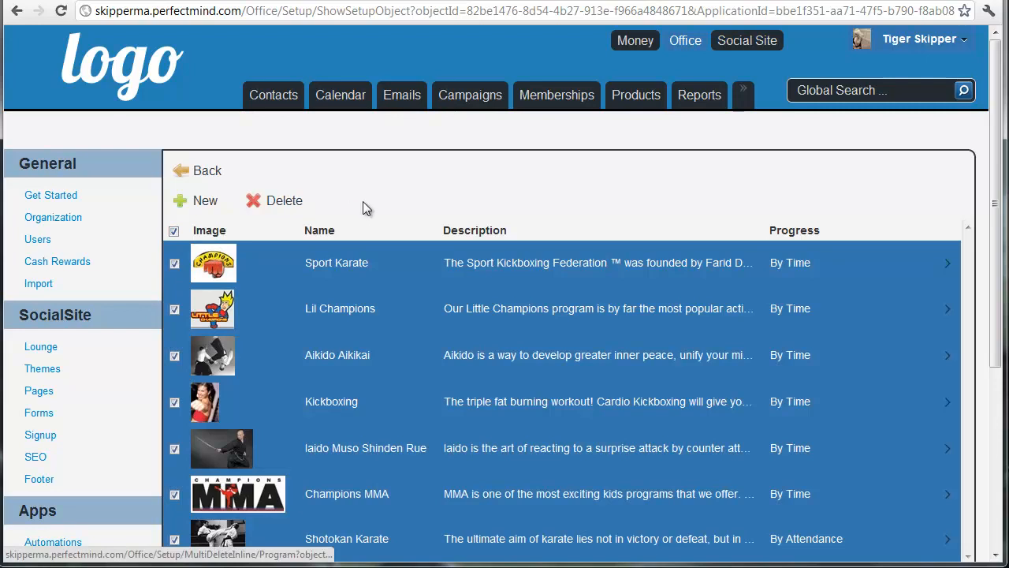
Step: Start a new program named Karate and look over its Description and Image areas
{"action": "left_click", "coordinate": [205, 201]}
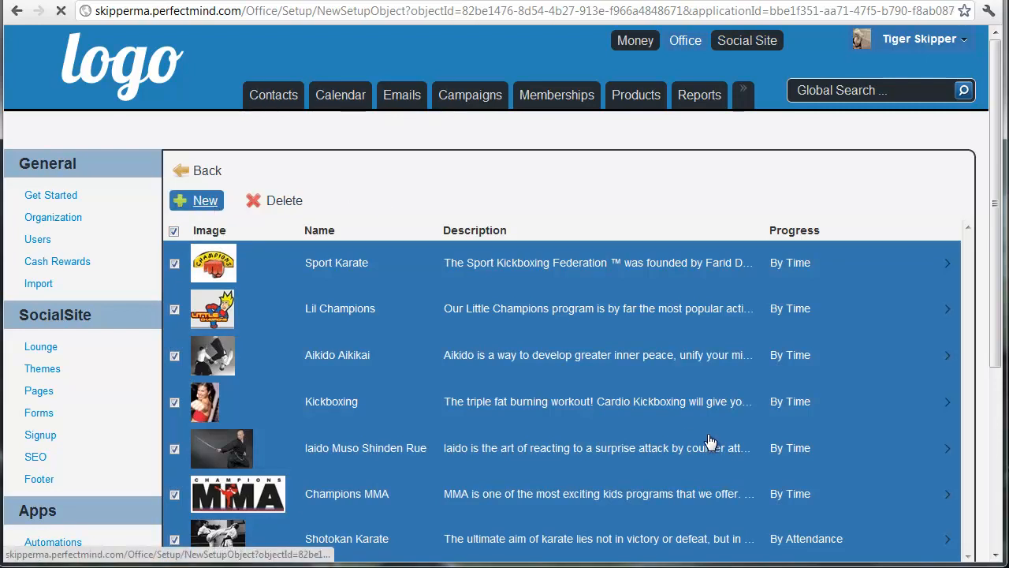
{"action": "left_click", "coordinate": [384, 219]}
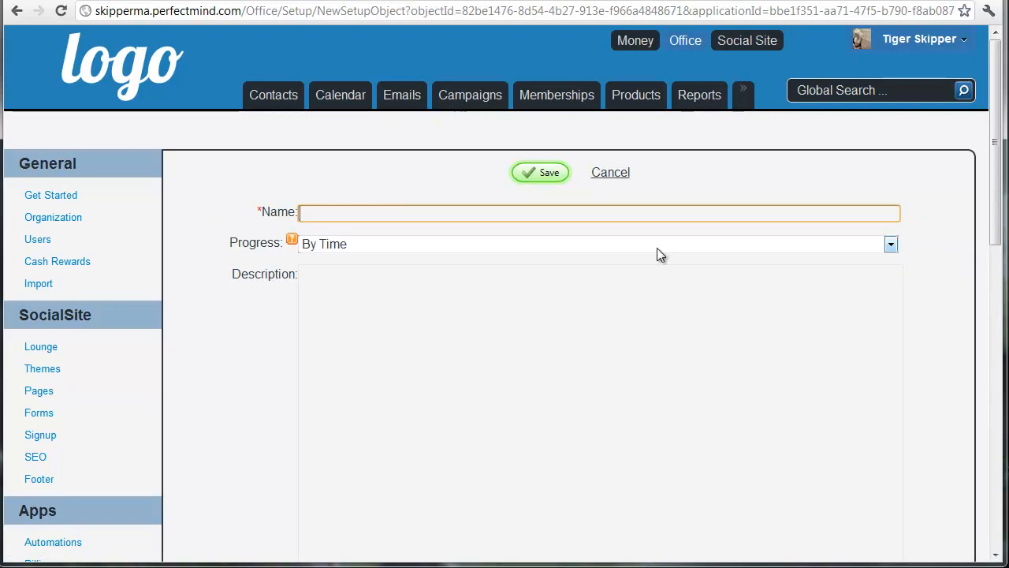
{"action": "type", "text": "Karate"}
{"action": "left_click", "coordinate": [553, 318]}
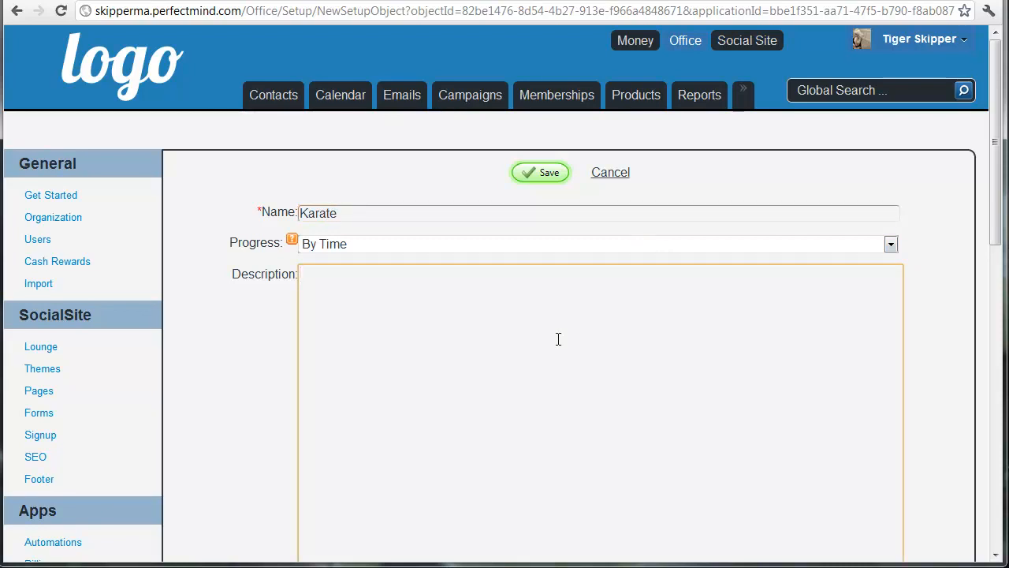
{"action": "scroll", "coordinate": [844, 401], "scroll_direction": "down", "scroll_amount": 3}
{"action": "scroll", "coordinate": [599, 479], "scroll_direction": "down", "scroll_amount": 5}
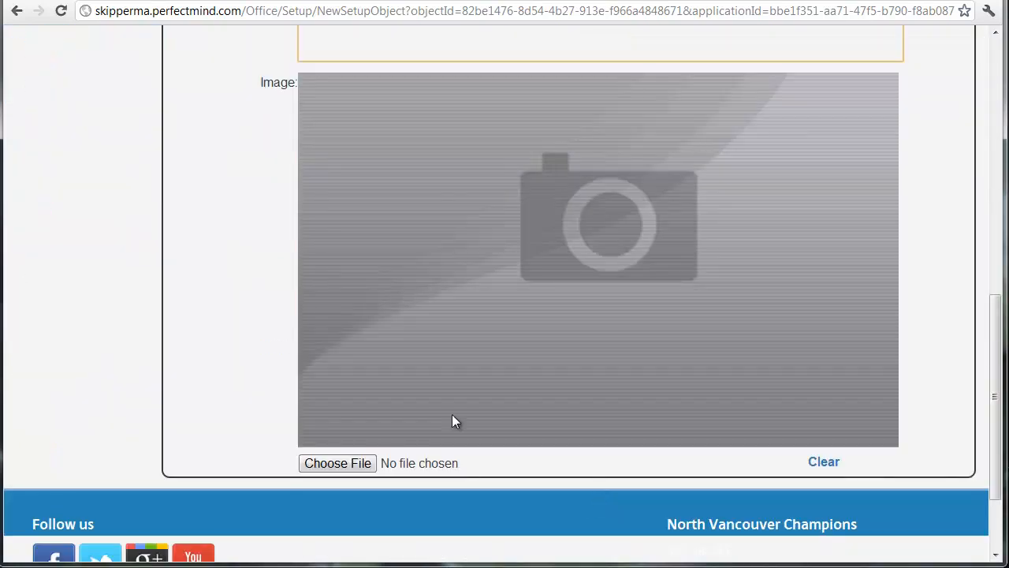
{"action": "scroll", "coordinate": [596, 471], "scroll_direction": "up", "scroll_amount": 6}
Step: Change the new program's name to Karate Jr and set its Progress to By Attendance
{"action": "left_click", "coordinate": [418, 214]}
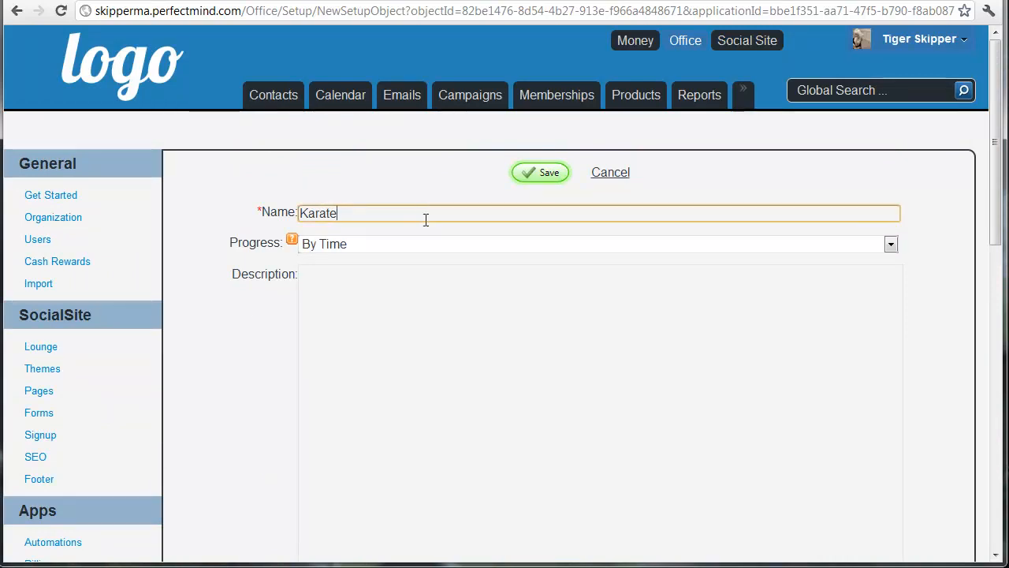
{"action": "left_click", "coordinate": [423, 242]}
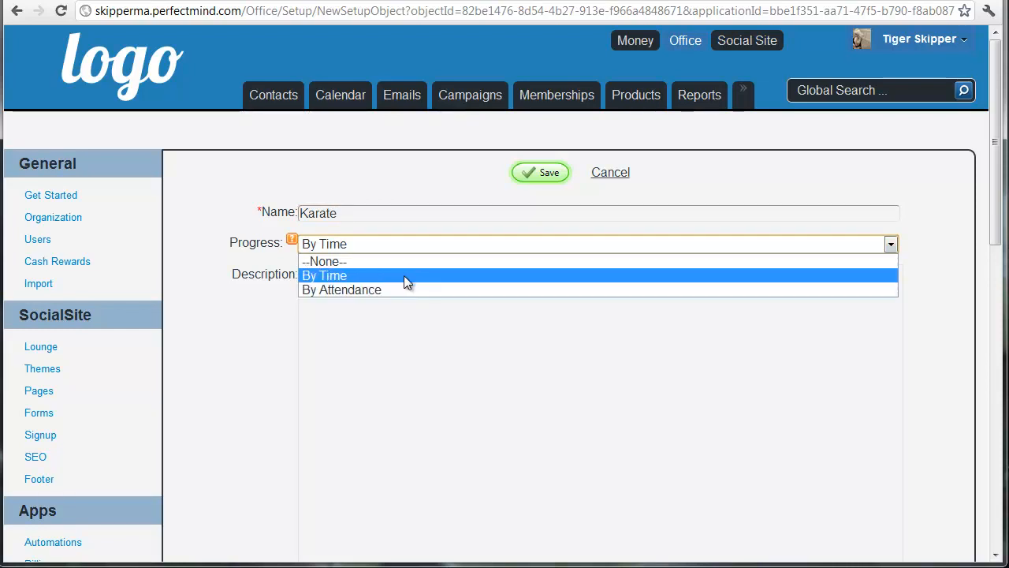
{"action": "left_click", "coordinate": [349, 212]}
{"action": "left_click", "coordinate": [351, 213]}
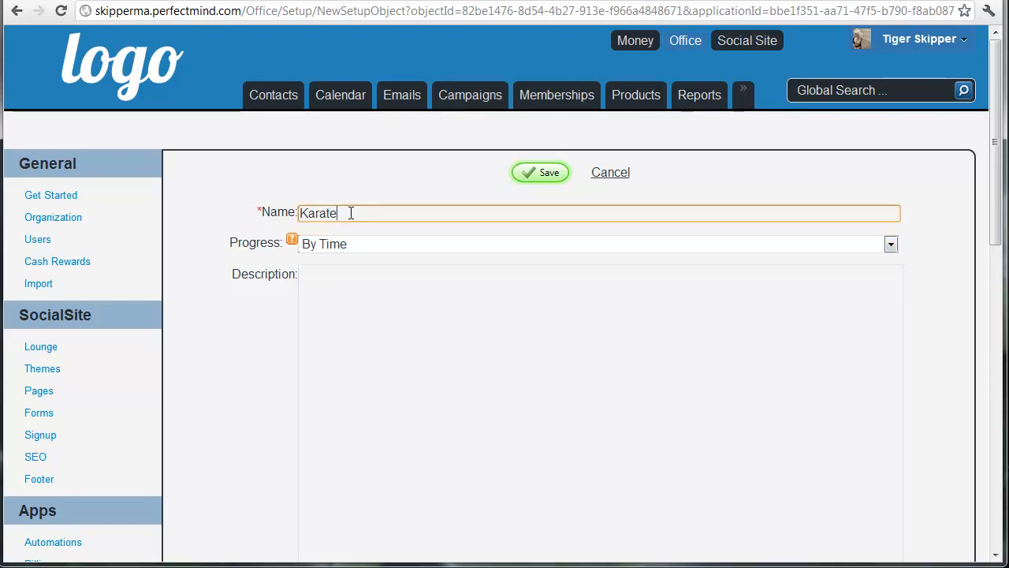
{"action": "type", "text": "Jr"}
{"action": "left_click", "coordinate": [356, 243]}
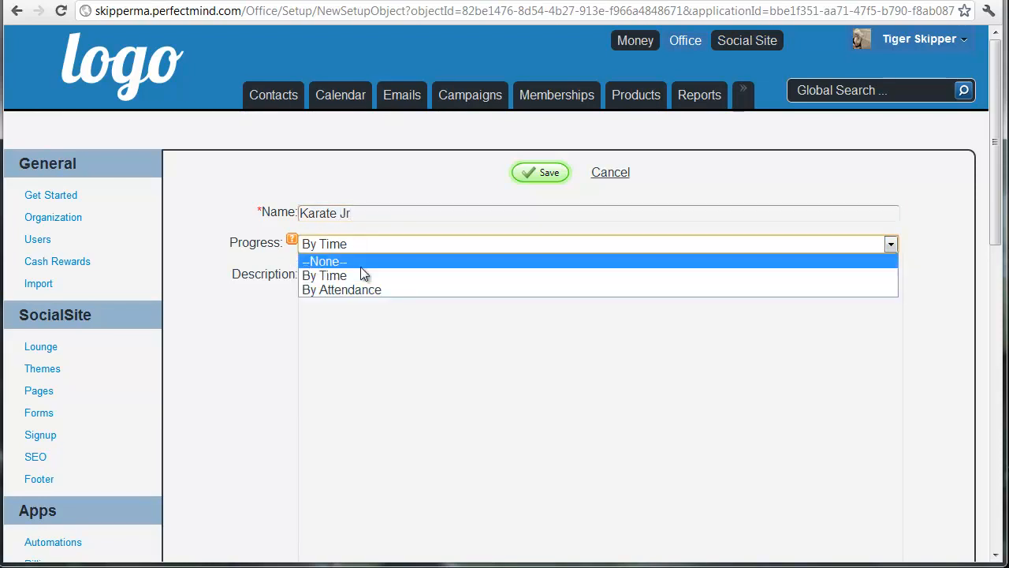
{"action": "left_click", "coordinate": [365, 290]}
Step: Rename the new program Karate Adults, set its Progress to By Time, and abandon the record without saving
{"action": "left_click", "coordinate": [373, 214]}
{"action": "key", "text": "BackSpace"}
{"action": "key", "text": "BackSpace"}
{"action": "type", "text": "Adults"}
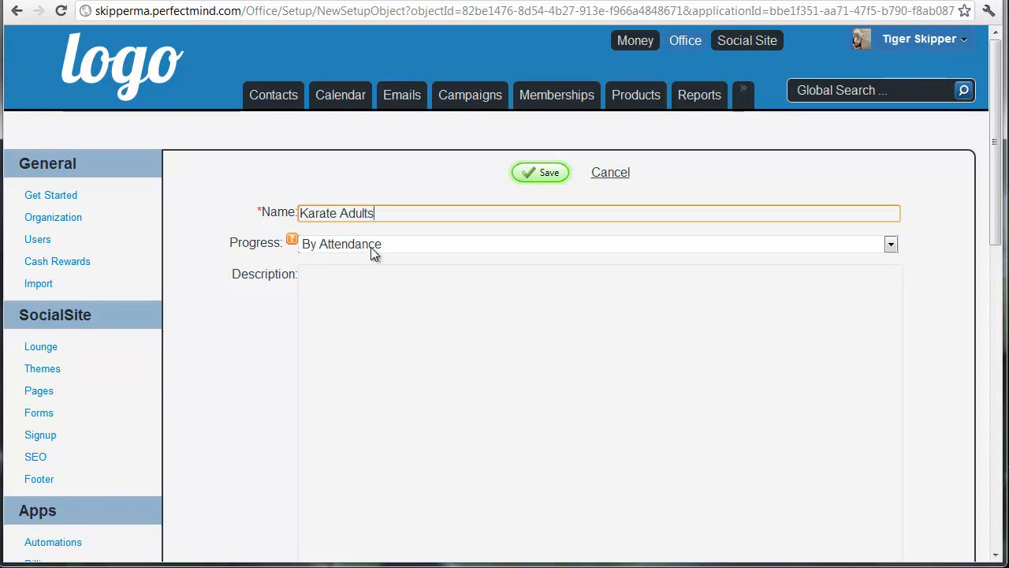
{"action": "left_click", "coordinate": [373, 244]}
{"action": "left_click", "coordinate": [373, 277]}
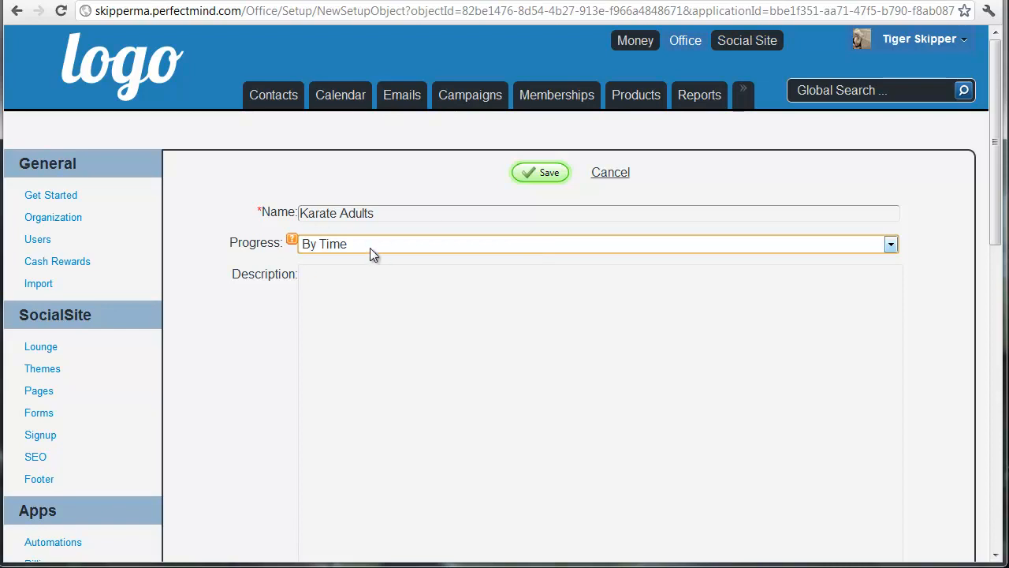
{"action": "left_click", "coordinate": [627, 177]}
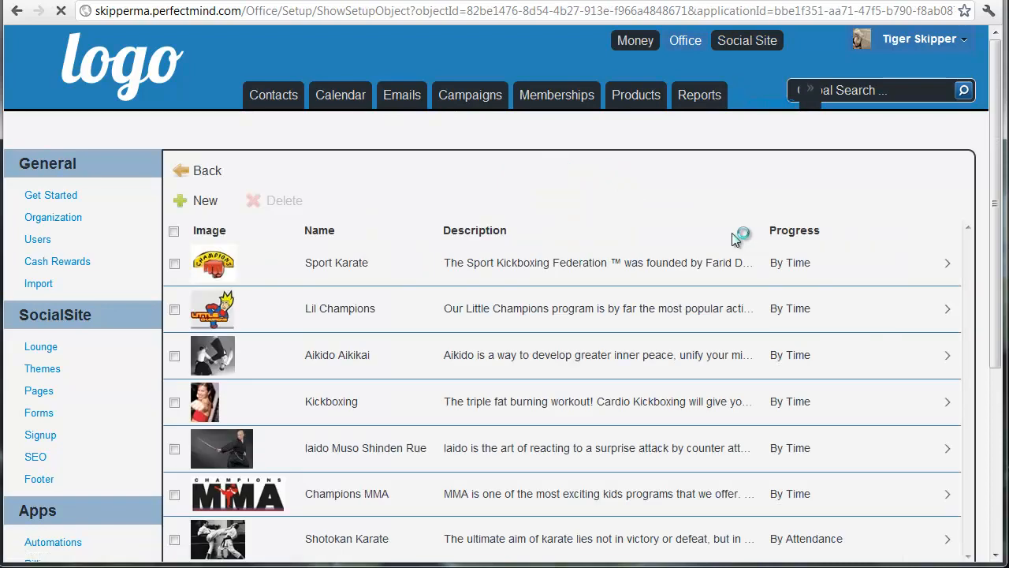
Step: Open the Ranks list in the Martial Arts app setup and select all ranks
{"action": "scroll", "coordinate": [162, 360], "scroll_direction": "down", "scroll_amount": 3}
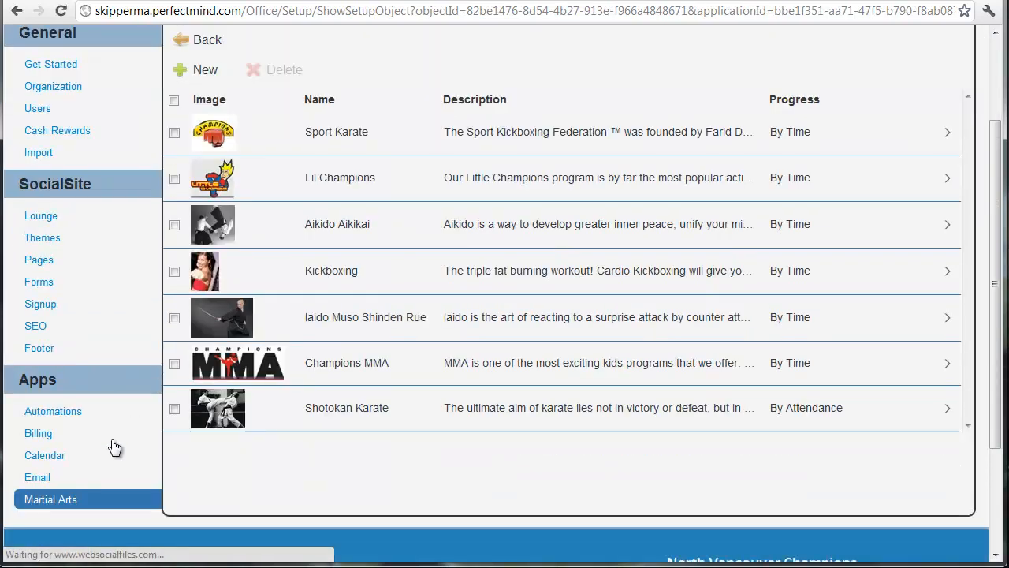
{"action": "mouse_move", "coordinate": [71, 503]}
{"action": "left_mouse_down"}
{"action": "mouse_move", "coordinate": [170, 505]}
{"action": "mouse_move", "coordinate": [60, 508]}
{"action": "left_mouse_up"}
{"action": "left_click", "coordinate": [55, 501]}
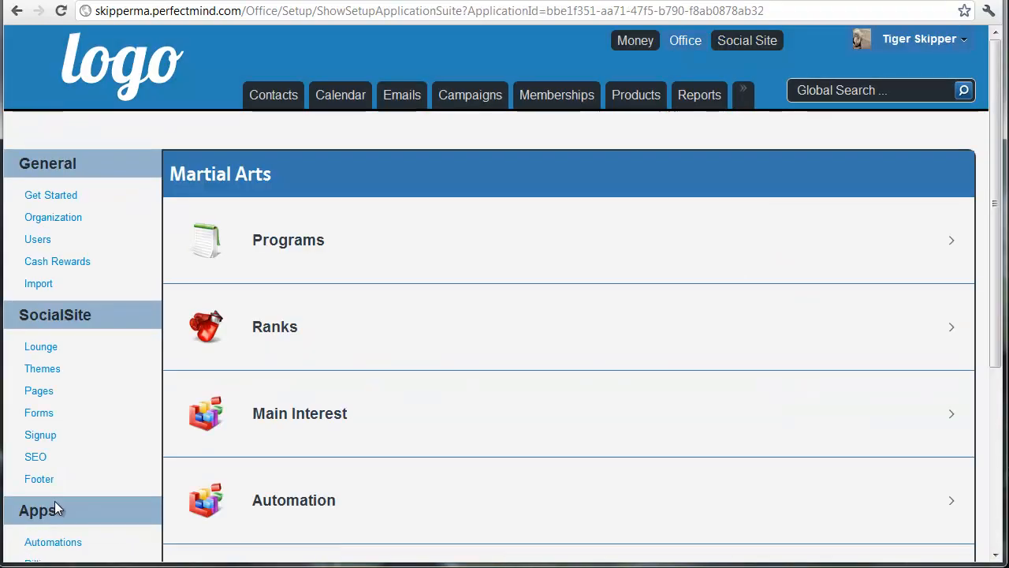
{"action": "left_click", "coordinate": [370, 325]}
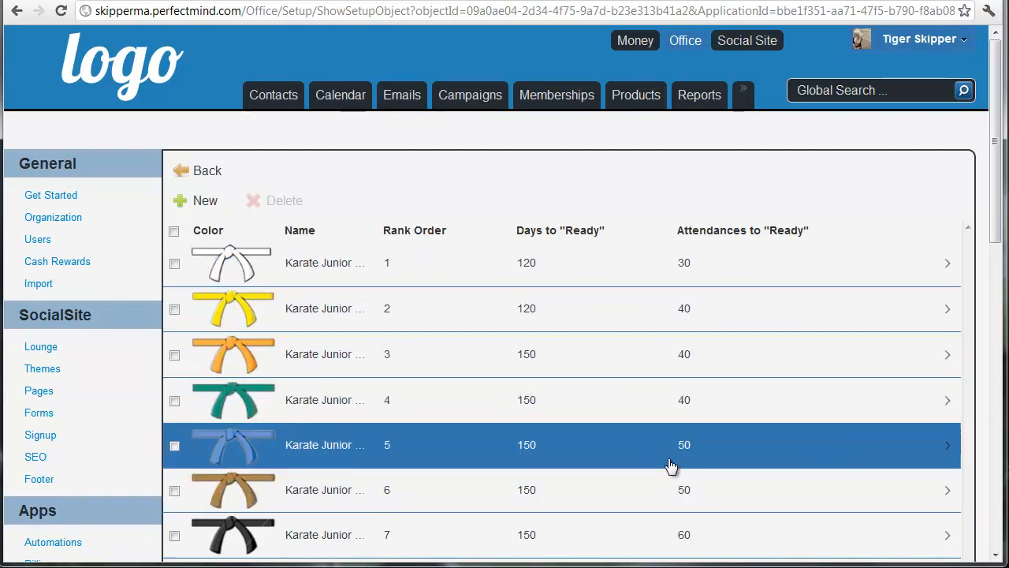
{"action": "left_click", "coordinate": [173, 230]}
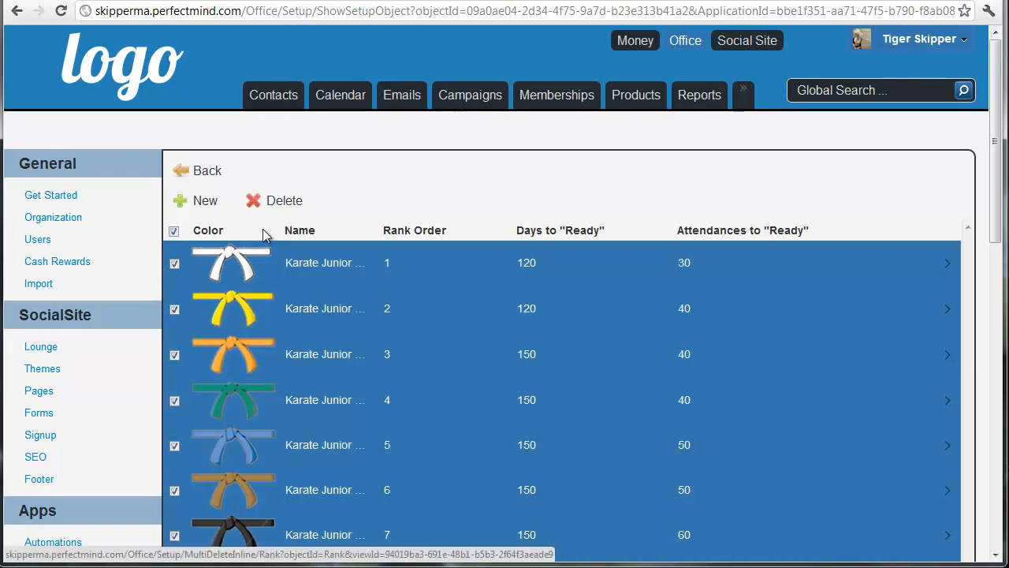
Step: Start a new rank and name it White Karate
{"action": "left_click", "coordinate": [204, 205]}
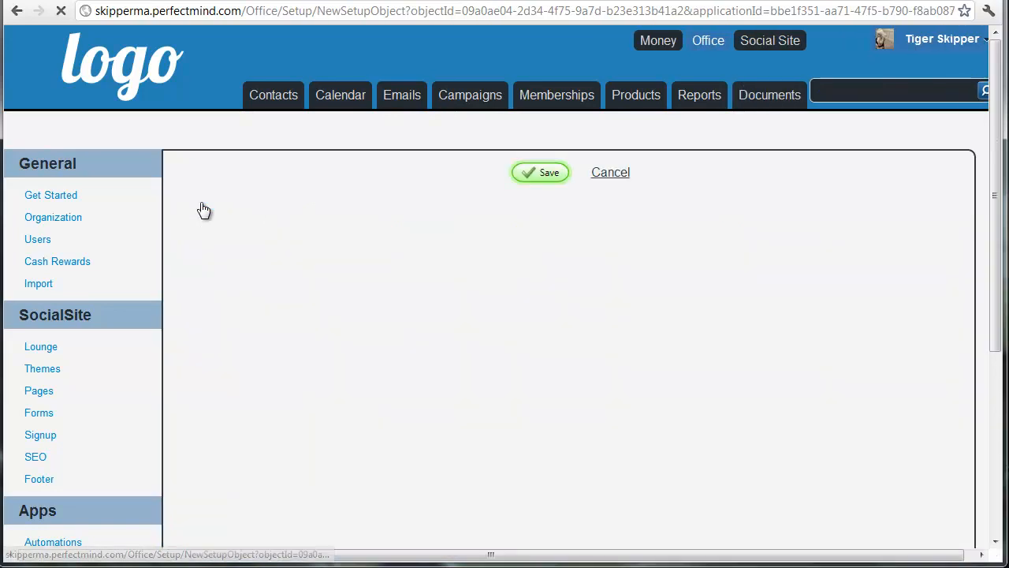
{"action": "left_click", "coordinate": [334, 250]}
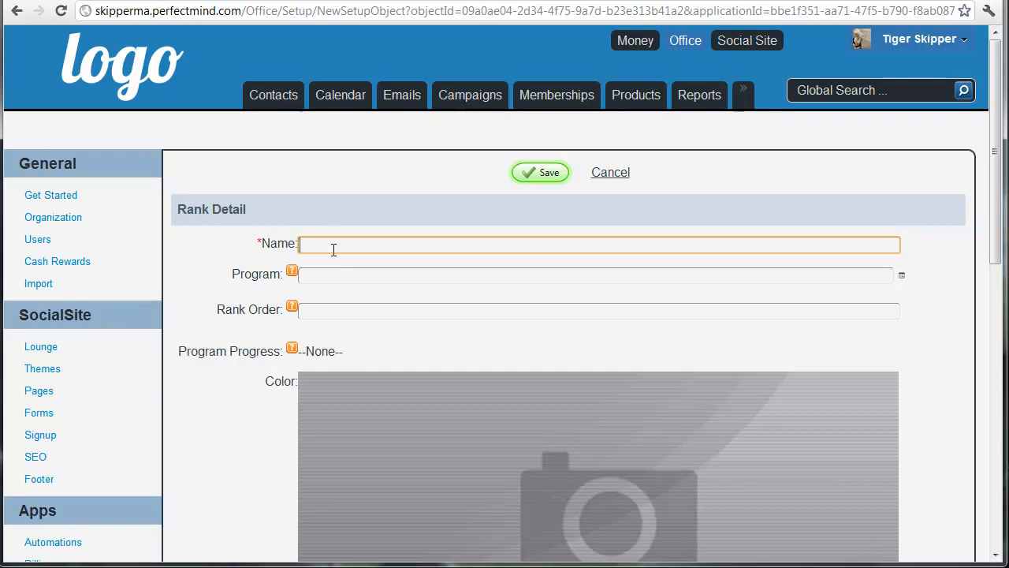
{"action": "type", "text": "White Karate Jr"}
{"action": "double_click", "coordinate": [378, 245]}
{"action": "key", "text": "BackSpace"}
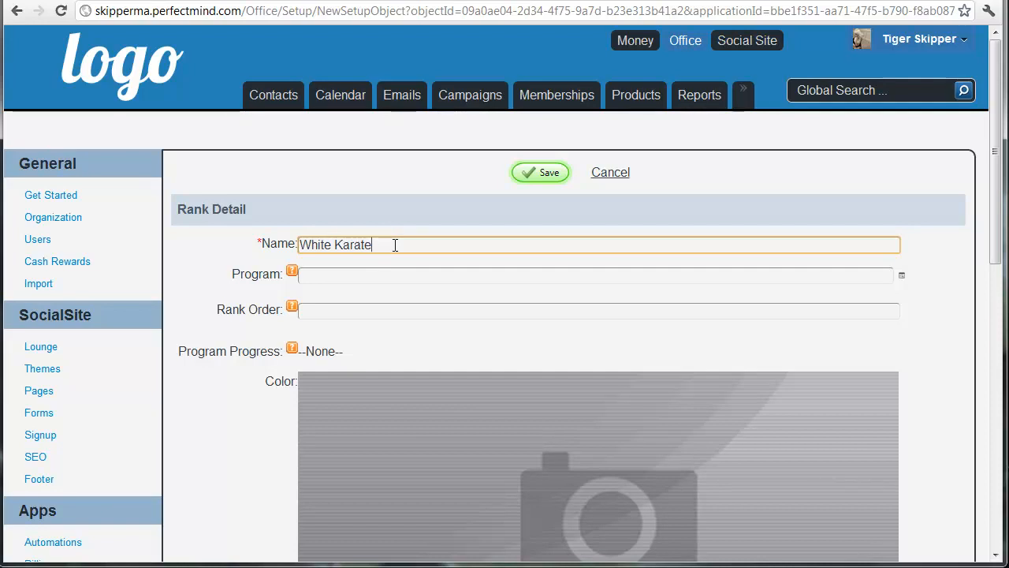
Step: Assign the Sport Karate program to the new rank and check the Program Progress field
{"action": "left_click", "coordinate": [338, 276]}
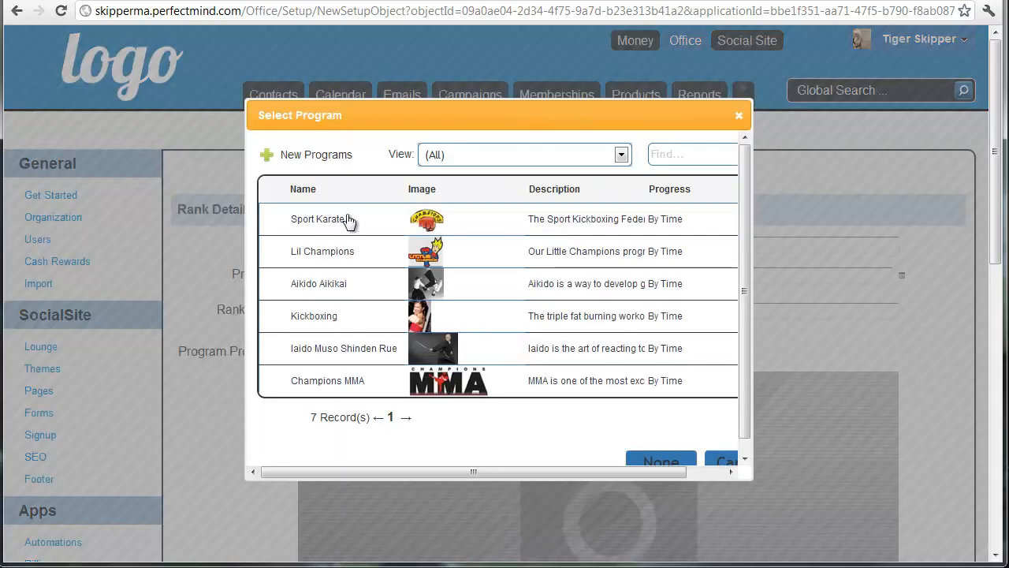
{"action": "left_click", "coordinate": [346, 218]}
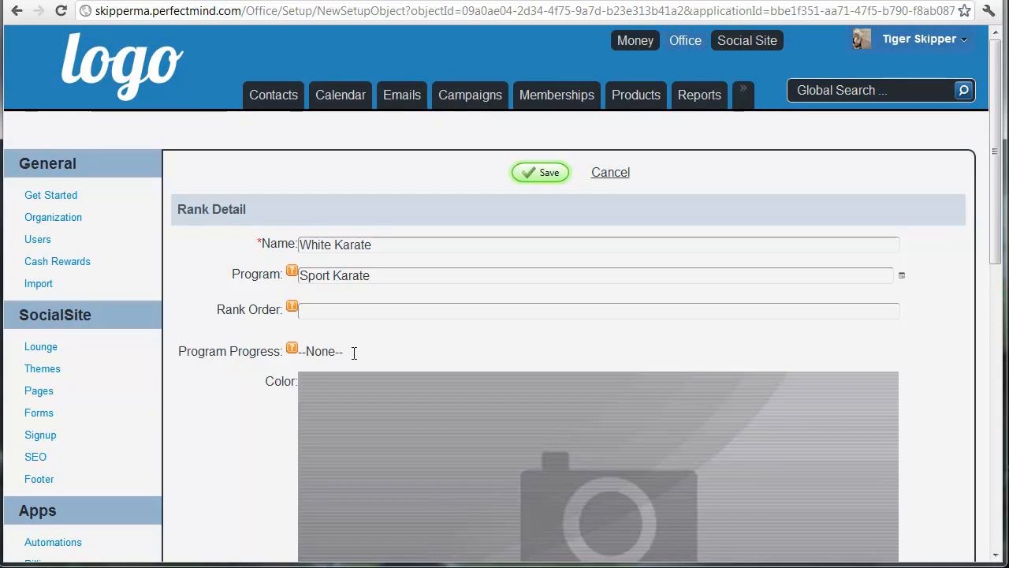
{"action": "left_click_drag", "start_coordinate": [353, 353], "coordinate": [176, 351]}
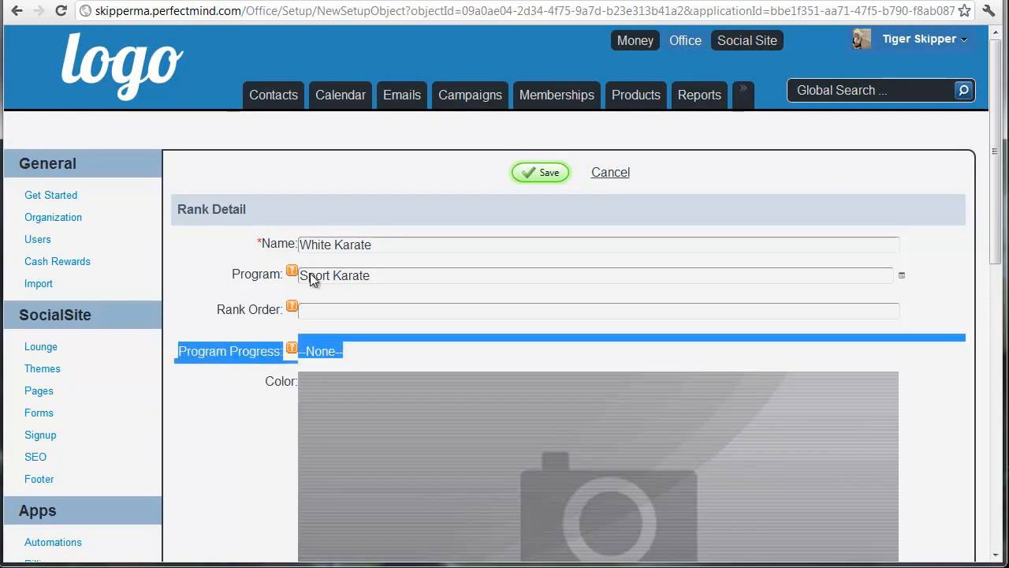
Step: Try 101 and 102 as the new rank's Rank Order, and leave the field empty
{"action": "left_click", "coordinate": [247, 342]}
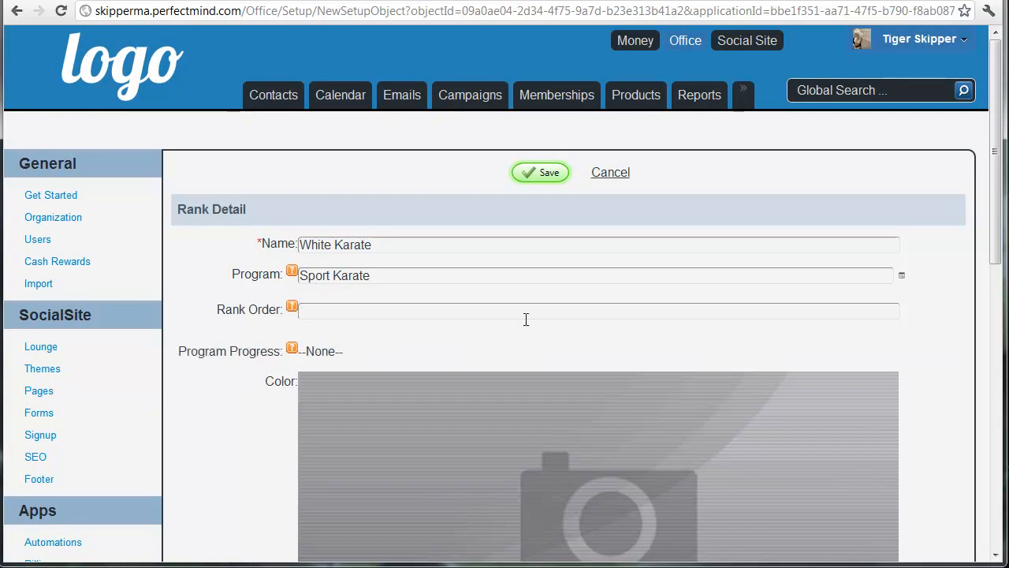
{"action": "left_click", "coordinate": [372, 312]}
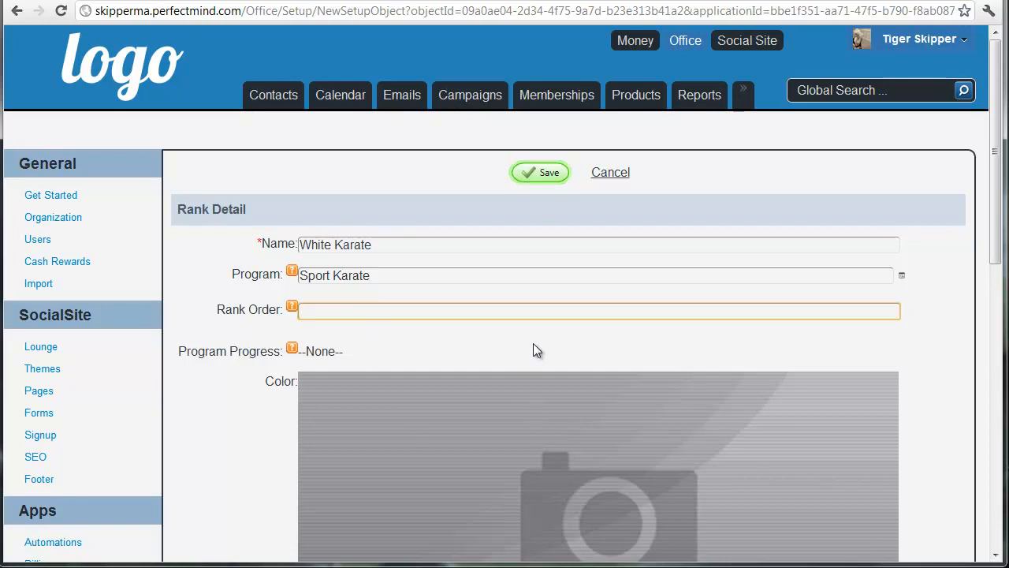
{"action": "type", "text": "101"}
{"action": "key", "text": "BackSpace"}
{"action": "type", "text": "2"}
{"action": "key", "text": "BackSpace"}
{"action": "key", "text": "BackSpace"}
{"action": "key", "text": "BackSpace"}
{"action": "type", "text": "101"}
{"action": "key", "text": "BackSpace"}
{"action": "key", "text": "BackSpace"}
{"action": "key", "text": "BackSpace"}
Step: Try Yellow in place of White in the rank's name, and remove that word again
{"action": "double_click", "coordinate": [316, 246]}
{"action": "type", "text": "Yellow"}
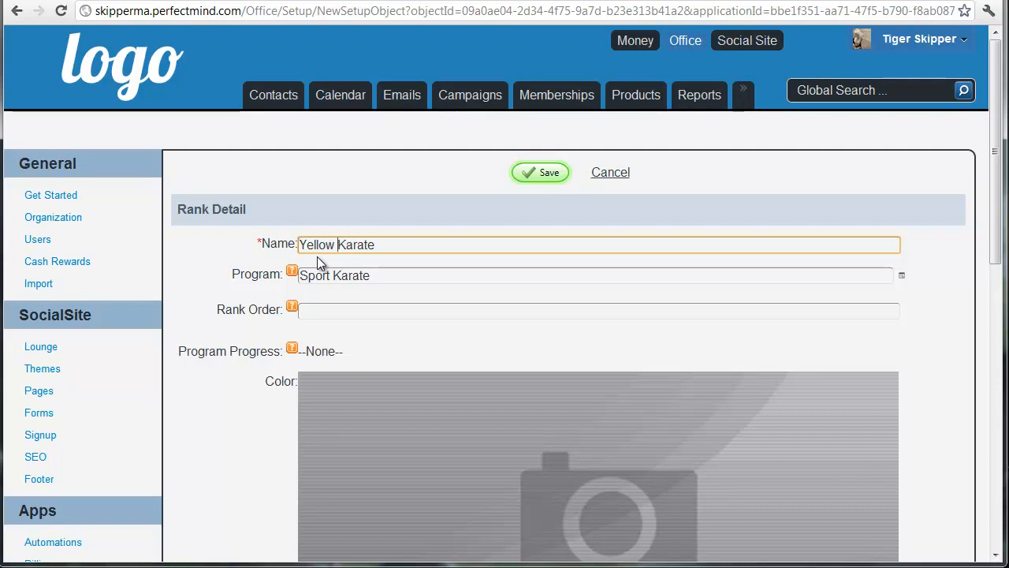
{"action": "type", "text": "str"}
{"action": "key", "text": "BackSpace"}
{"action": "key", "text": "BackSpace"}
{"action": "key", "text": "BackSpace"}
{"action": "key", "text": "BackSpace"}
{"action": "key", "text": "BackSpace"}
{"action": "key", "text": "BackSpace"}
{"action": "key", "text": "BackSpace"}
{"action": "key", "text": "BackSpace"}
{"action": "key", "text": "BackSpace"}
{"action": "key", "text": "BackSpace"}
Step: Put White belt first stripe in front of Karate in the rank's name, correcting the misspelled word
{"action": "type", "text": "White belt fitst stripe"}
{"action": "left_click", "coordinate": [365, 246]}
{"action": "key", "text": "BackSpace"}
{"action": "type", "text": "r"}
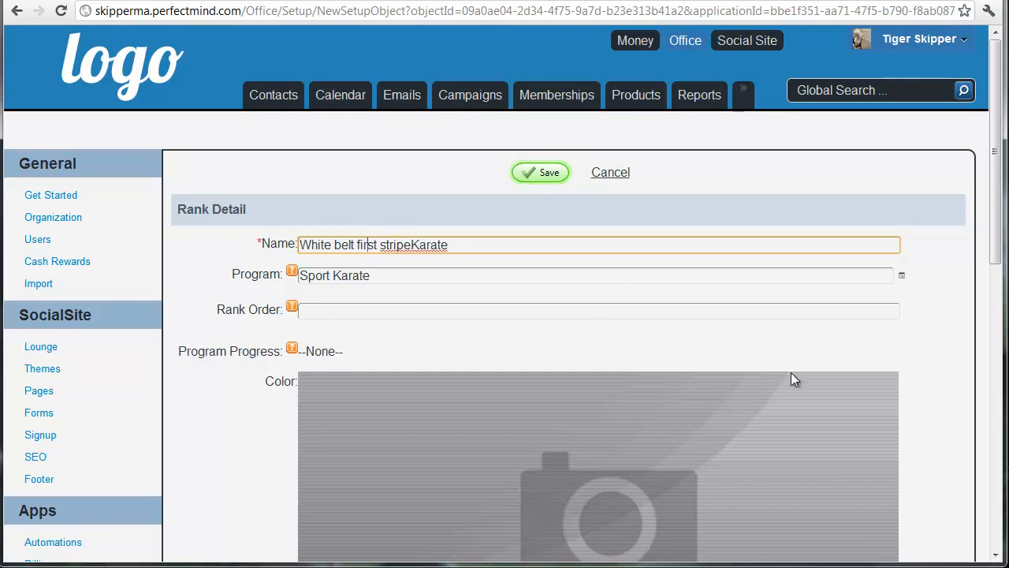
Step: Check the image upload for the rank's Color without choosing a file
{"action": "scroll", "coordinate": [626, 347], "scroll_direction": "down", "scroll_amount": 5}
{"action": "scroll", "coordinate": [489, 261], "scroll_direction": "up", "scroll_amount": 2}
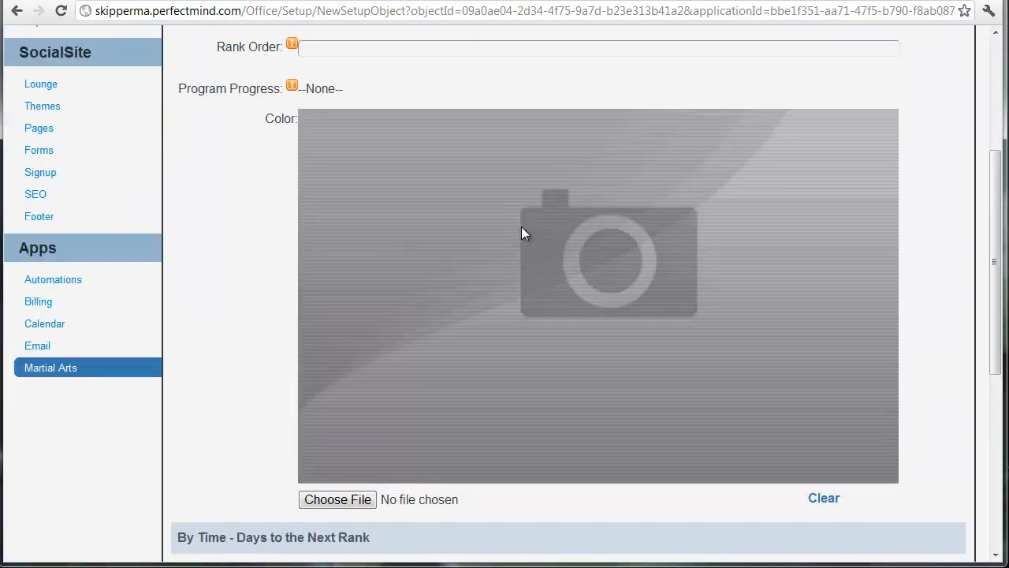
{"action": "left_click", "coordinate": [358, 499]}
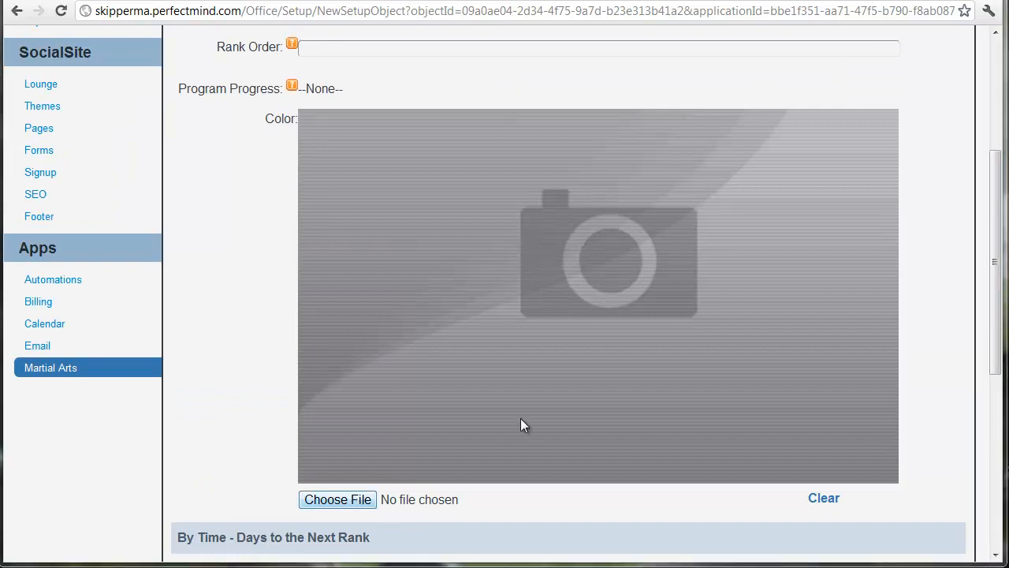
{"action": "left_click", "coordinate": [451, 339]}
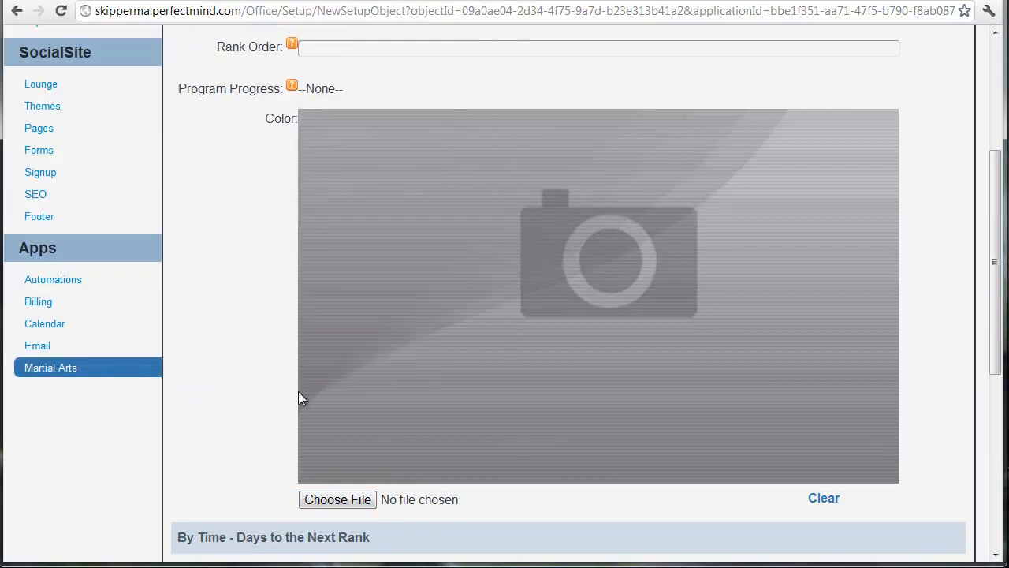
Step: Examine the By Time and By Attendance sections of the rank and their Almost Ready and Ready fields
{"action": "scroll", "coordinate": [267, 383], "scroll_direction": "down", "scroll_amount": 4}
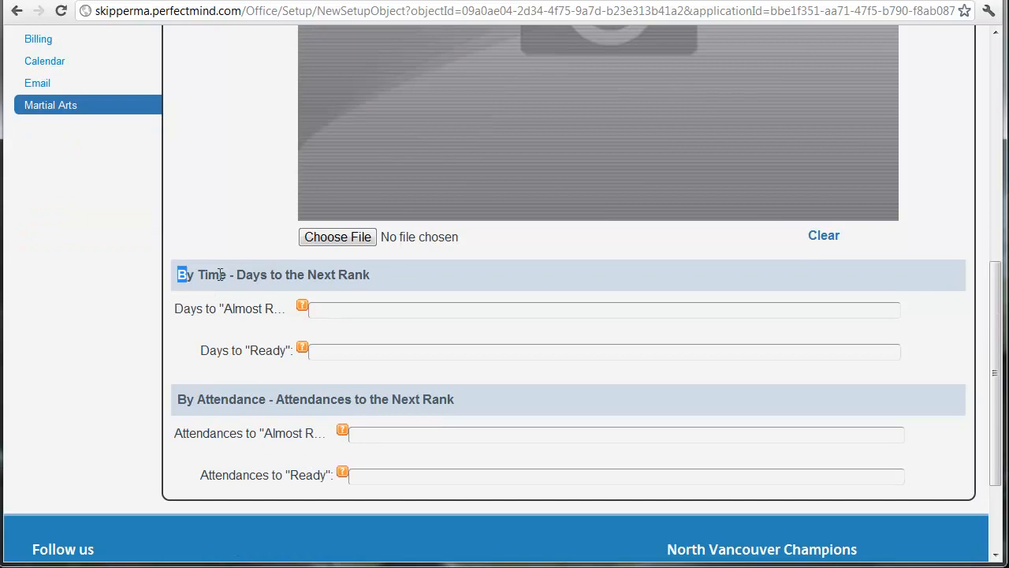
{"action": "left_click_drag", "start_coordinate": [177, 275], "coordinate": [372, 276]}
{"action": "left_click_drag", "start_coordinate": [176, 399], "coordinate": [488, 403]}
{"action": "scroll", "coordinate": [380, 363], "scroll_direction": "up", "scroll_amount": 6}
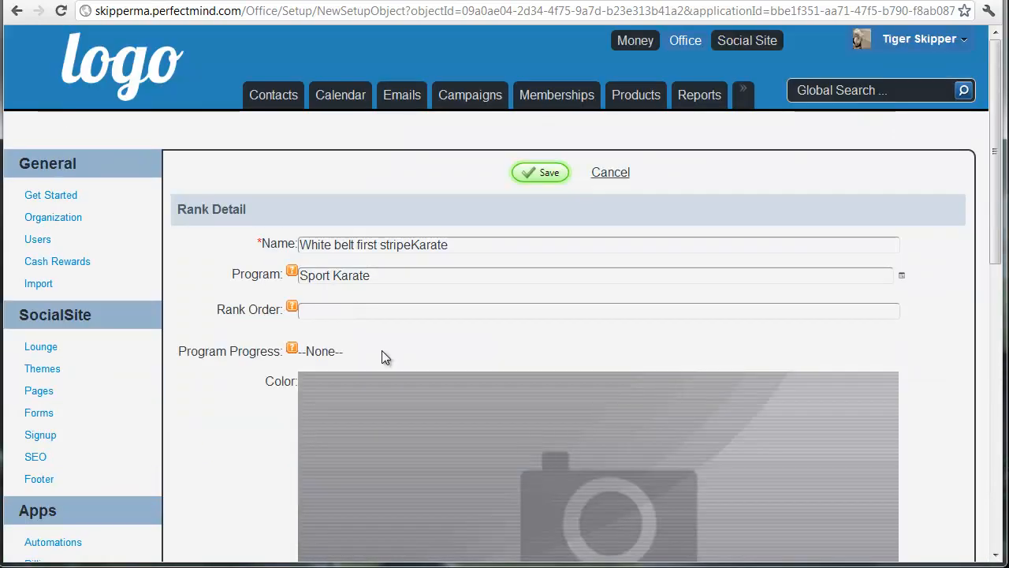
{"action": "scroll", "coordinate": [392, 381], "scroll_direction": "down", "scroll_amount": 8}
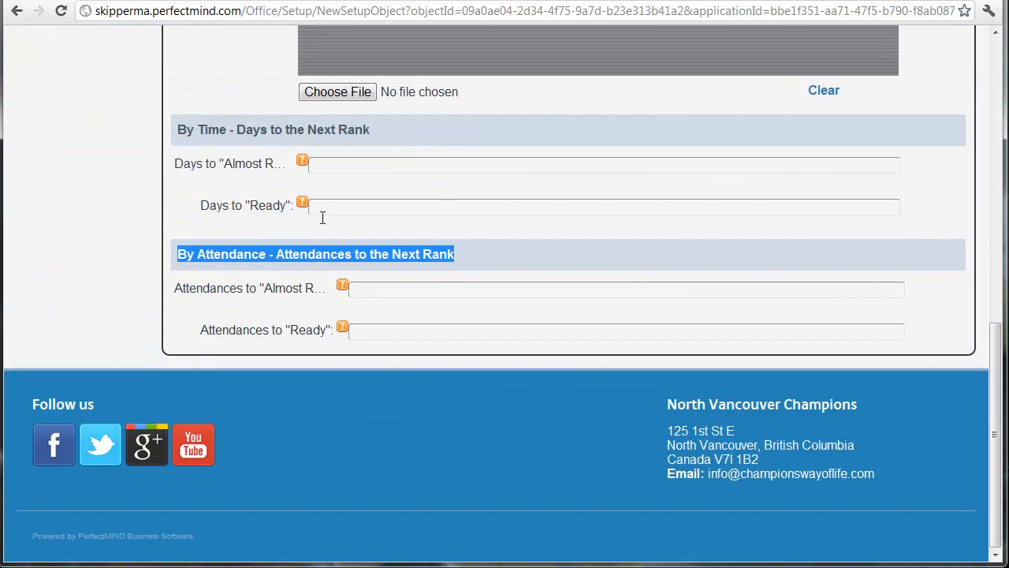
{"action": "left_click", "coordinate": [261, 250]}
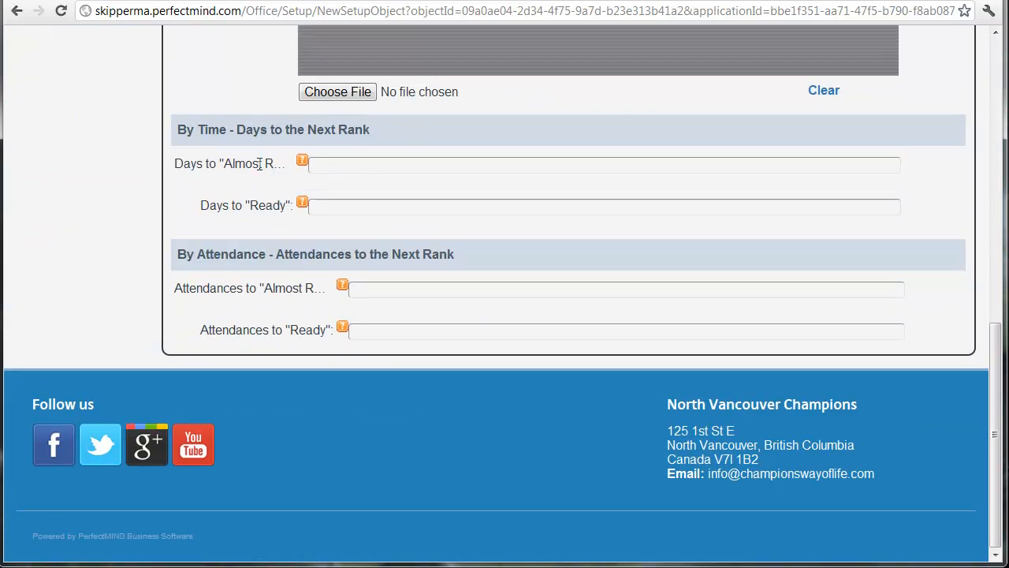
{"action": "left_click_drag", "start_coordinate": [180, 126], "coordinate": [228, 129]}
{"action": "left_click", "coordinate": [372, 165]}
{"action": "left_click", "coordinate": [370, 208]}
{"action": "left_click_drag", "start_coordinate": [178, 254], "coordinate": [267, 255]}
{"action": "left_click", "coordinate": [399, 292]}
{"action": "left_click", "coordinate": [401, 332]}
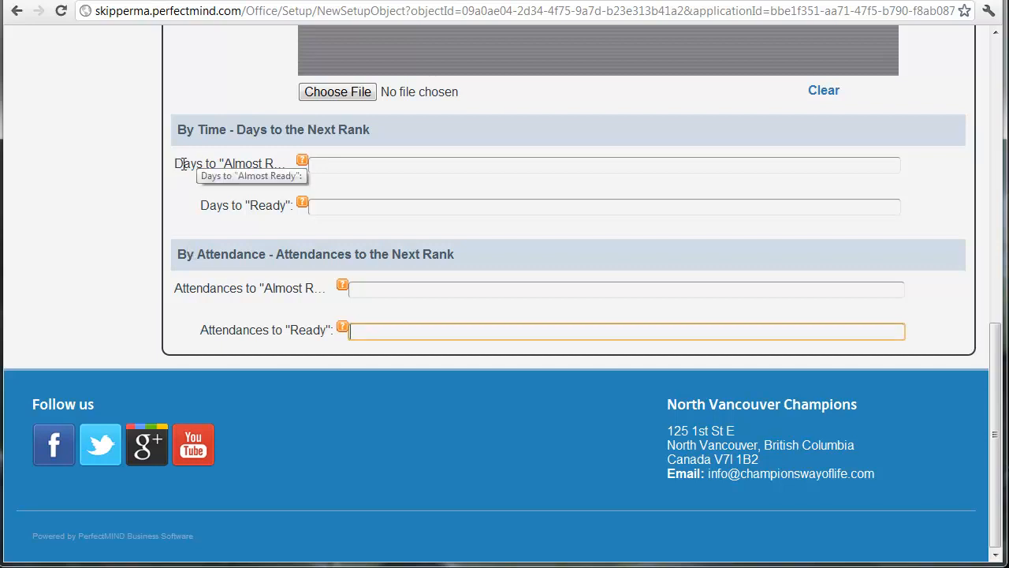
Step: Compare the Almost Ready labels and read the help notes for the two By Time fields
{"action": "double_click", "coordinate": [282, 288]}
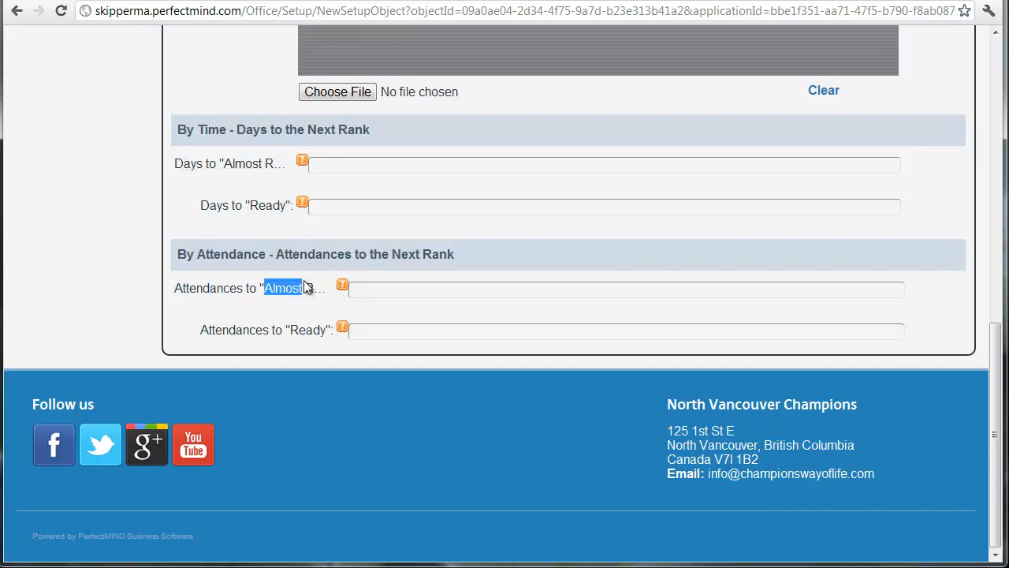
{"action": "left_click_drag", "start_coordinate": [226, 160], "coordinate": [184, 161]}
{"action": "left_click", "coordinate": [274, 175]}
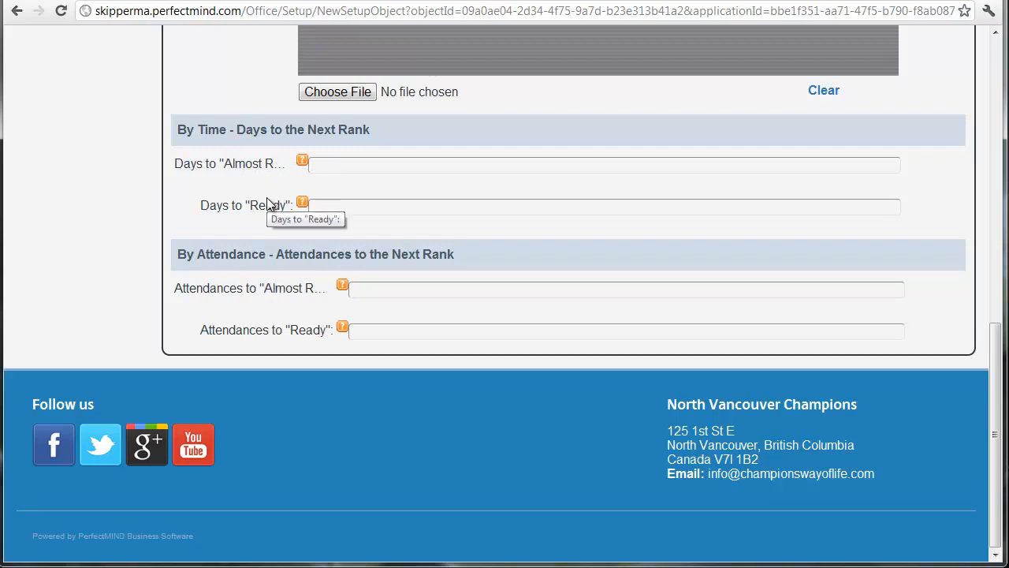
{"action": "mouse_move", "coordinate": [304, 166]}
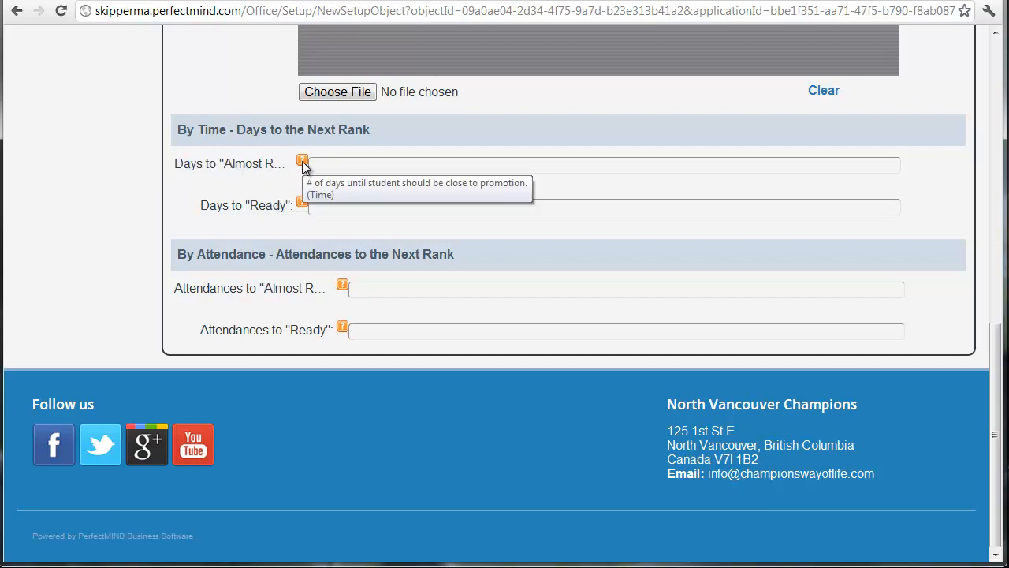
{"action": "mouse_move", "coordinate": [303, 205]}
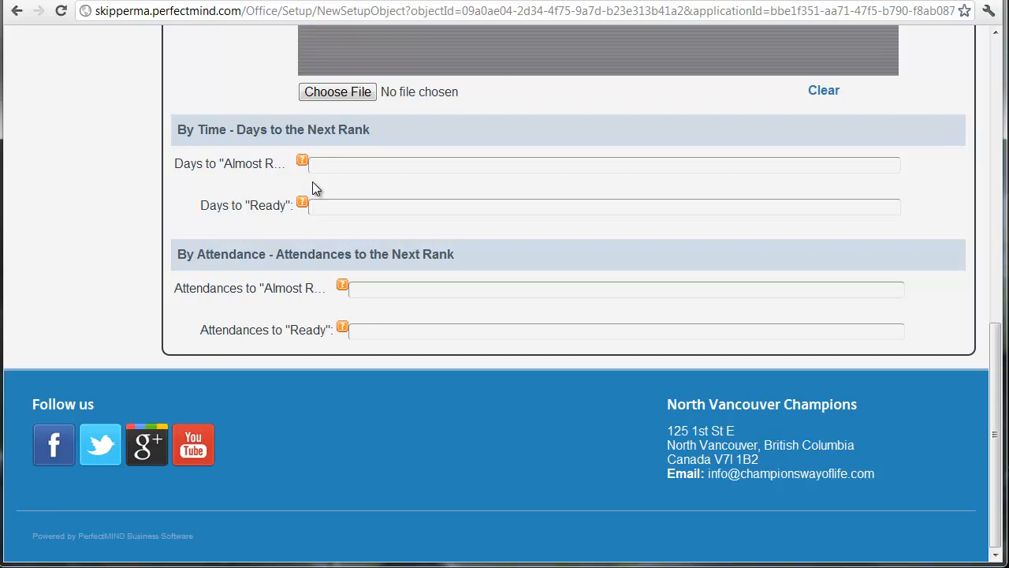
Step: Set Days to Ready to 60 and try 50 and 30 for Days to Almost Ready
{"action": "left_click", "coordinate": [344, 210]}
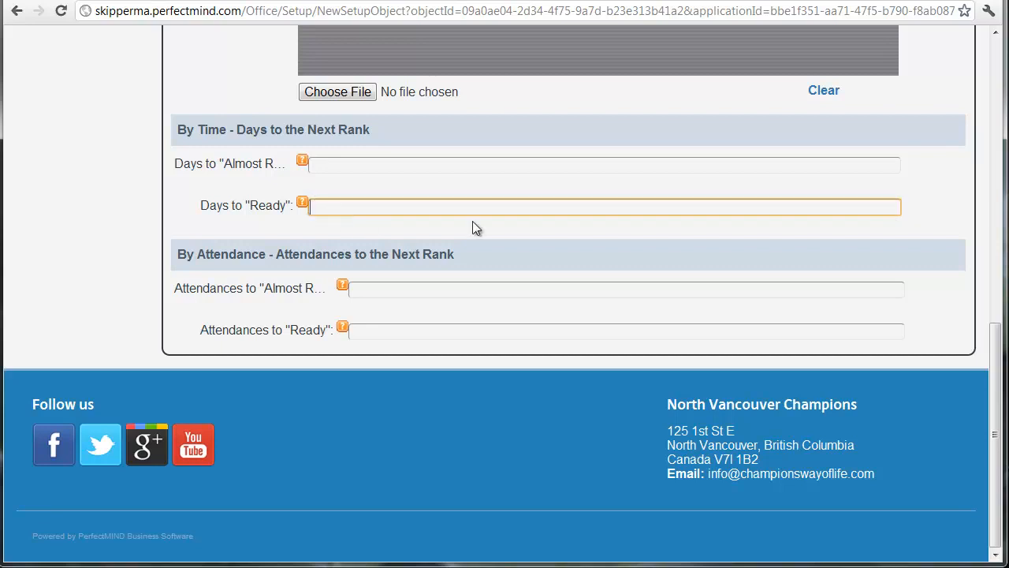
{"action": "type", "text": "60"}
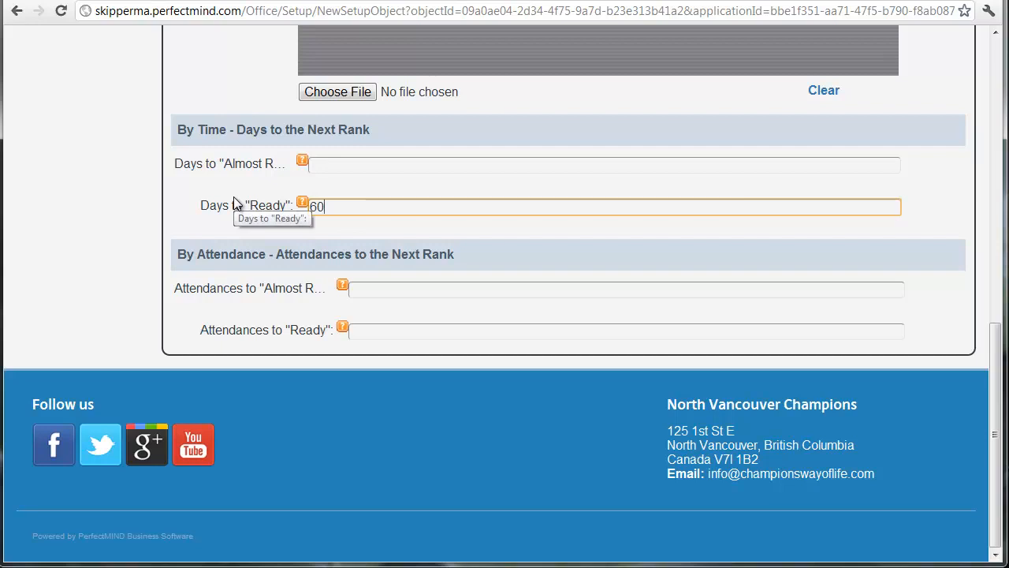
{"action": "left_click", "coordinate": [346, 170]}
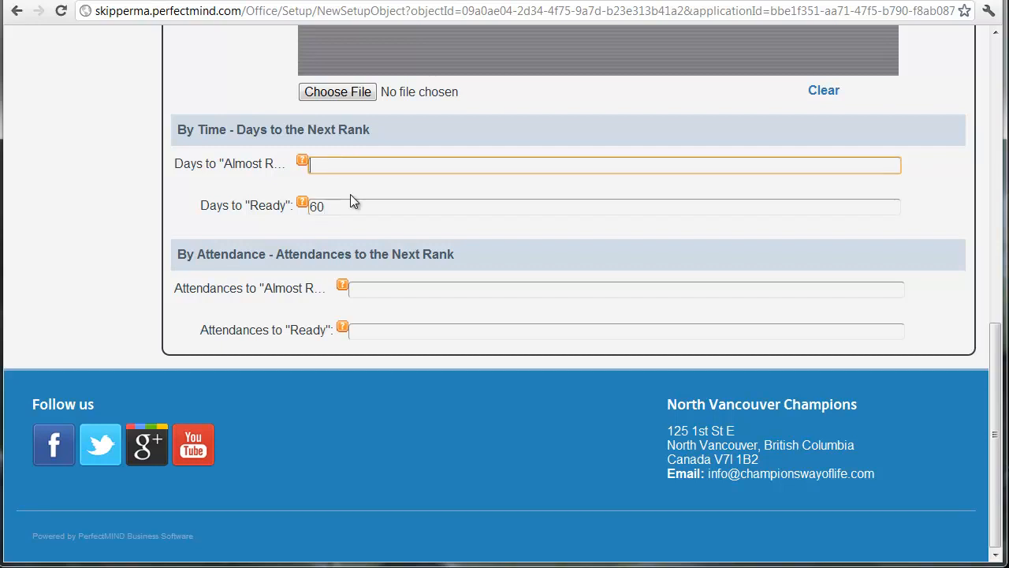
{"action": "type", "text": "50"}
{"action": "left_click_drag", "start_coordinate": [329, 163], "coordinate": [313, 161]}
{"action": "type", "text": "30"}
{"action": "left_click_drag", "start_coordinate": [340, 206], "coordinate": [296, 205]}
{"action": "left_click", "coordinate": [271, 226]}
Step: Set Days to Almost Ready to 45 for the rank
{"action": "left_click", "coordinate": [333, 159]}
{"action": "key", "text": "BackSpace"}
{"action": "key", "text": "BackSpace"}
{"action": "type", "text": "45"}
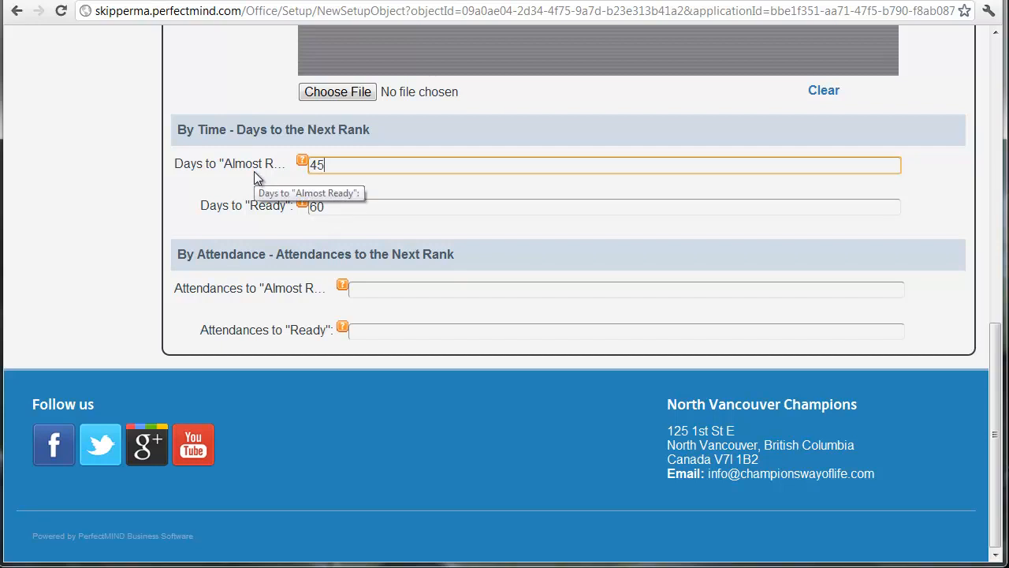
Step: Check the two By Attendance fields and cancel the new rank without saving it
{"action": "left_click", "coordinate": [333, 206]}
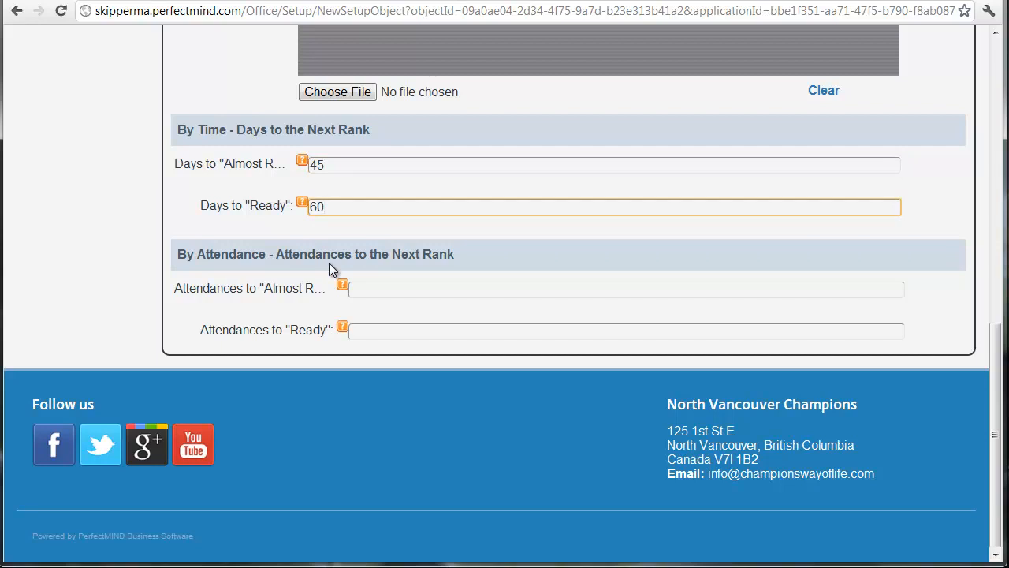
{"action": "left_click_drag", "start_coordinate": [176, 287], "coordinate": [335, 324]}
{"action": "left_click", "coordinate": [339, 357]}
{"action": "left_click", "coordinate": [380, 290]}
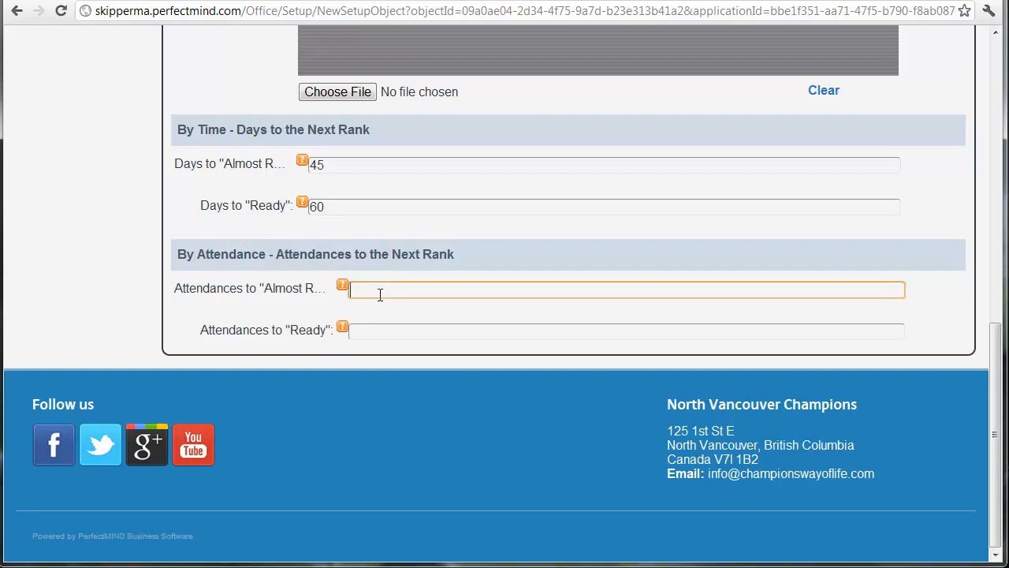
{"action": "left_click", "coordinate": [381, 331]}
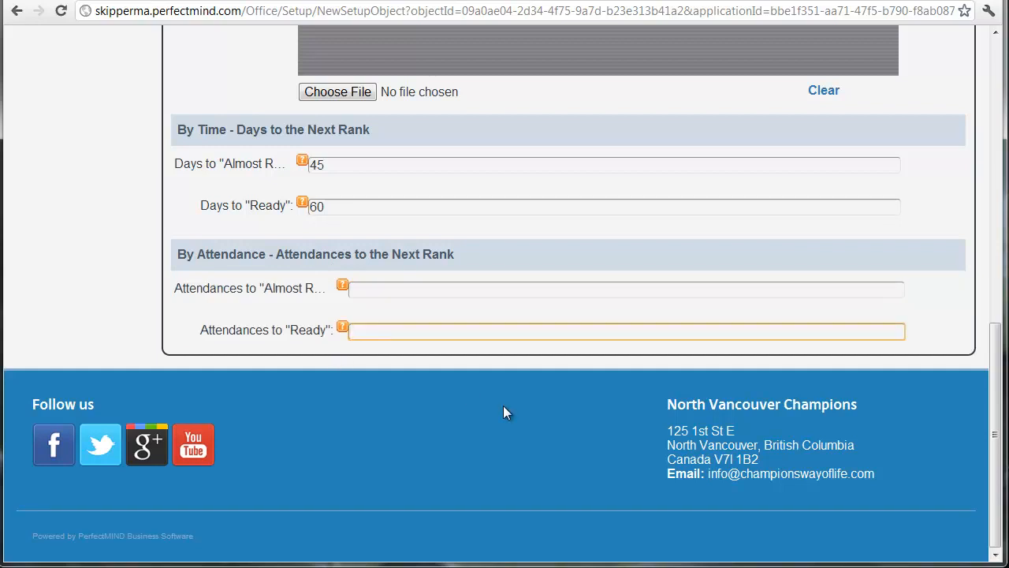
{"action": "scroll", "coordinate": [516, 424], "scroll_direction": "up", "scroll_amount": 10}
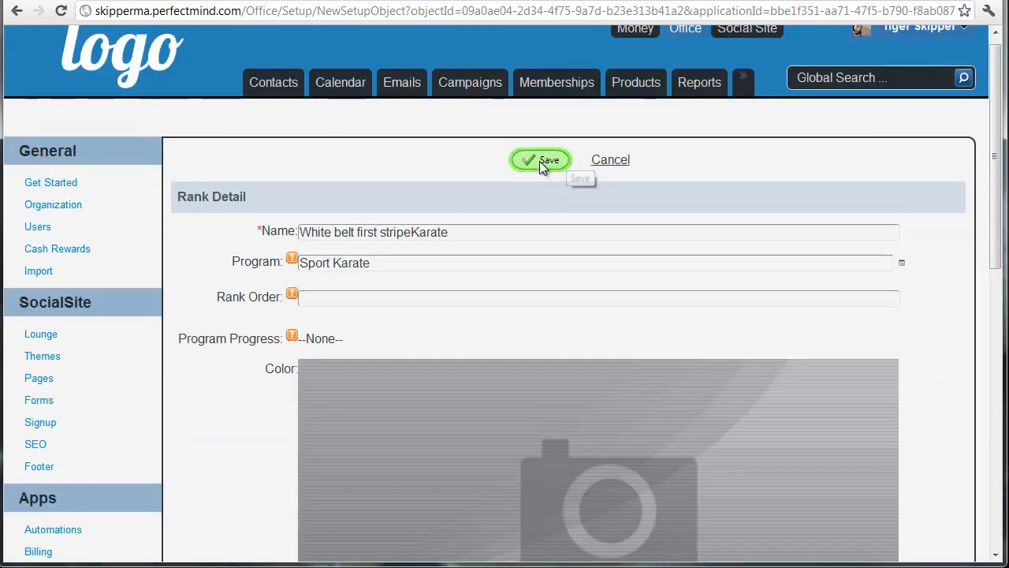
{"action": "left_click", "coordinate": [618, 169]}
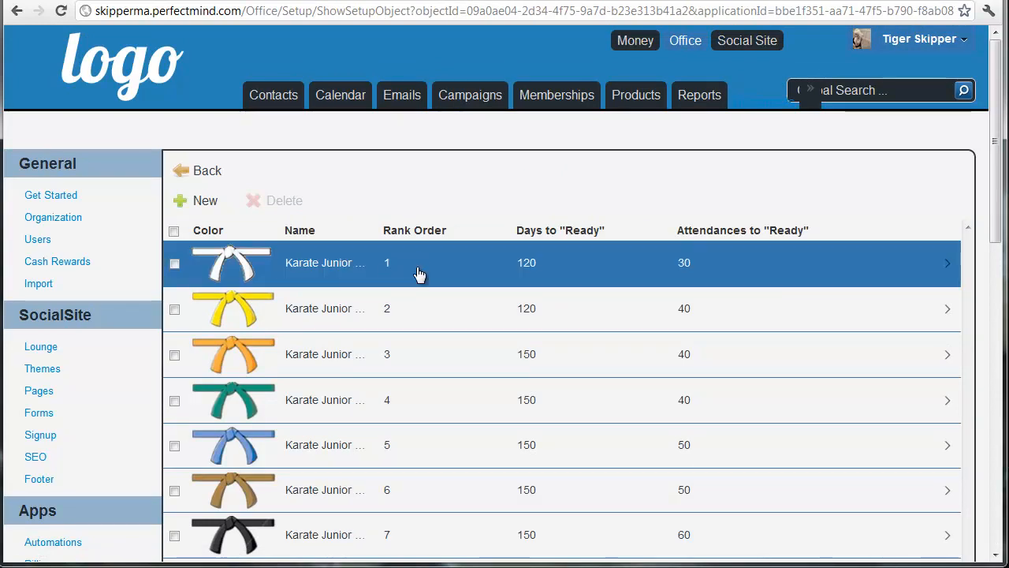
Step: Examine how the Karate Junior, Karate Adult and Aikido Adult ranks are numbered by Rank Order in the list
{"action": "scroll", "coordinate": [446, 490], "scroll_direction": "down", "scroll_amount": 2}
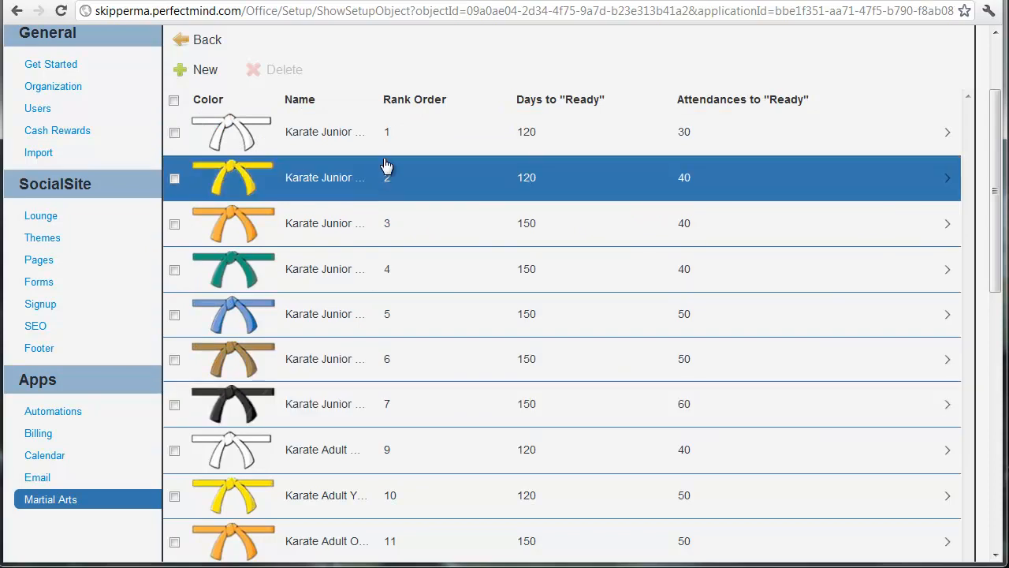
{"action": "scroll", "coordinate": [477, 384], "scroll_direction": "down", "scroll_amount": 2}
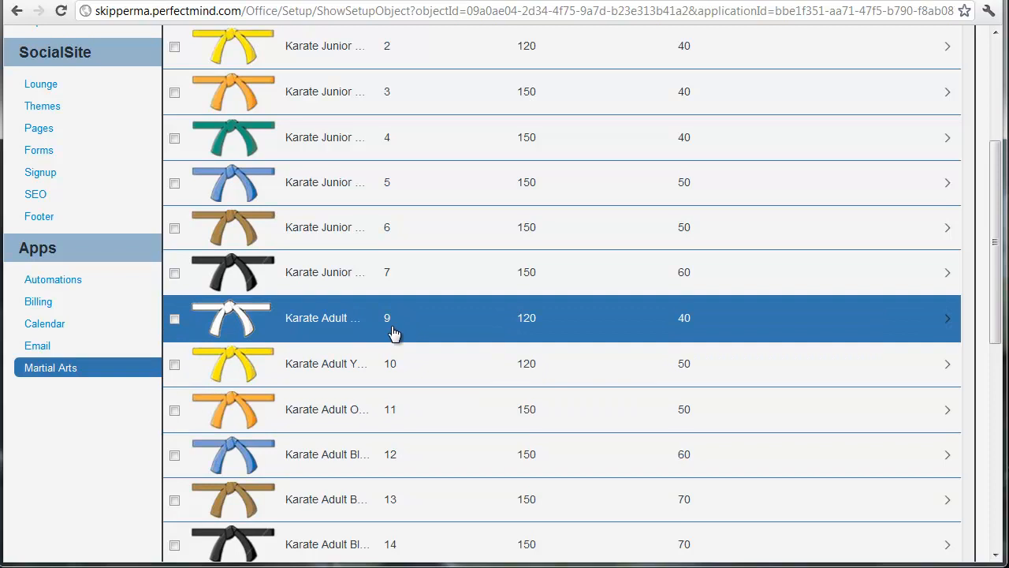
{"action": "scroll", "coordinate": [406, 303], "scroll_direction": "down", "scroll_amount": 2}
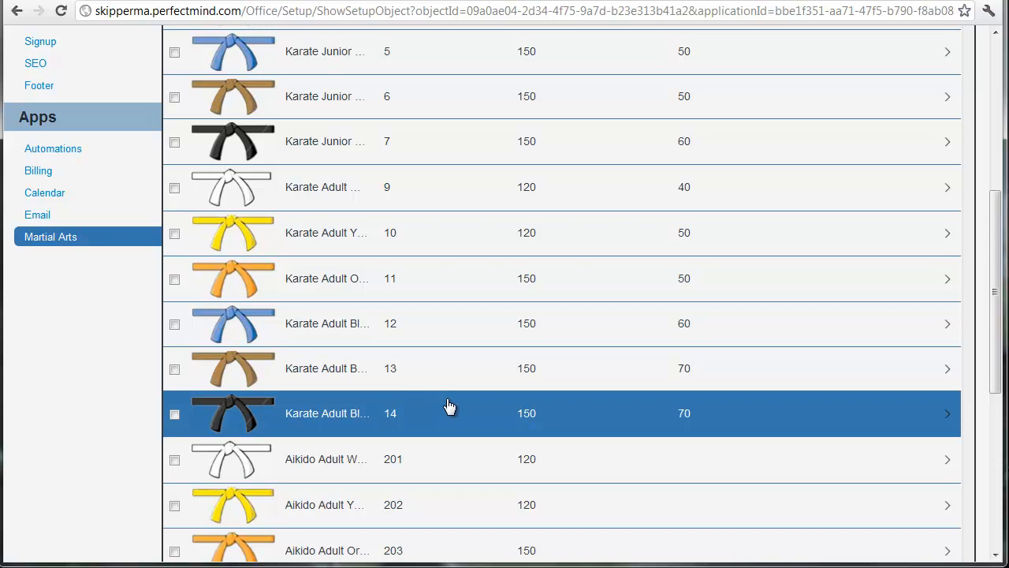
{"action": "scroll", "coordinate": [447, 407], "scroll_direction": "down", "scroll_amount": 2}
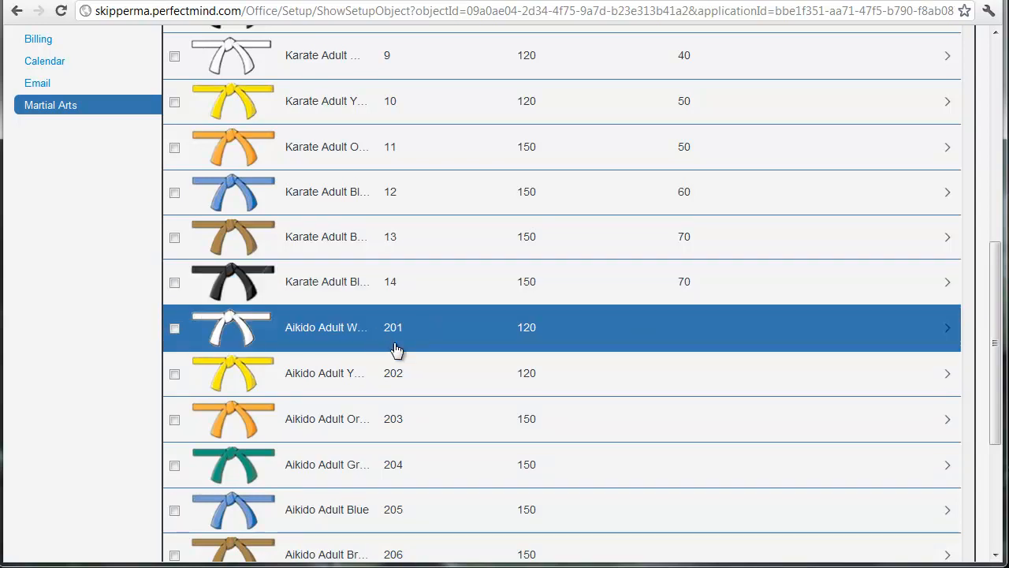
{"action": "scroll", "coordinate": [433, 525], "scroll_direction": "down", "scroll_amount": 2}
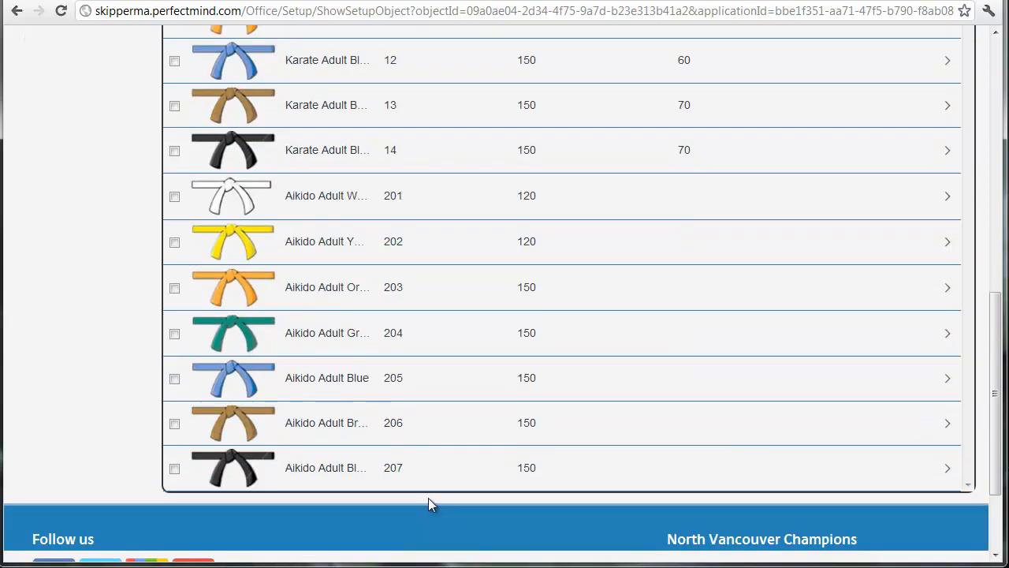
{"action": "scroll", "coordinate": [431, 499], "scroll_direction": "up", "scroll_amount": 4}
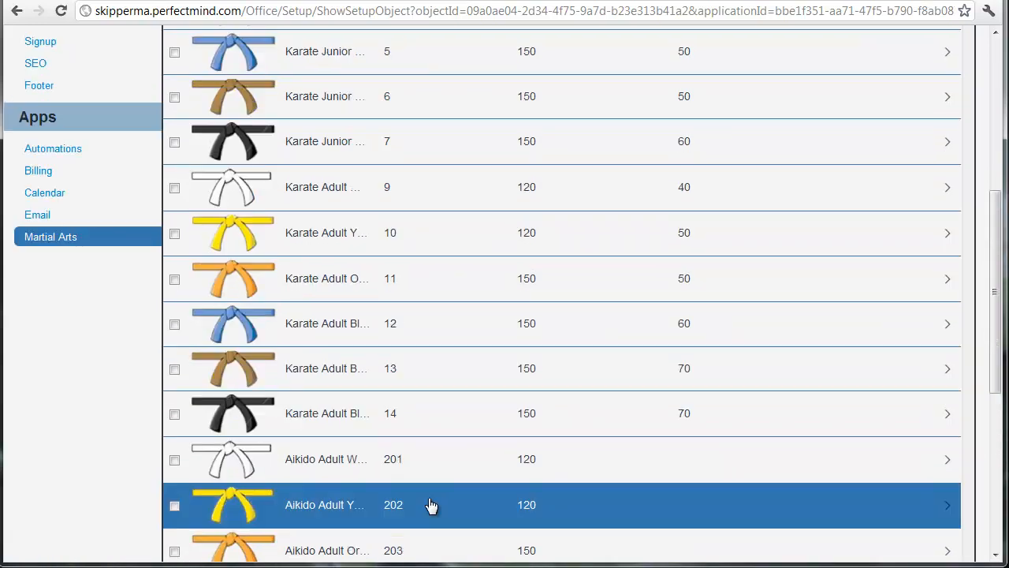
Step: Open the Main Interest list in the Martial Arts app setup and select Increase Self-Esteem and Self-Defense
{"action": "left_click", "coordinate": [40, 246]}
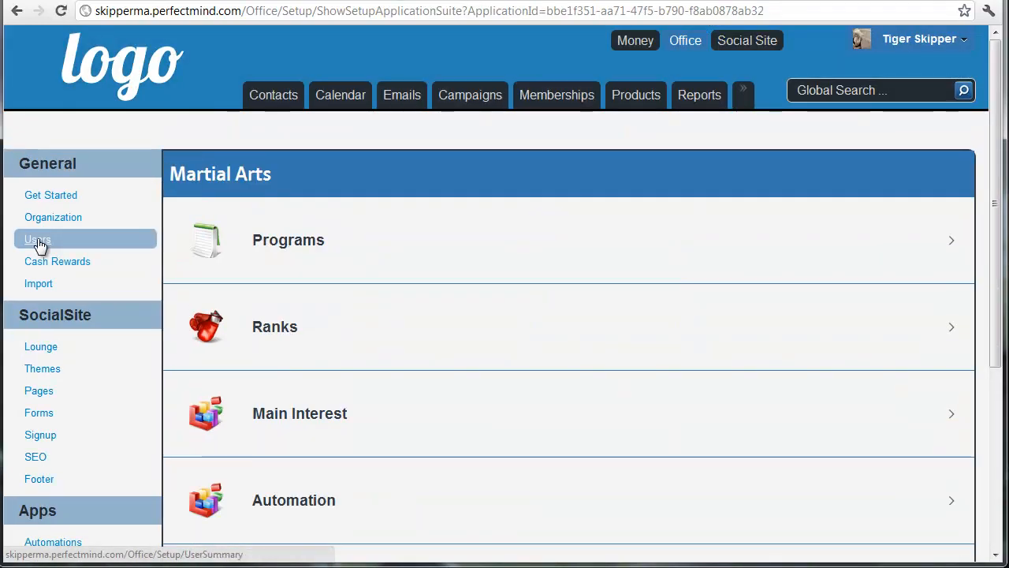
{"action": "left_click", "coordinate": [276, 418]}
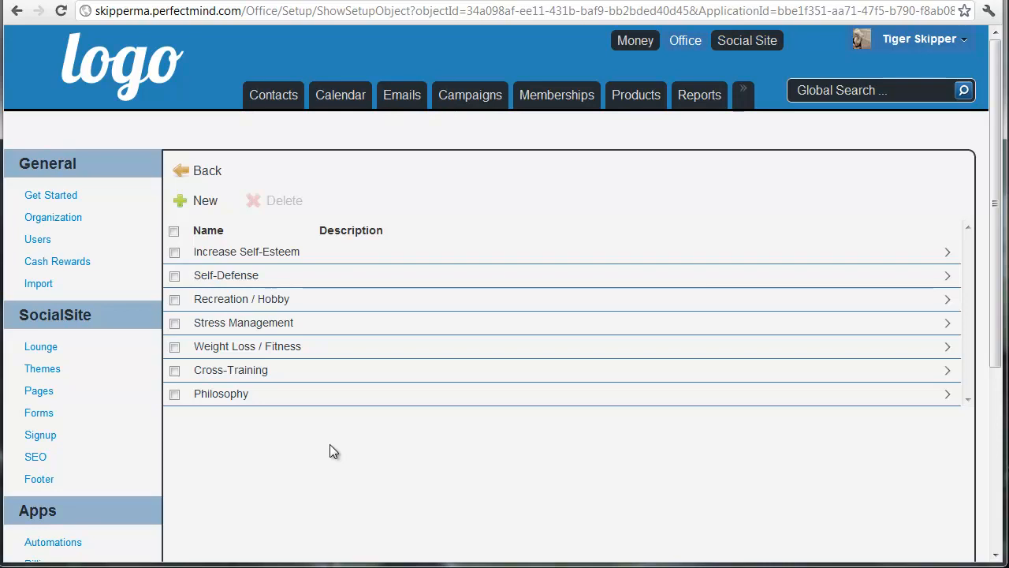
{"action": "left_click", "coordinate": [175, 253]}
{"action": "left_click", "coordinate": [174, 276]}
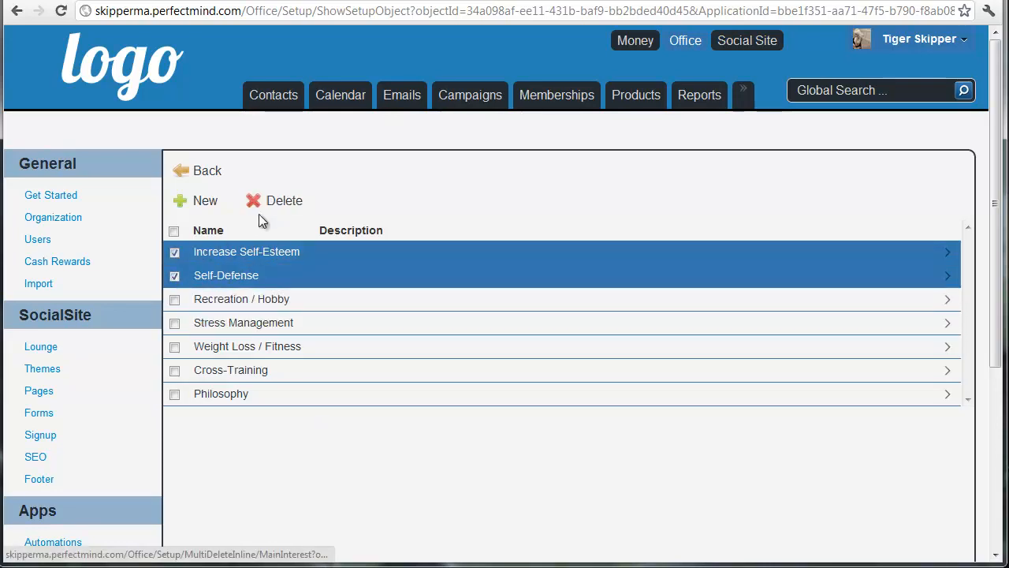
Step: Open a blank form for a new main interest, check its Name and Description fields, and cancel it without saving
{"action": "left_click", "coordinate": [210, 201]}
{"action": "left_click", "coordinate": [310, 213]}
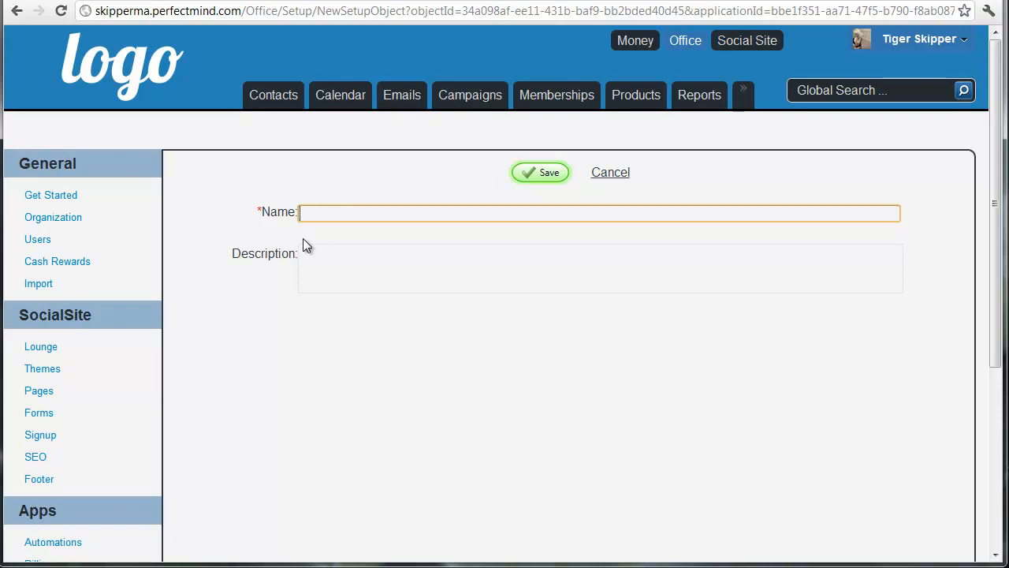
{"action": "left_click", "coordinate": [606, 173]}
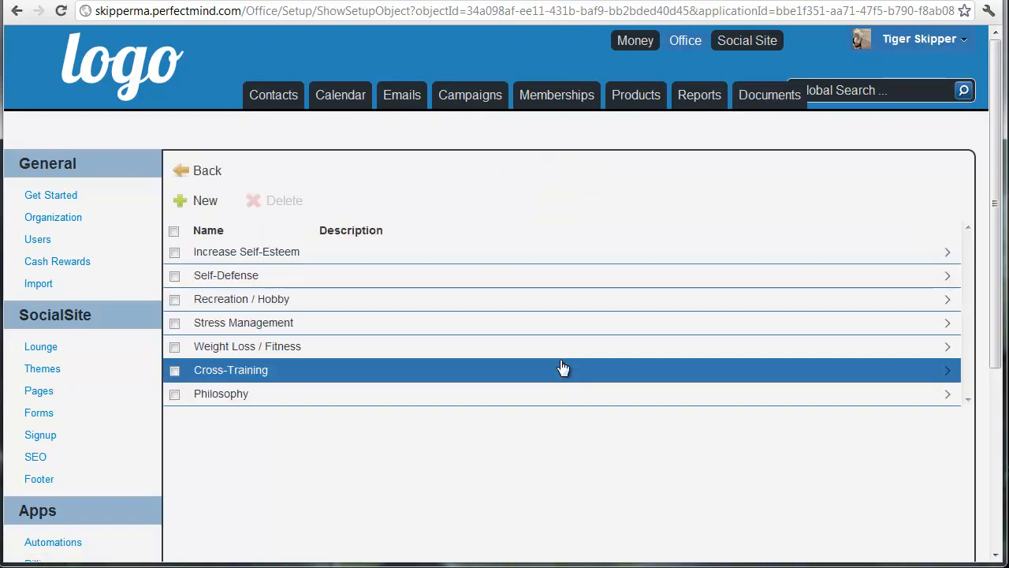
Step: Open the My School record in the Automation list of the Martial Arts app setup
{"action": "scroll", "coordinate": [334, 255], "scroll_direction": "down", "scroll_amount": 3}
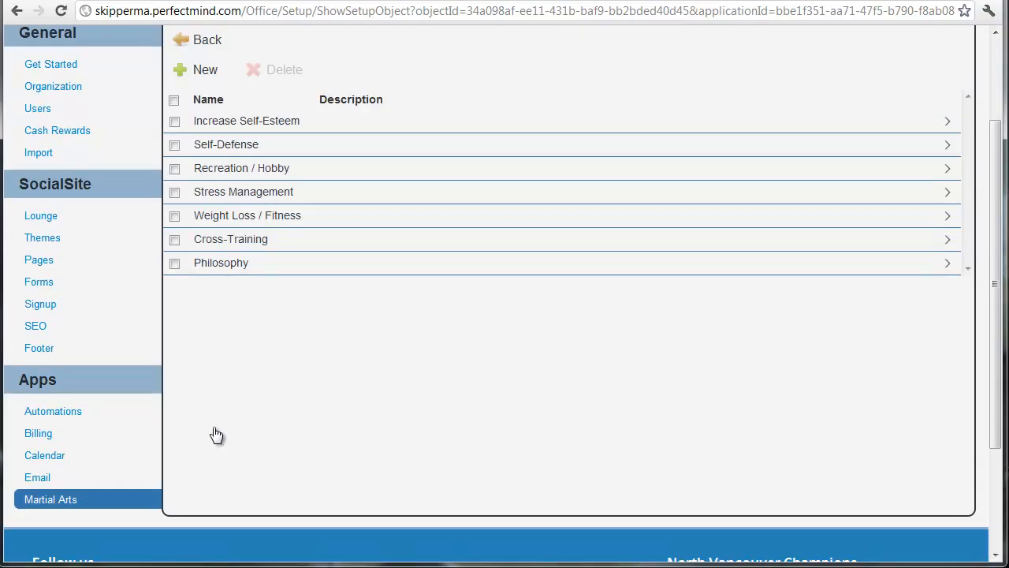
{"action": "left_click", "coordinate": [48, 503]}
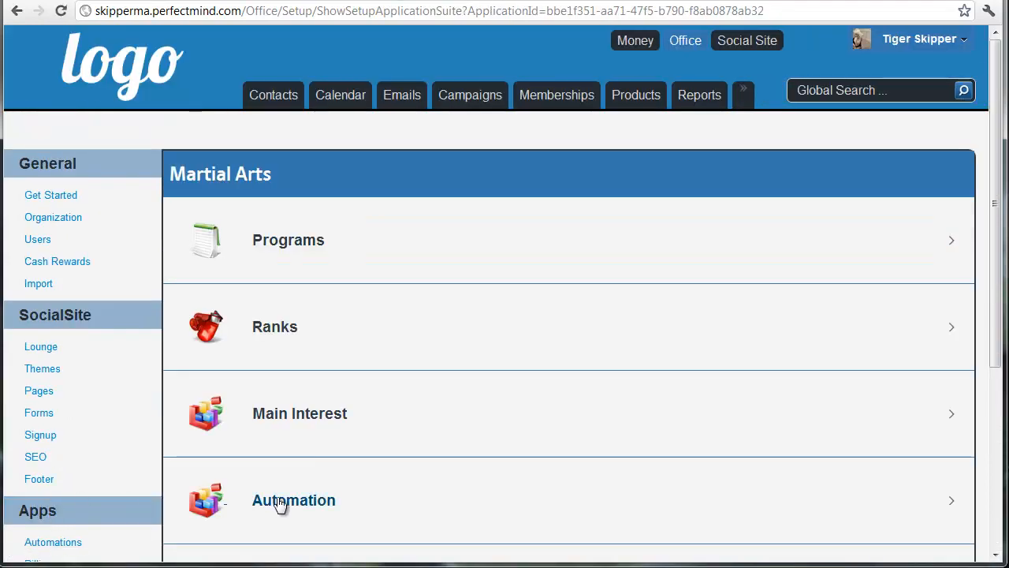
{"action": "left_click", "coordinate": [300, 506]}
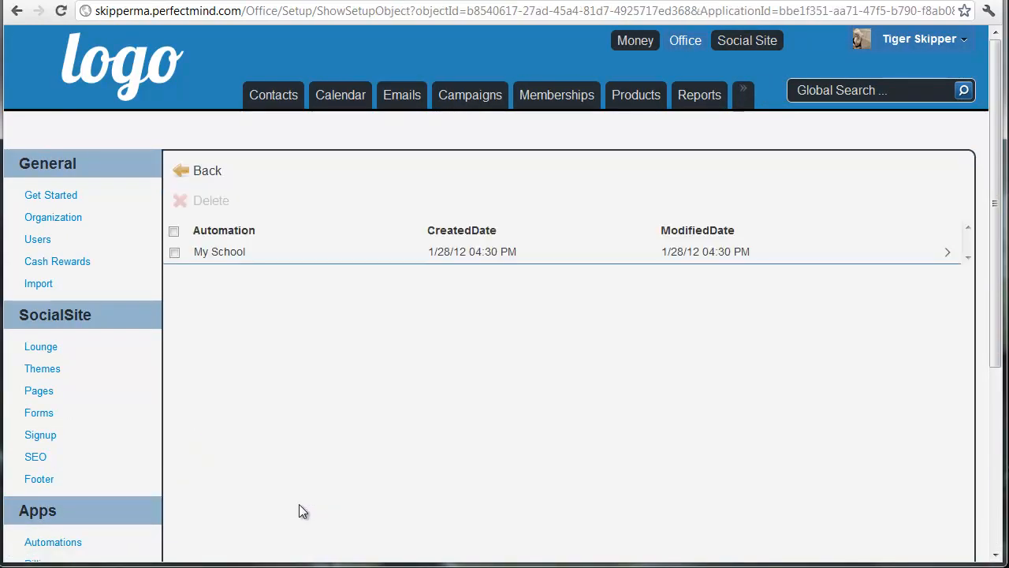
{"action": "left_click", "coordinate": [244, 258]}
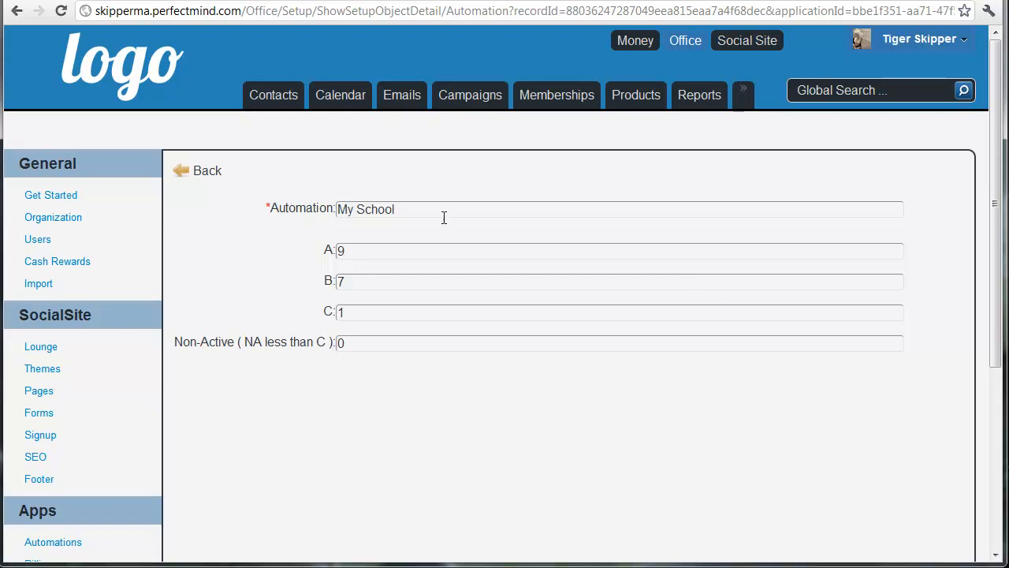
Step: Review the My School automation's name and its A, B, C and Non-Active fields
{"action": "left_click_drag", "start_coordinate": [444, 211], "coordinate": [268, 223]}
{"action": "left_click", "coordinate": [391, 447]}
{"action": "left_click", "coordinate": [379, 249]}
{"action": "left_click", "coordinate": [378, 282]}
{"action": "left_click", "coordinate": [378, 296]}
{"action": "left_click", "coordinate": [382, 319]}
{"action": "left_click", "coordinate": [384, 341]}
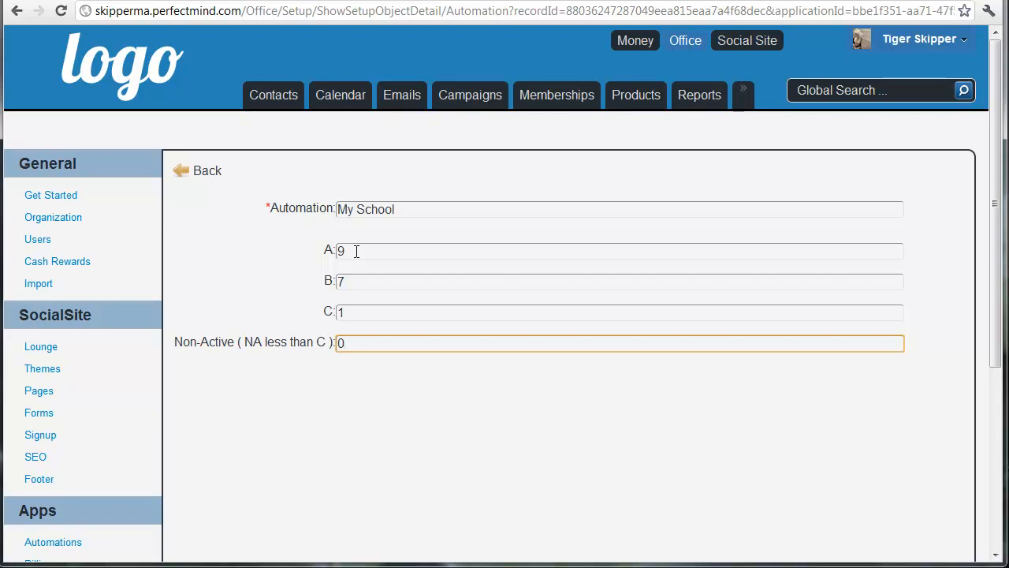
Step: Compare the C field with the Non-Active (NA less than C) field and cancel the My School record without saving
{"action": "left_click", "coordinate": [346, 310]}
{"action": "double_click", "coordinate": [343, 313]}
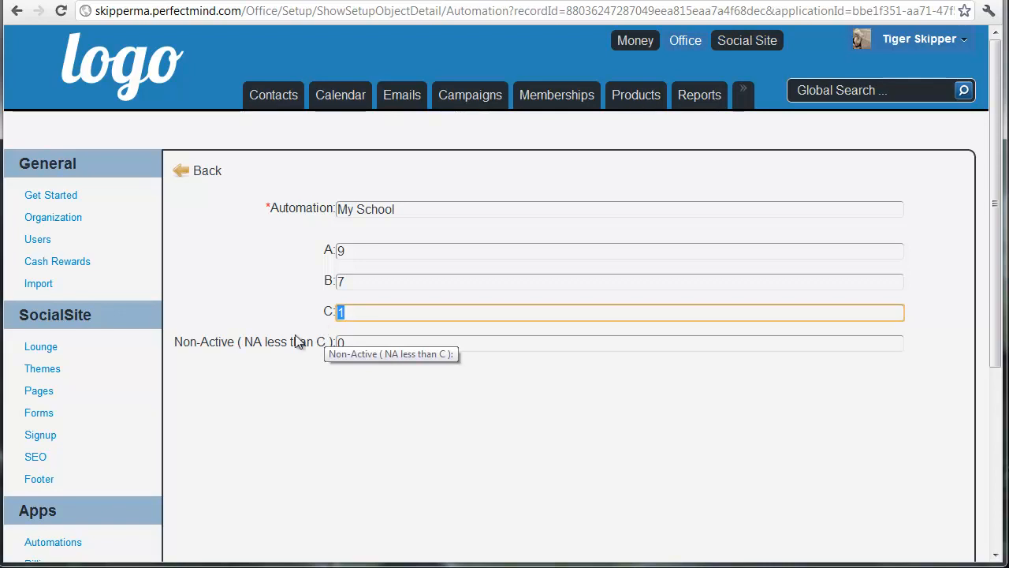
{"action": "double_click", "coordinate": [328, 311]}
{"action": "left_click_drag", "start_coordinate": [174, 341], "coordinate": [340, 341]}
{"action": "left_click", "coordinate": [370, 438]}
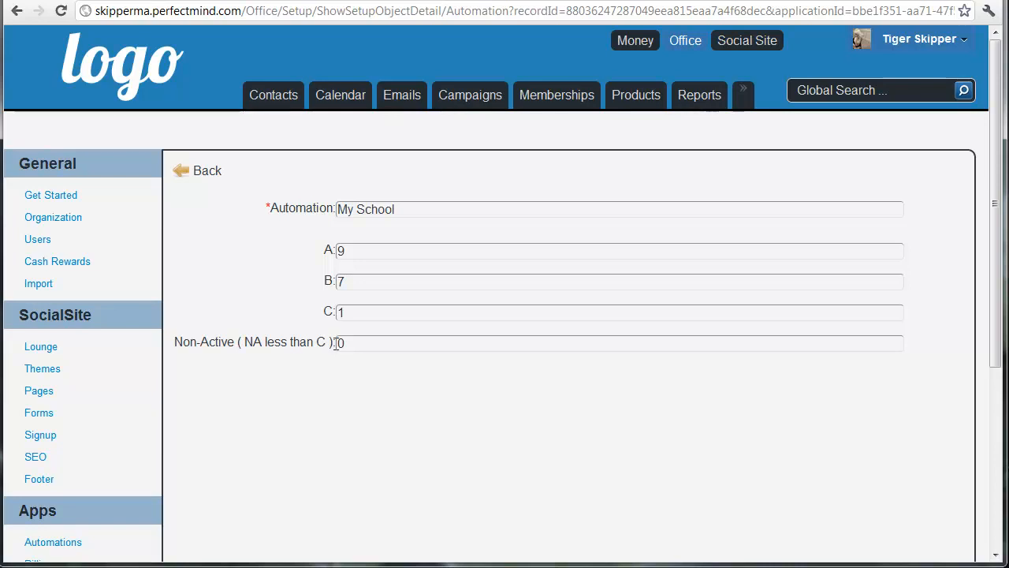
{"action": "left_click_drag", "start_coordinate": [325, 311], "coordinate": [333, 352]}
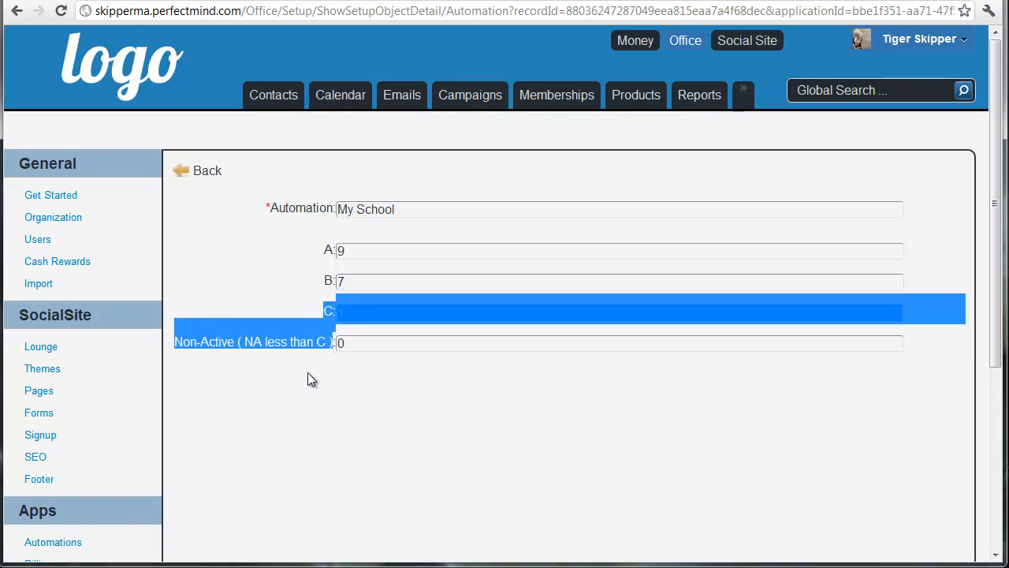
{"action": "left_click", "coordinate": [312, 370]}
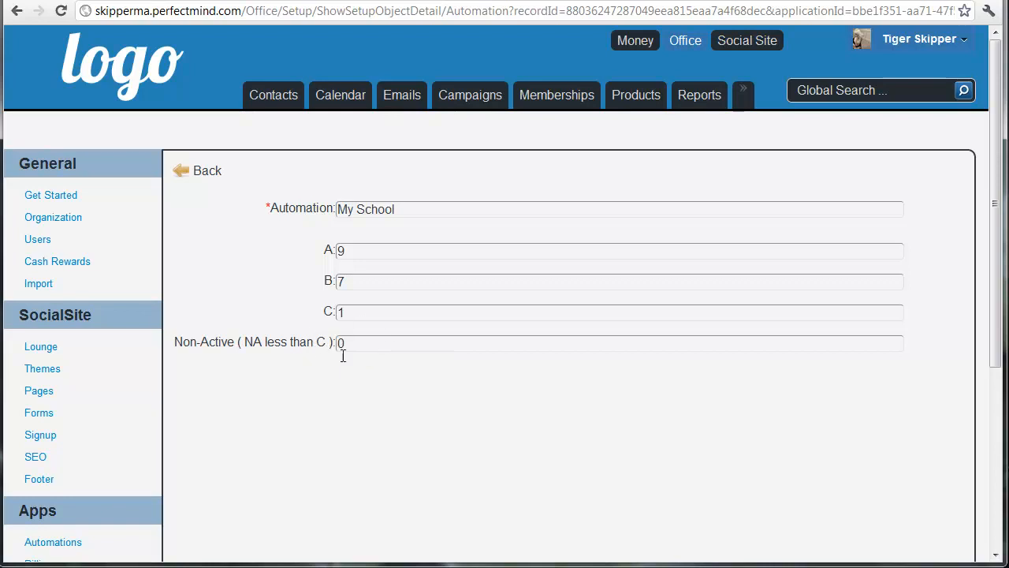
{"action": "left_click", "coordinate": [350, 349]}
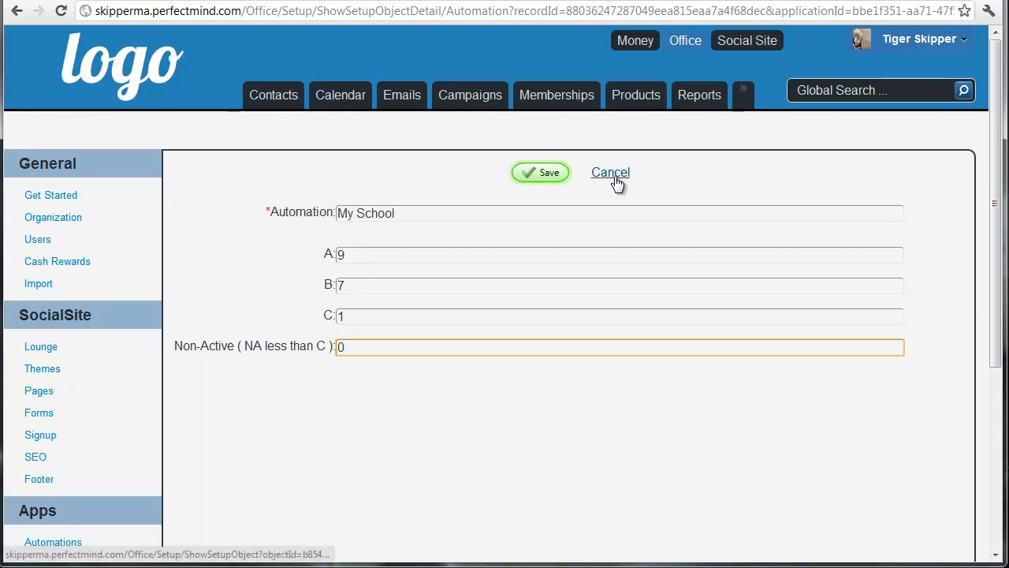
{"action": "left_click", "coordinate": [612, 174]}
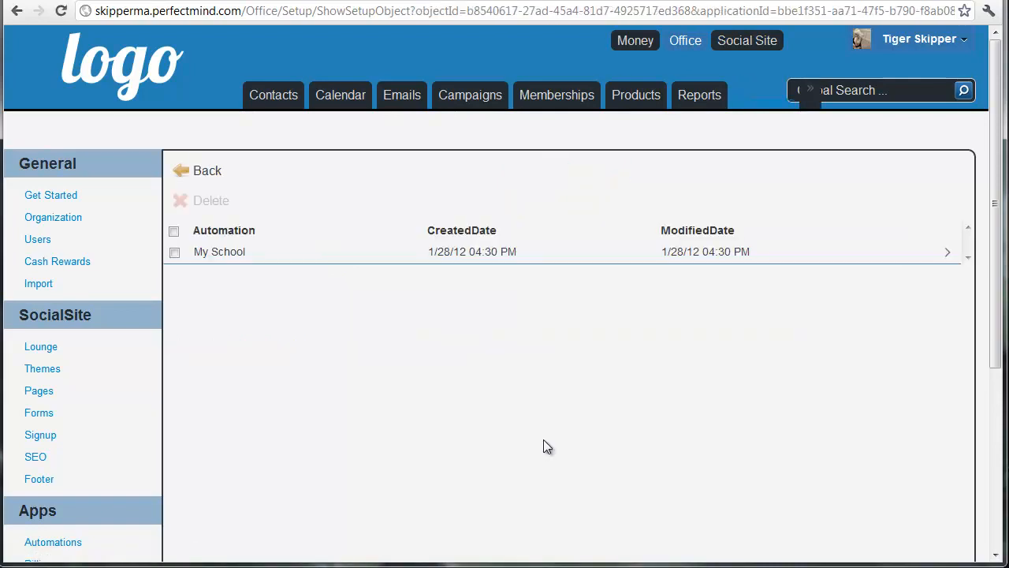